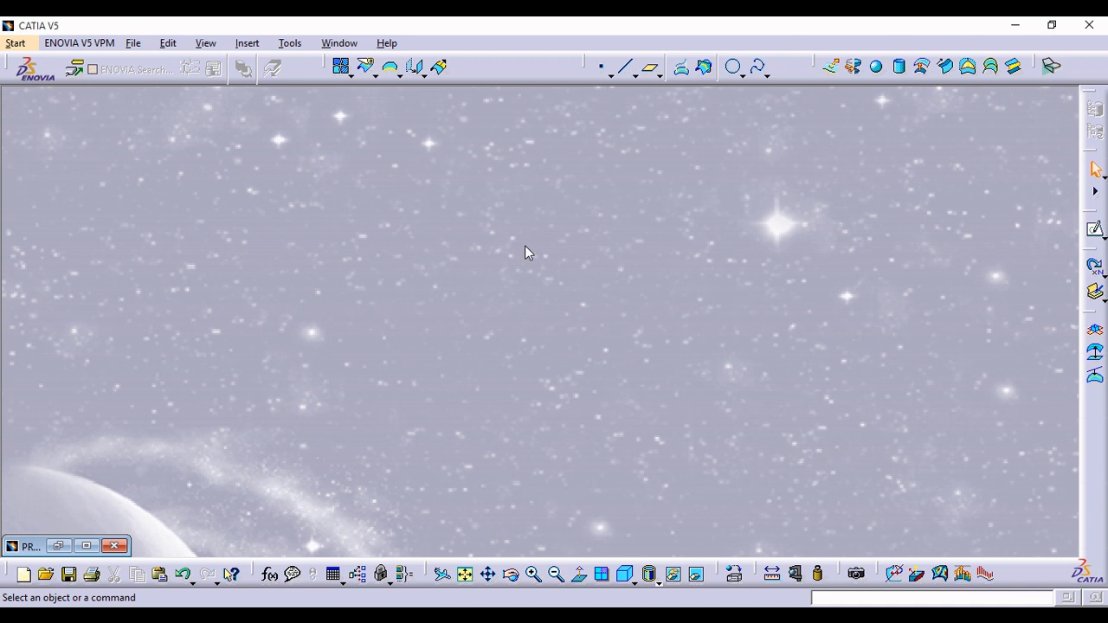
Step: Switch to Photos to examine the reference drawing's front and left views, and return to CATIA
{"action": "left_click", "coordinate": [904, 613]}
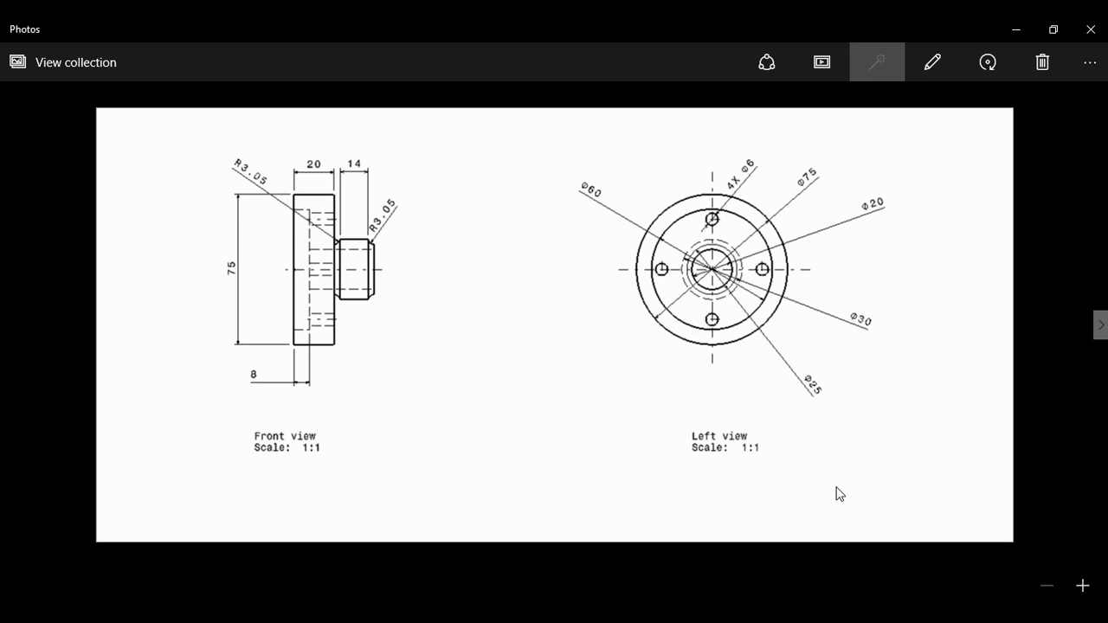
{"action": "left_click", "coordinate": [925, 606]}
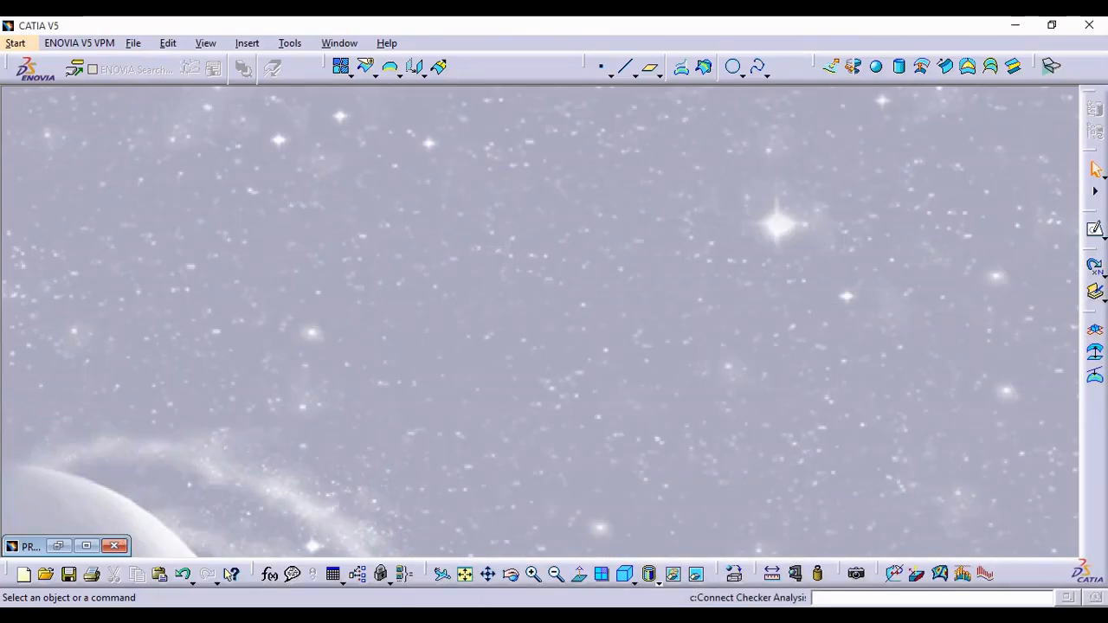
Step: Start a new drawing in the Drafting workbench
{"action": "left_click", "coordinate": [14, 43]}
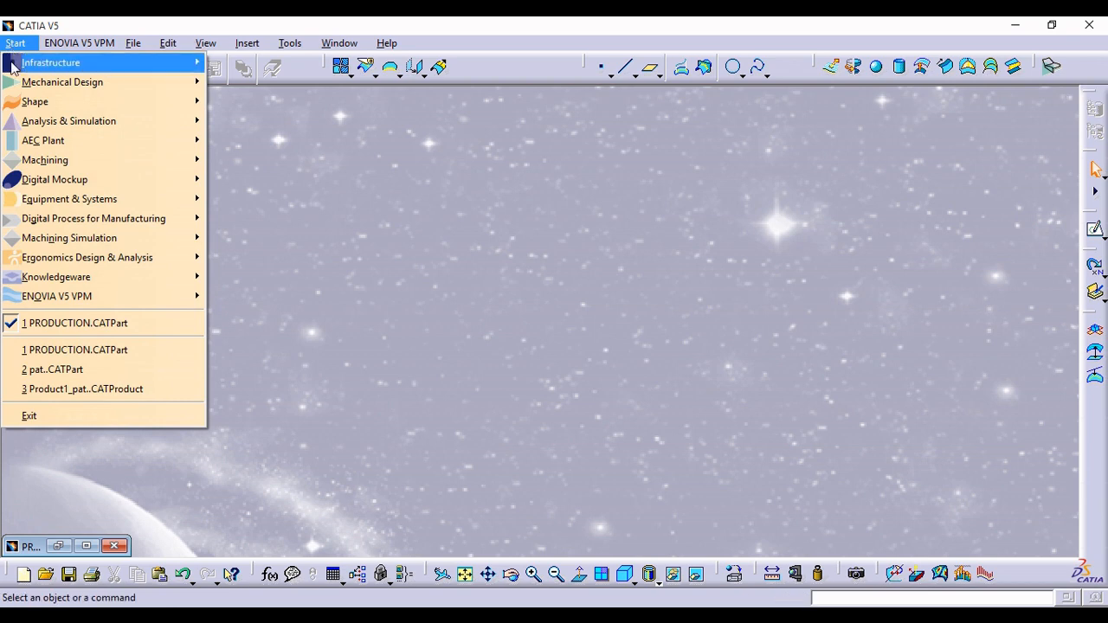
{"action": "mouse_move", "coordinate": [19, 84]}
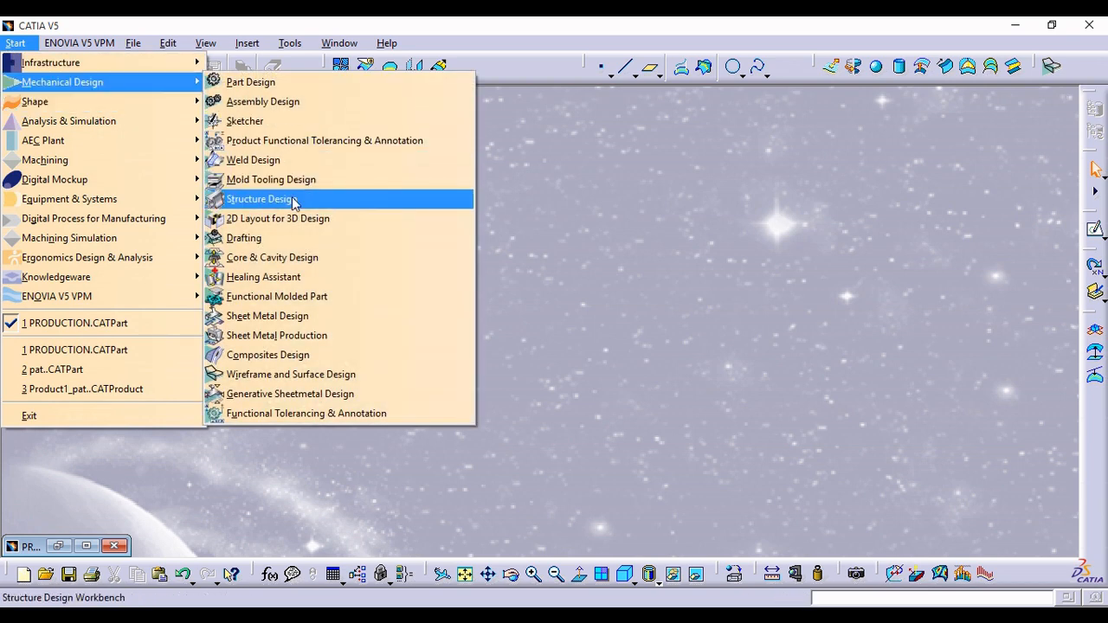
{"action": "left_click", "coordinate": [278, 239]}
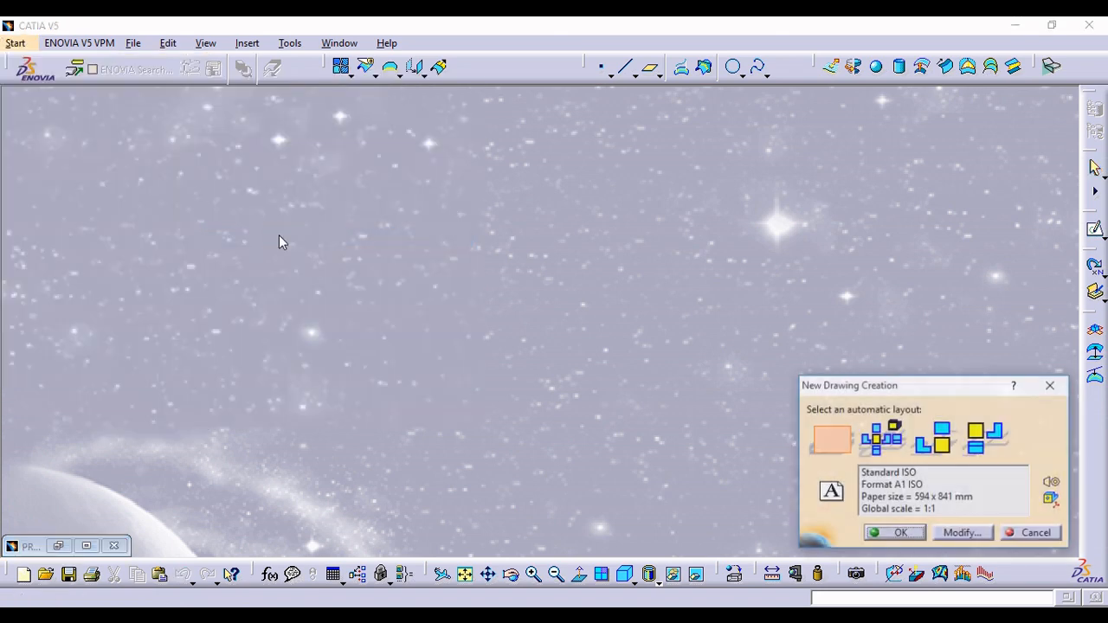
{"action": "mouse_move", "coordinate": [841, 385]}
{"action": "left_mouse_down"}
{"action": "mouse_move", "coordinate": [829, 296]}
{"action": "mouse_move", "coordinate": [843, 206]}
{"action": "left_mouse_up"}
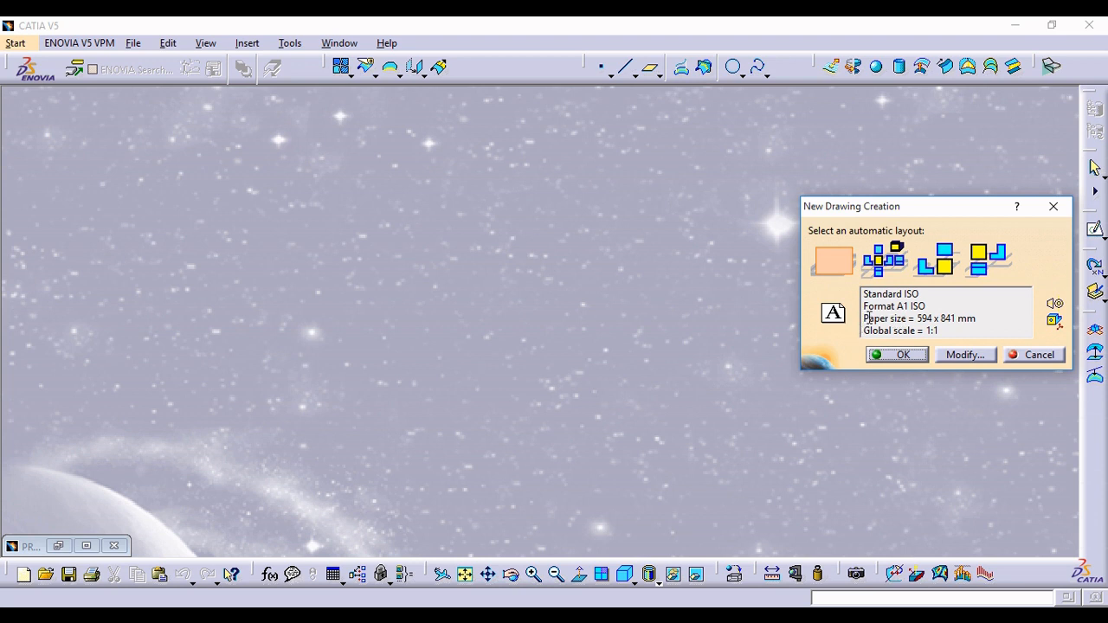
Step: Create the drawing with the ISO standard, A1 ISO sheet style, landscape orientation and an empty layout, and display the sheet grid
{"action": "left_click", "coordinate": [964, 356]}
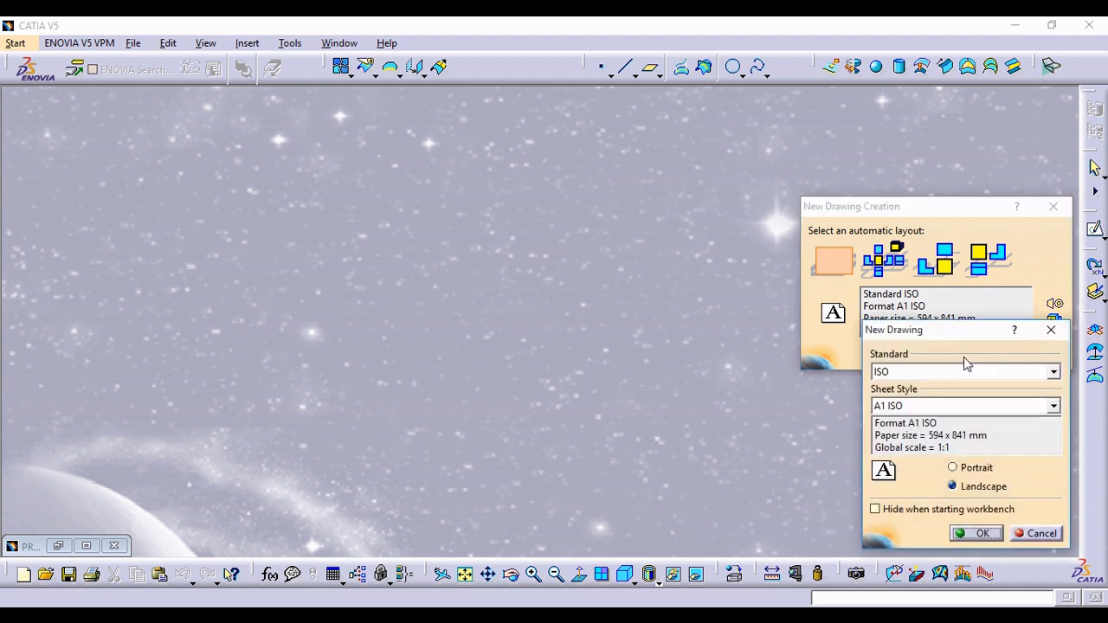
{"action": "left_click", "coordinate": [1053, 373]}
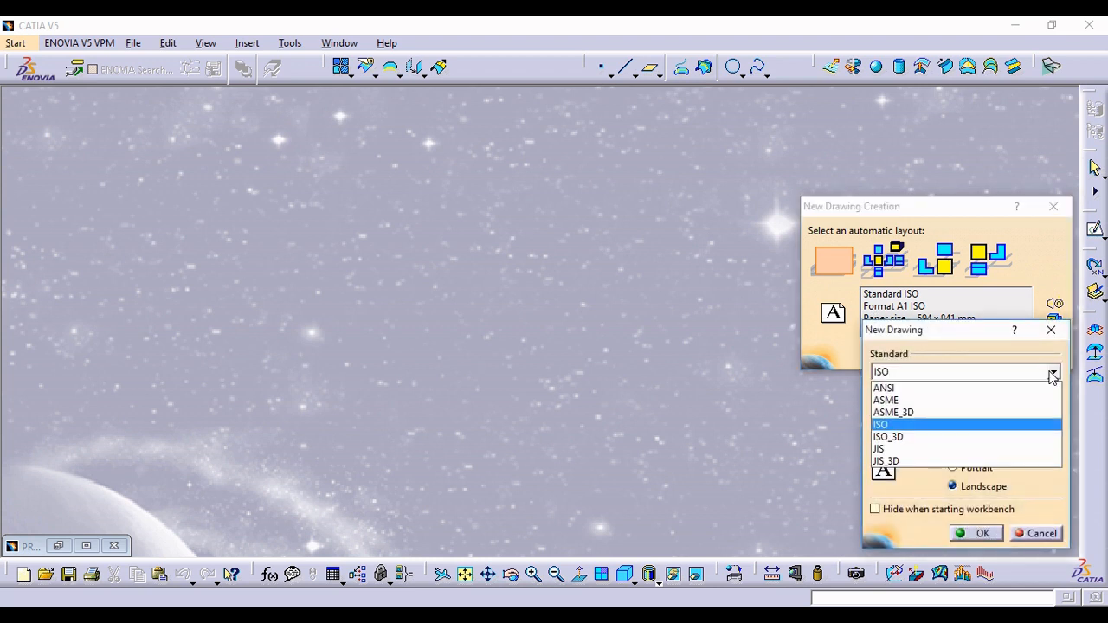
{"action": "left_click", "coordinate": [901, 428]}
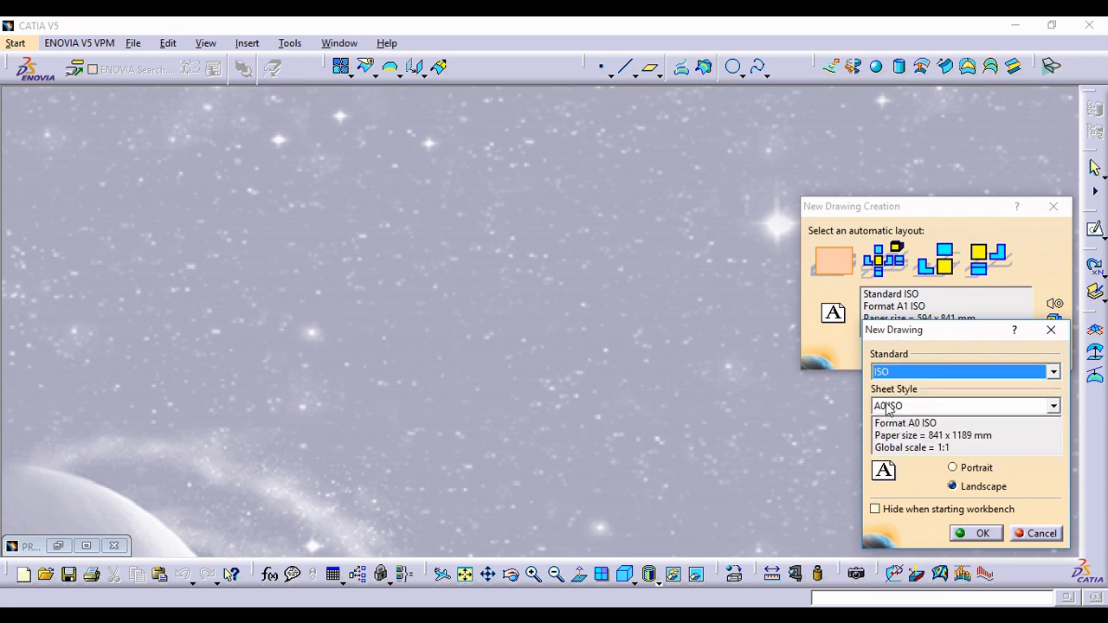
{"action": "left_click", "coordinate": [1054, 406]}
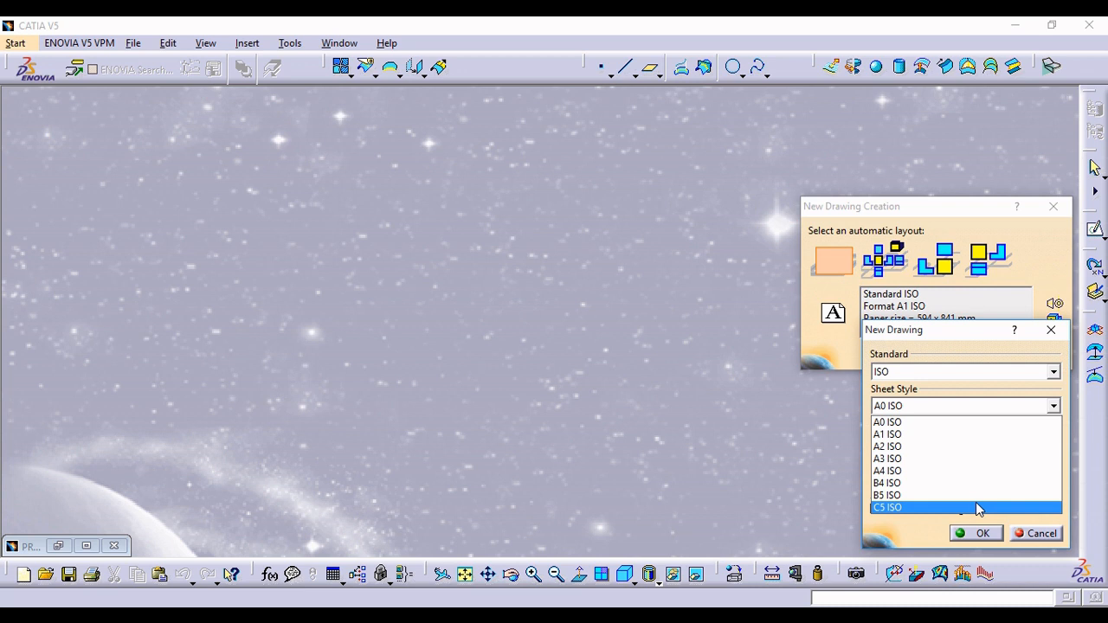
{"action": "left_click", "coordinate": [965, 443]}
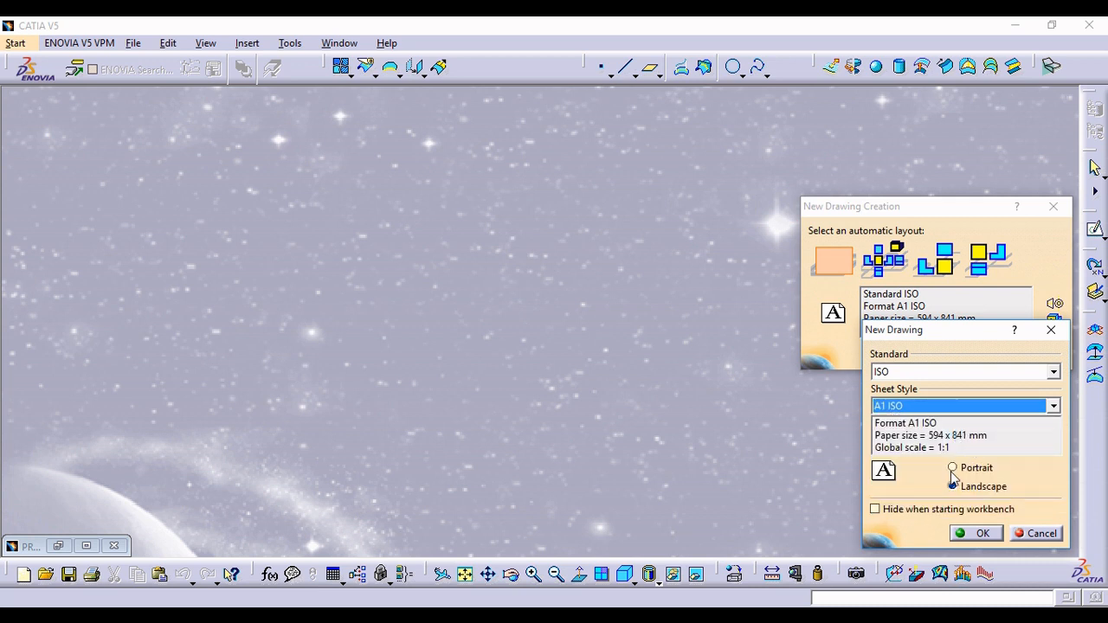
{"action": "left_click", "coordinate": [953, 469]}
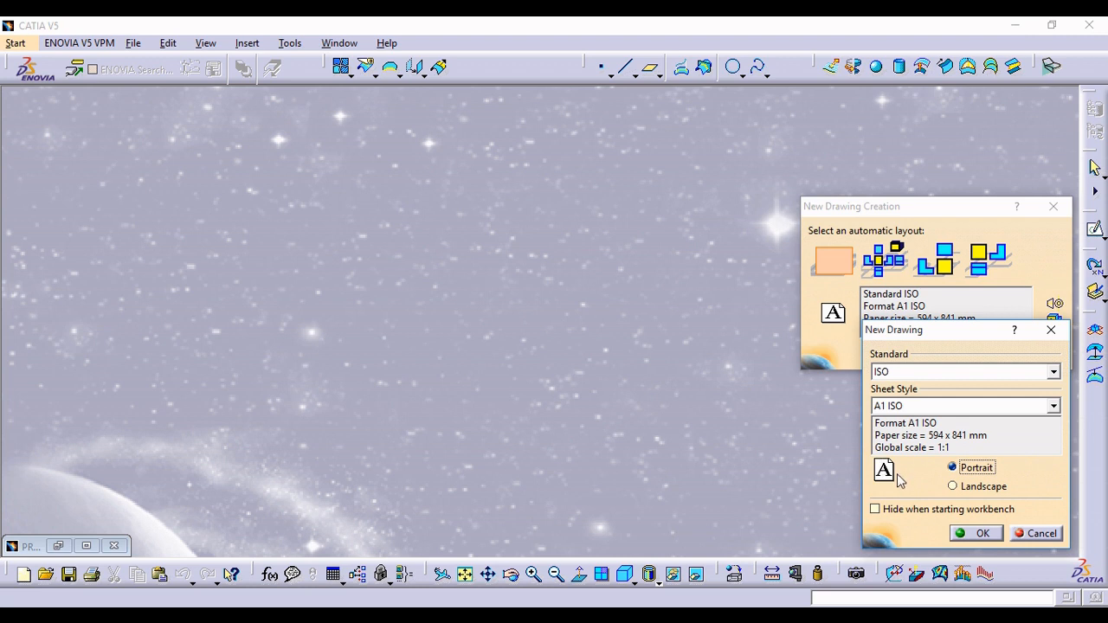
{"action": "left_click", "coordinate": [953, 486]}
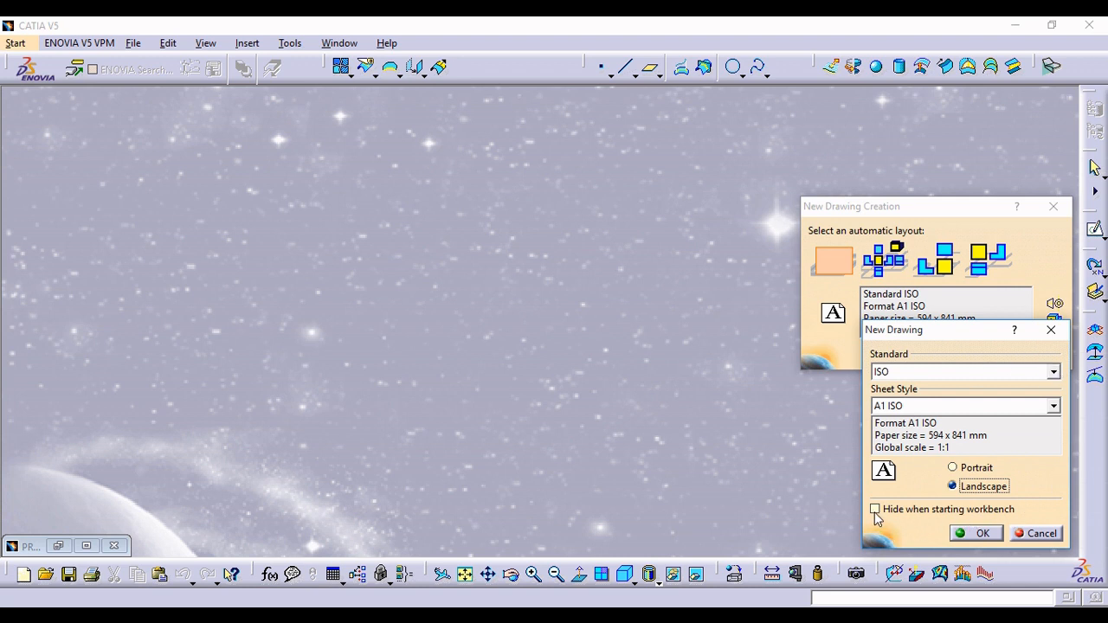
{"action": "left_click", "coordinate": [965, 532]}
{"action": "left_click", "coordinate": [902, 353]}
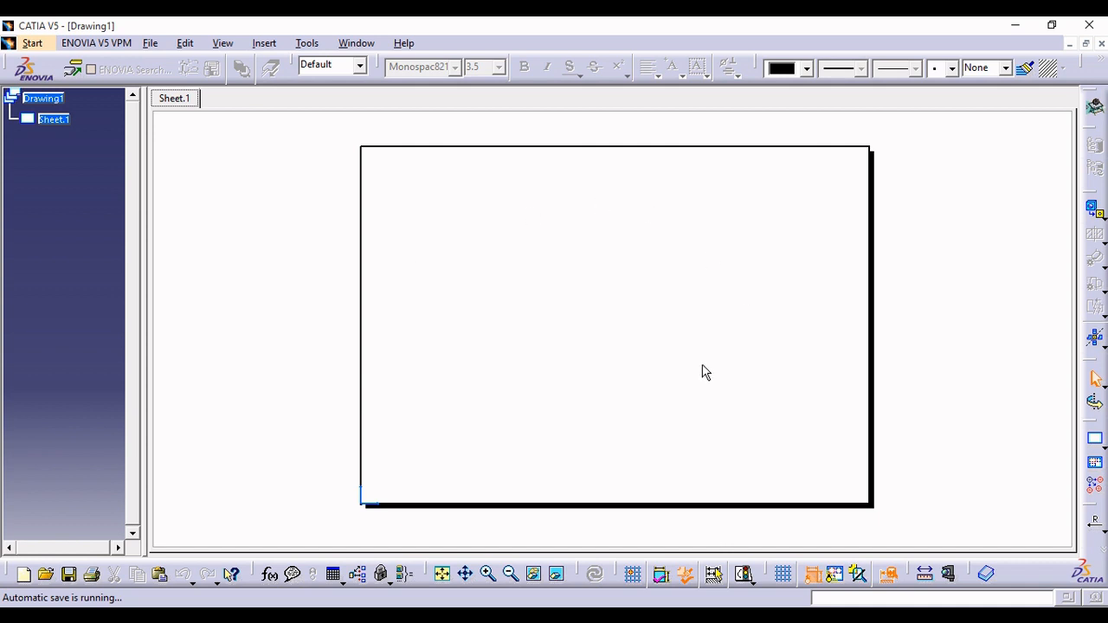
{"action": "left_click", "coordinate": [784, 575]}
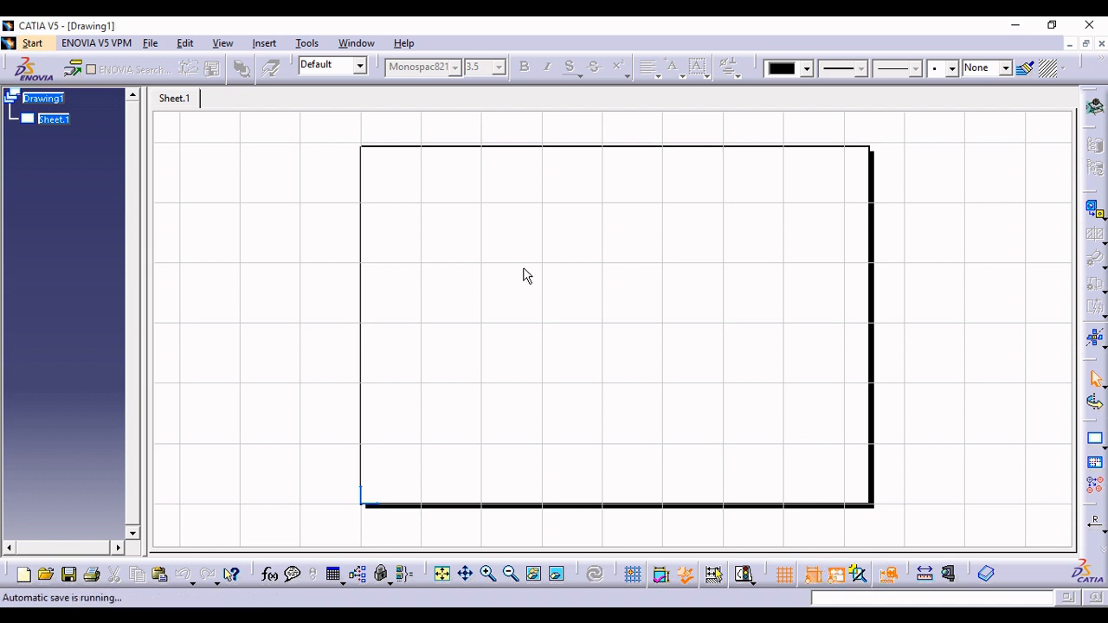
Step: Rename the drawing sheet as Trail in its properties, with the A1 ISO format selected
{"action": "left_click", "coordinate": [47, 97]}
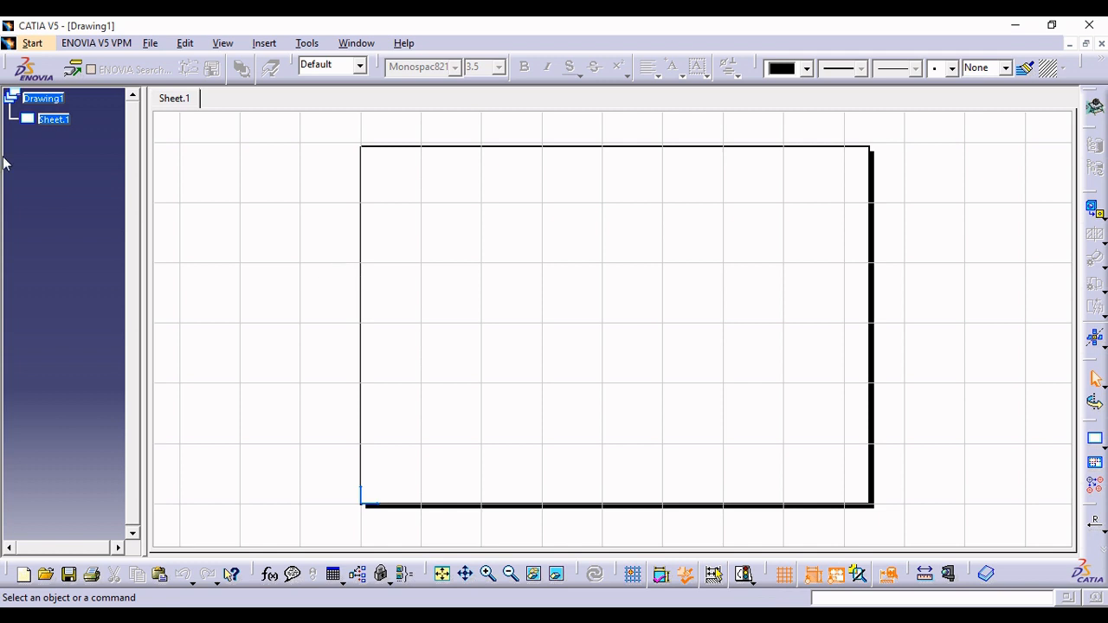
{"action": "right_click", "coordinate": [54, 124]}
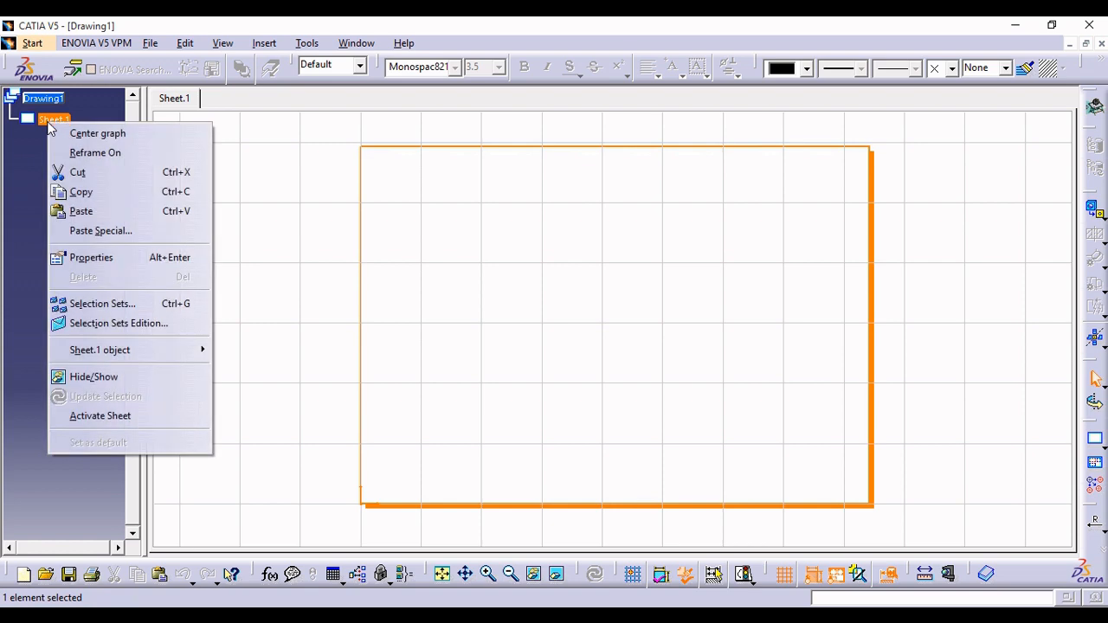
{"action": "left_click", "coordinate": [102, 256]}
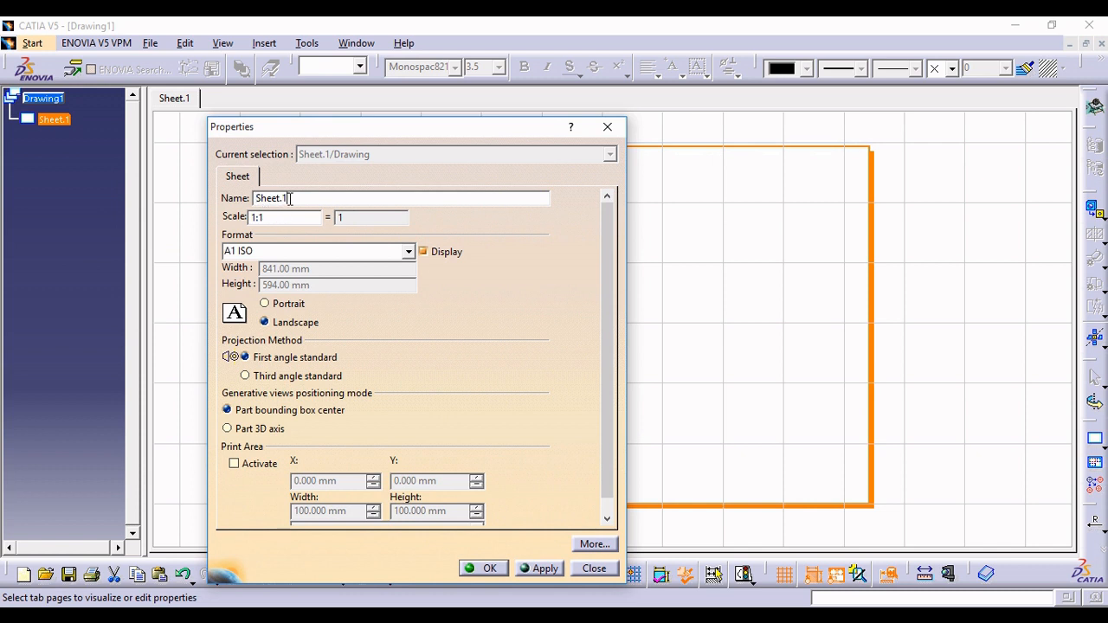
{"action": "left_click_drag", "start_coordinate": [291, 198], "coordinate": [251, 202]}
{"action": "type", "text": "Troa"}
{"action": "key", "text": "BackSpace"}
{"action": "key", "text": "BackSpace"}
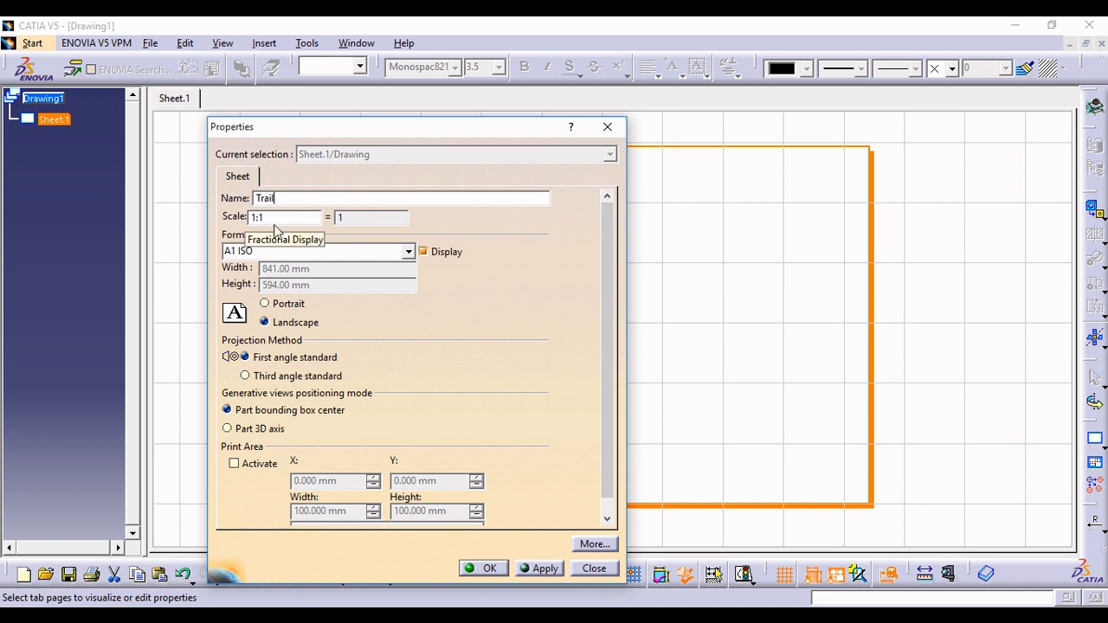
{"action": "left_click", "coordinate": [407, 252]}
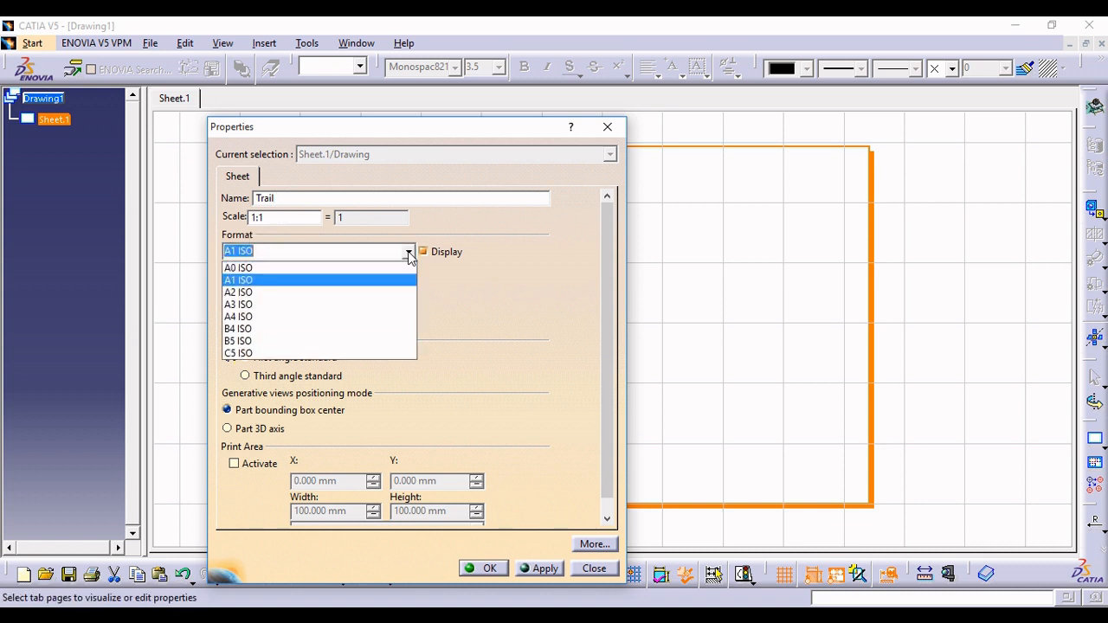
{"action": "left_click", "coordinate": [325, 279]}
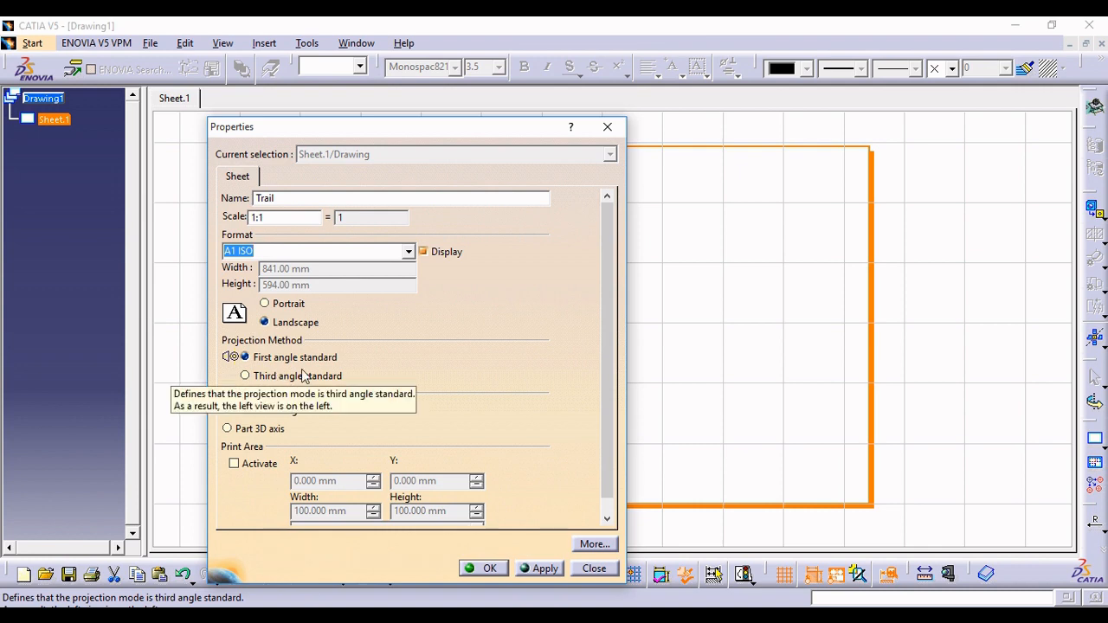
{"action": "left_click_drag", "start_coordinate": [303, 127], "coordinate": [285, 104]}
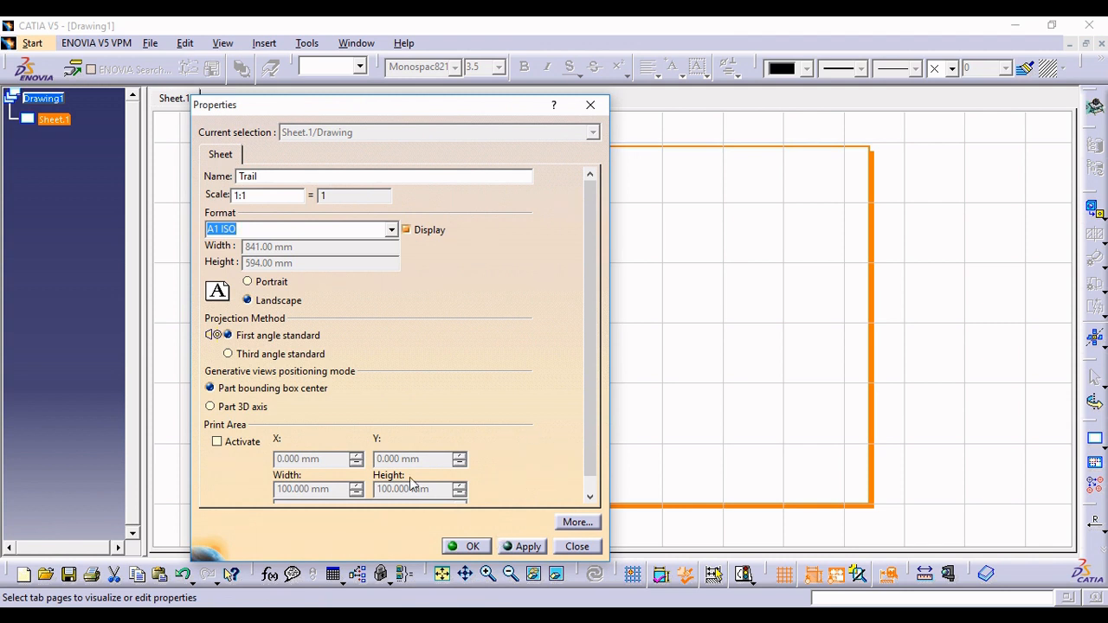
{"action": "left_click", "coordinate": [525, 547]}
{"action": "left_click", "coordinate": [472, 546]}
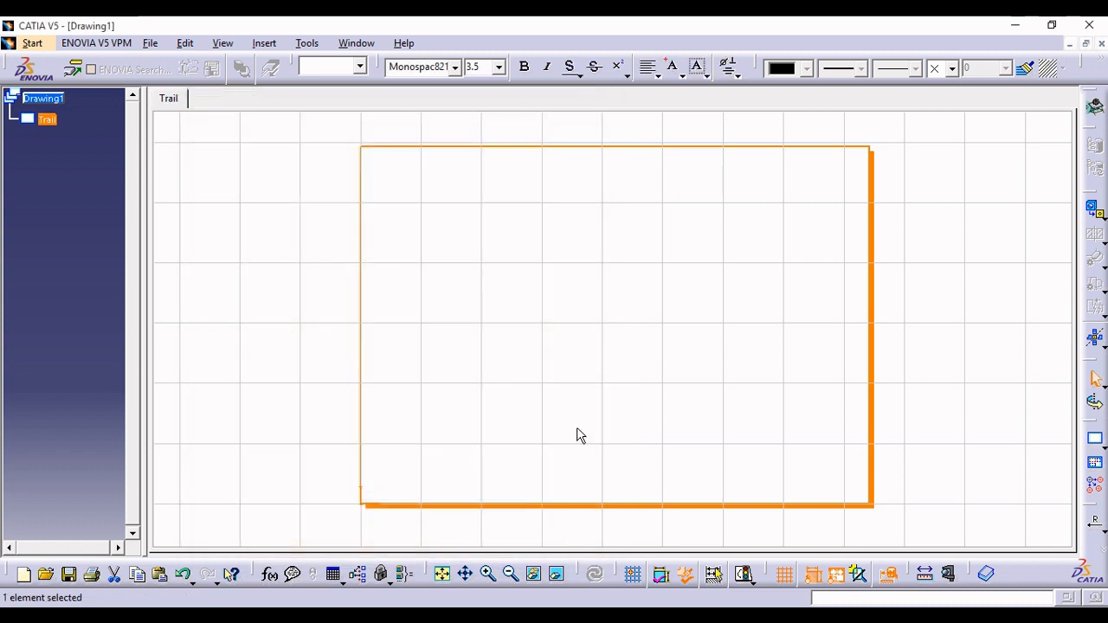
{"action": "left_click", "coordinate": [598, 413]}
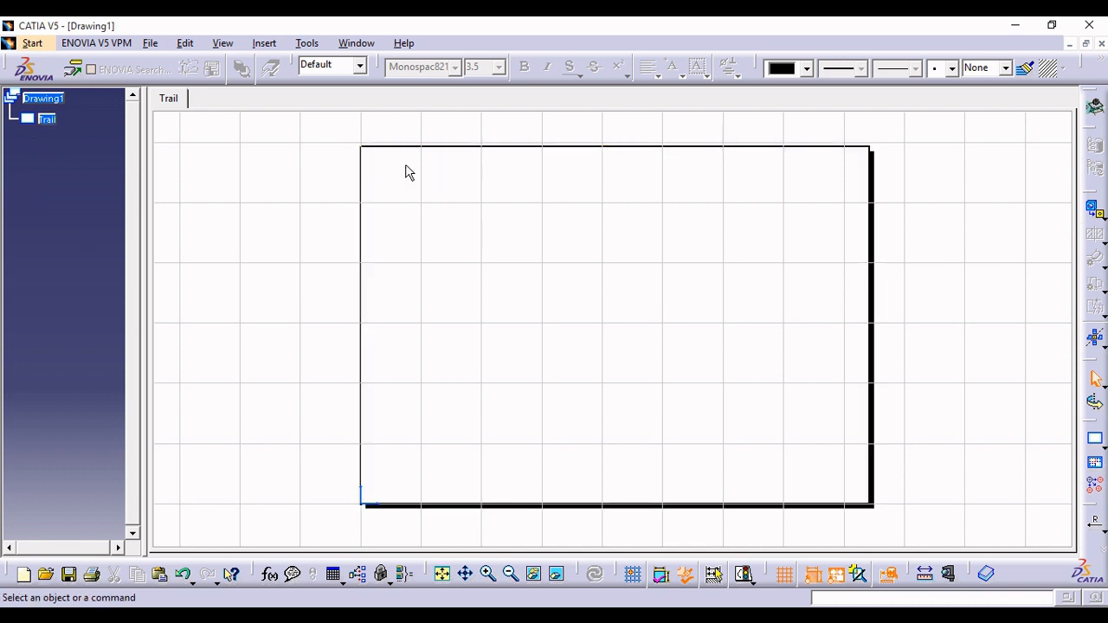
Step: Undock the view, dimensioning, annotation and geometry tool groups to look at them, and return them to their docked places
{"action": "left_click_drag", "start_coordinate": [1090, 192], "coordinate": [825, 175]}
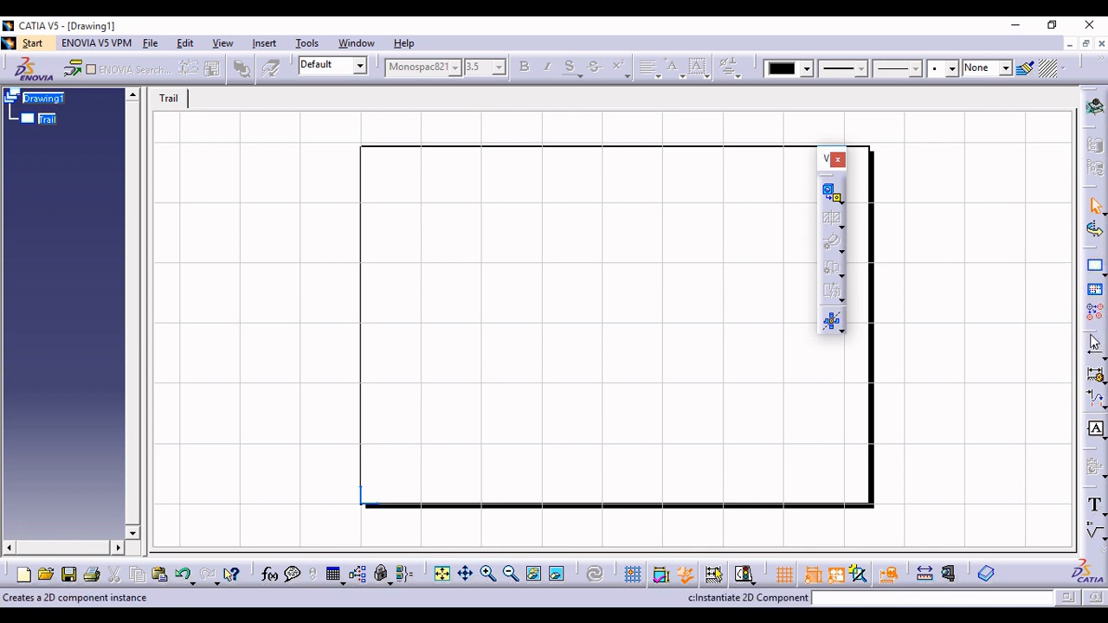
{"action": "left_click_drag", "start_coordinate": [1092, 343], "coordinate": [950, 201]}
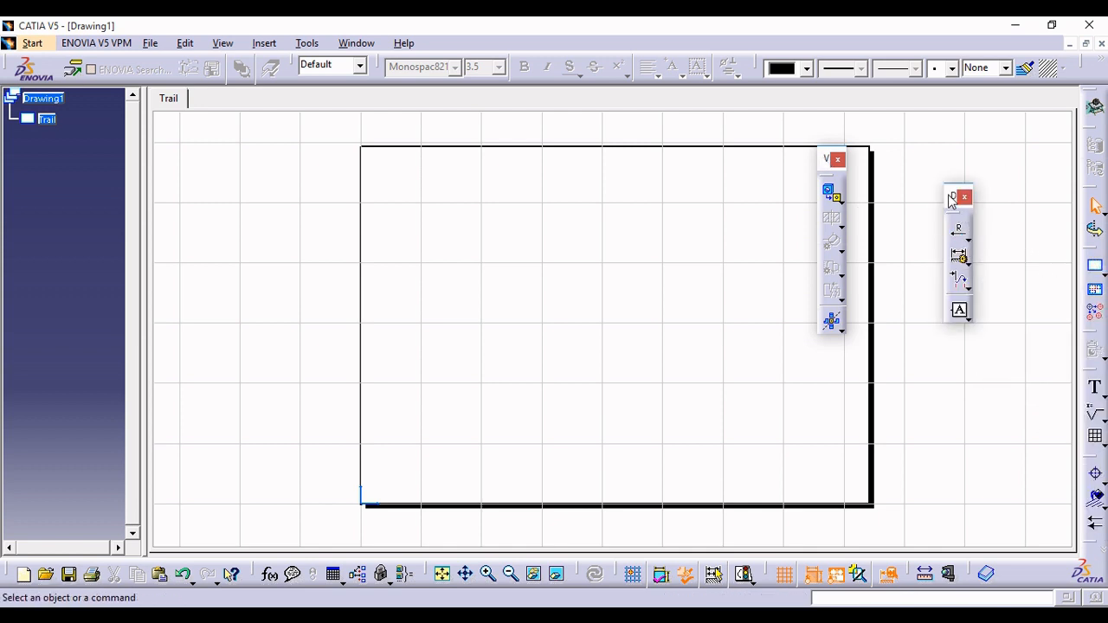
{"action": "mouse_move", "coordinate": [1093, 371]}
{"action": "left_mouse_down"}
{"action": "mouse_move", "coordinate": [1053, 337]}
{"action": "mouse_move", "coordinate": [1024, 280]}
{"action": "left_mouse_up"}
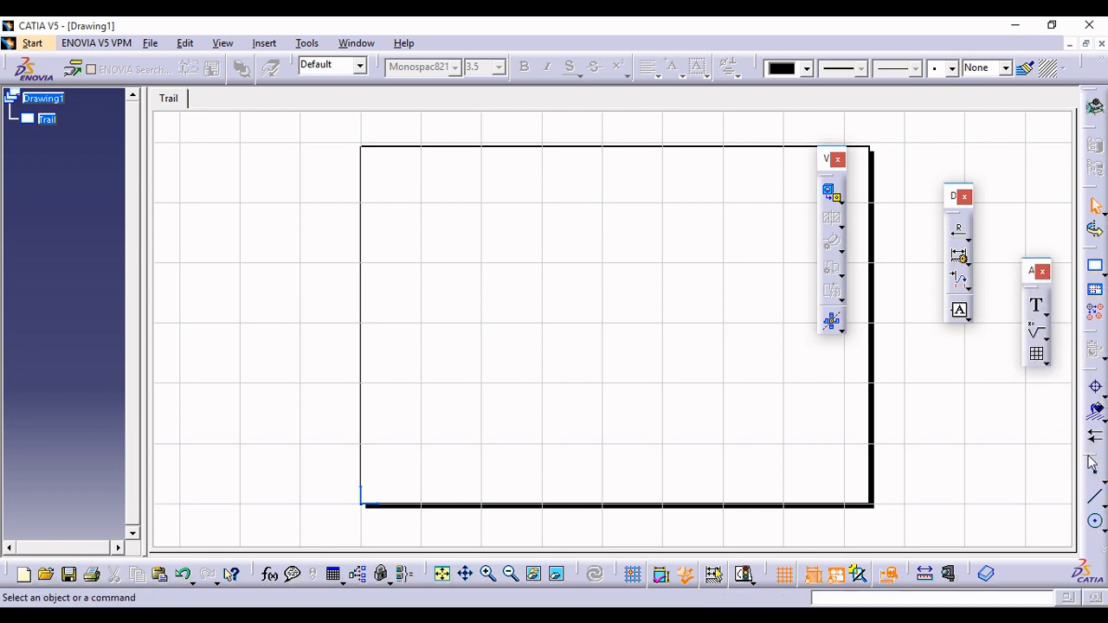
{"action": "left_click_drag", "start_coordinate": [1094, 406], "coordinate": [953, 339]}
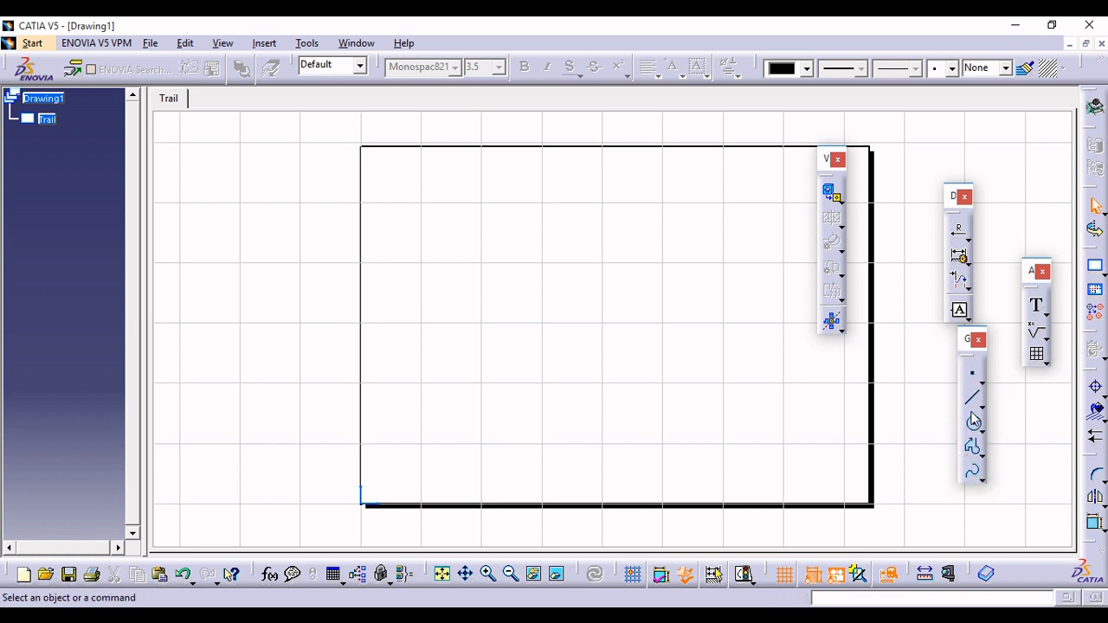
{"action": "left_click", "coordinate": [977, 340]}
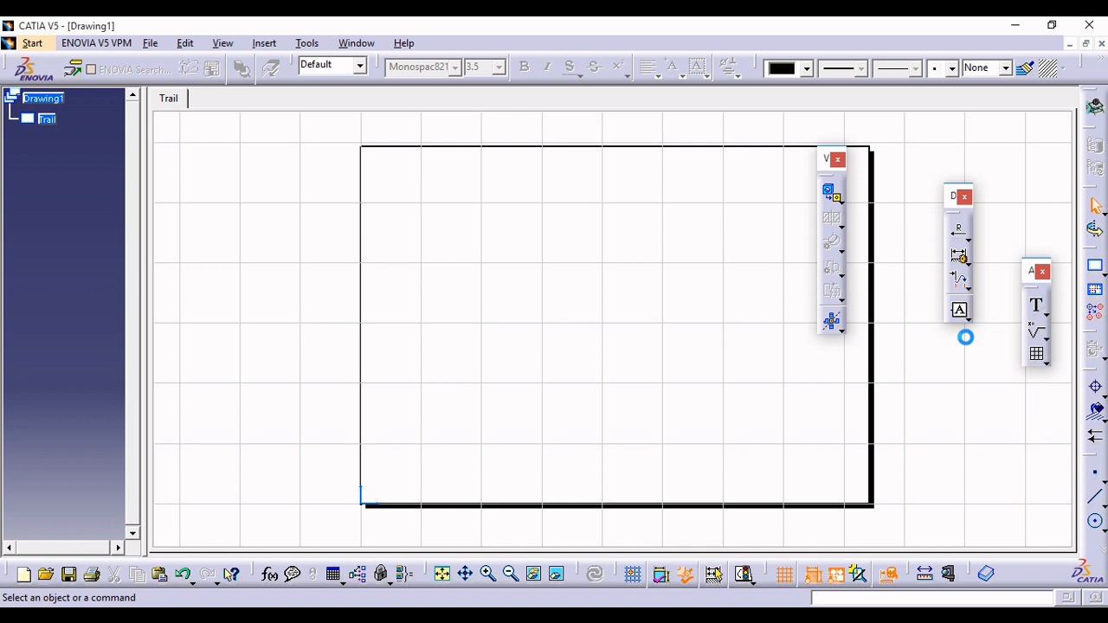
{"action": "left_click", "coordinate": [1042, 272]}
{"action": "left_click", "coordinate": [964, 197]}
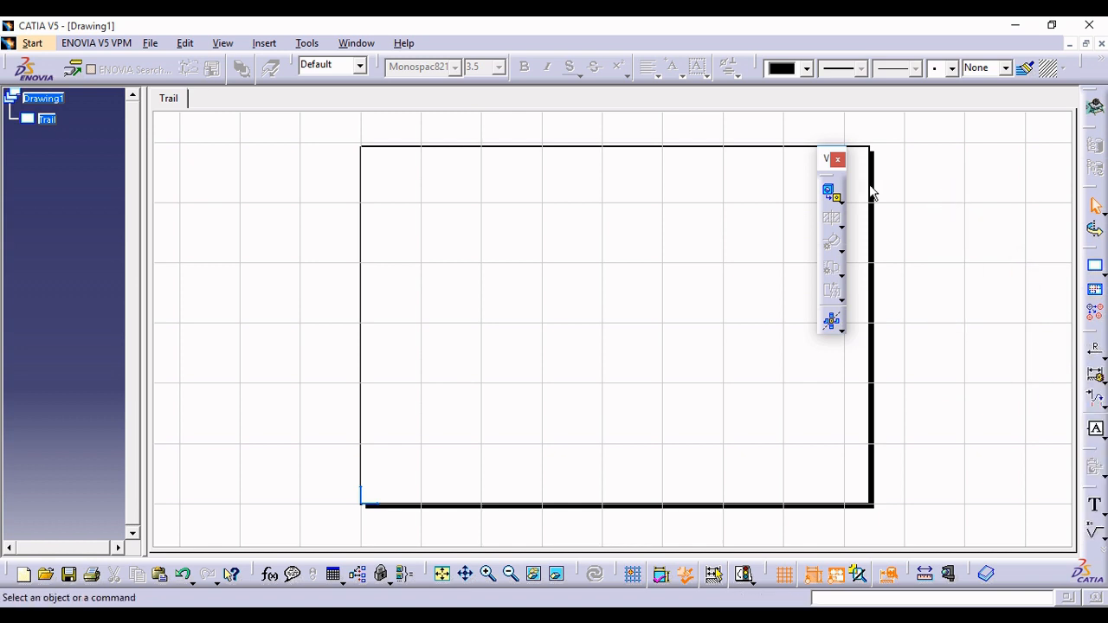
{"action": "left_click", "coordinate": [821, 163]}
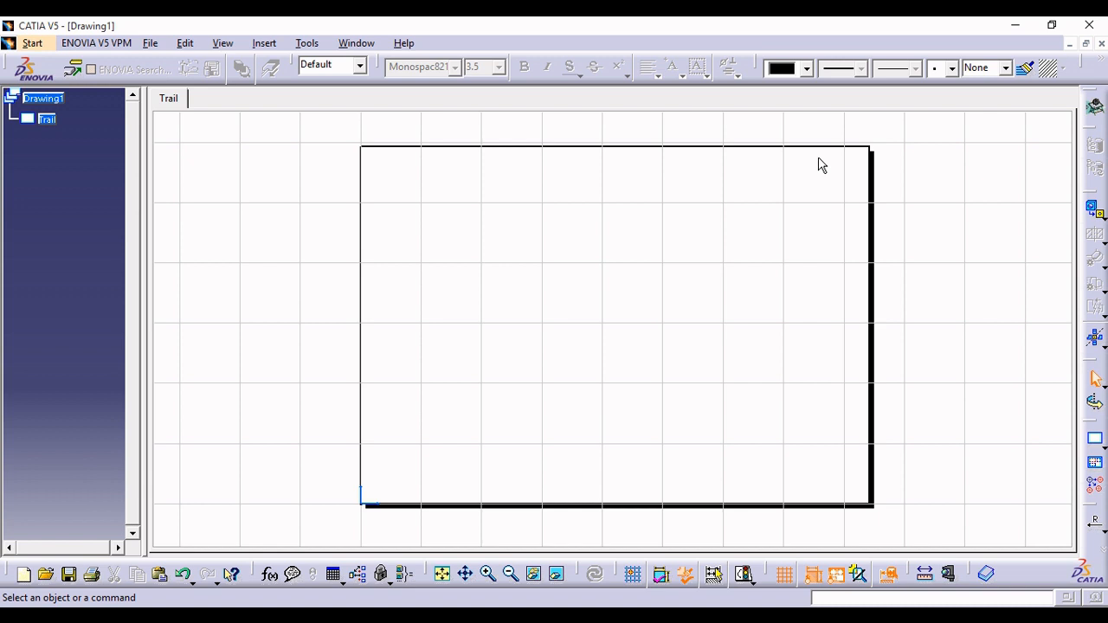
Step: Switch to the PRODUCTION.CATPart window and inspect the flanged part from different angles
{"action": "left_click", "coordinate": [369, 48]}
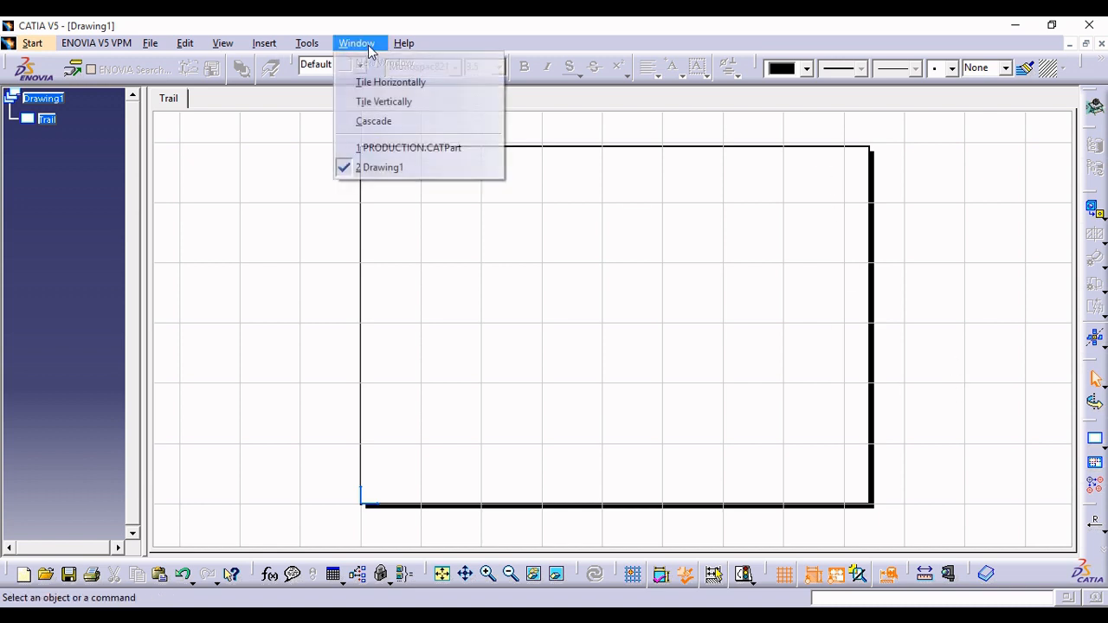
{"action": "left_click", "coordinate": [404, 148]}
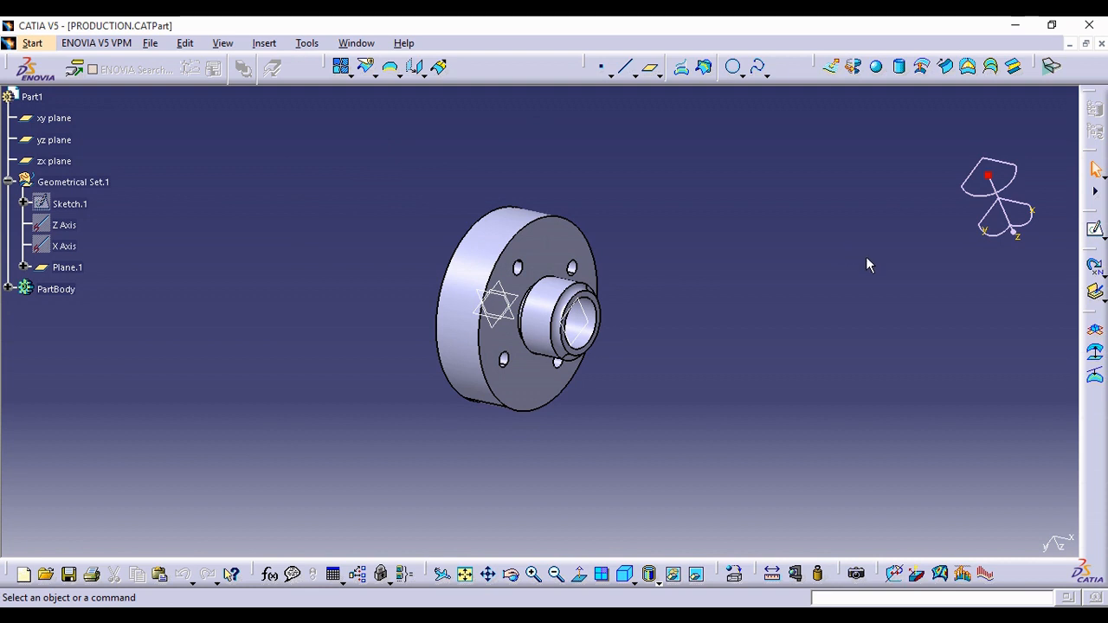
{"action": "middle_click_drag", "start_coordinate": [680, 369], "coordinate": [564, 130]}
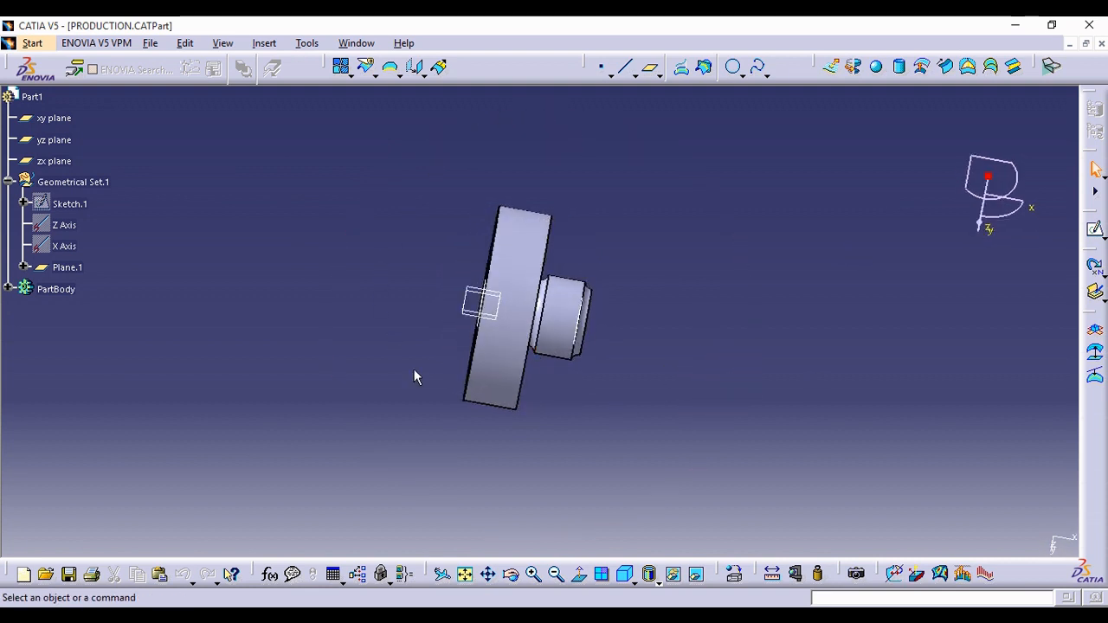
{"action": "middle_click_drag", "start_coordinate": [685, 381], "coordinate": [618, 326]}
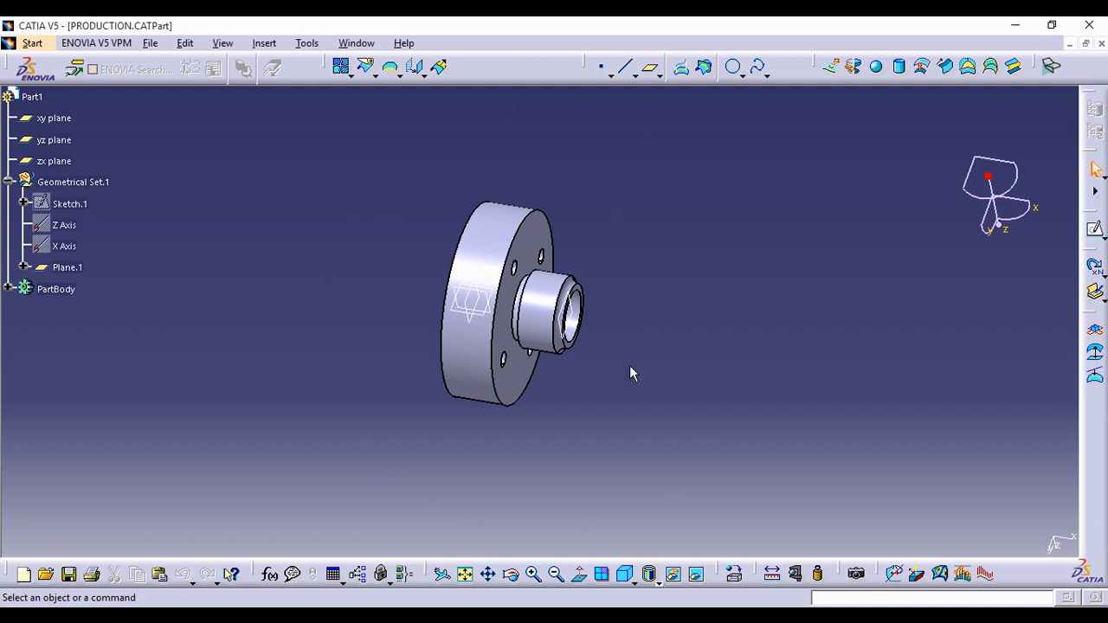
Step: Return to the Drawing1 sheet and float the view creation tool group beside the sheet
{"action": "middle_click_drag", "start_coordinate": [633, 372], "coordinate": [613, 380]}
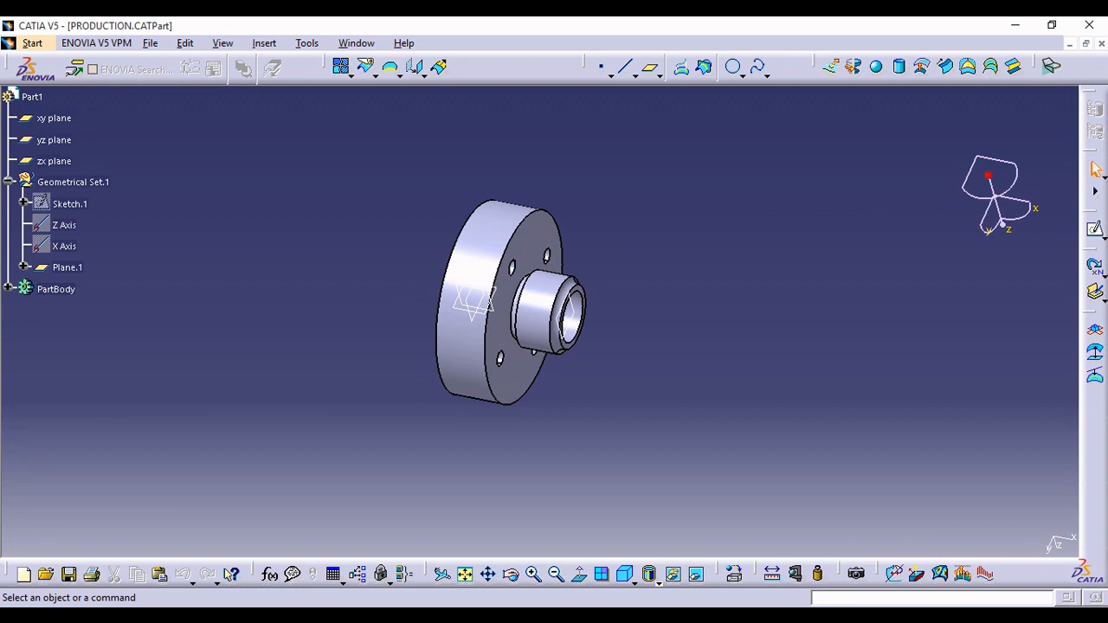
{"action": "left_click", "coordinate": [357, 42]}
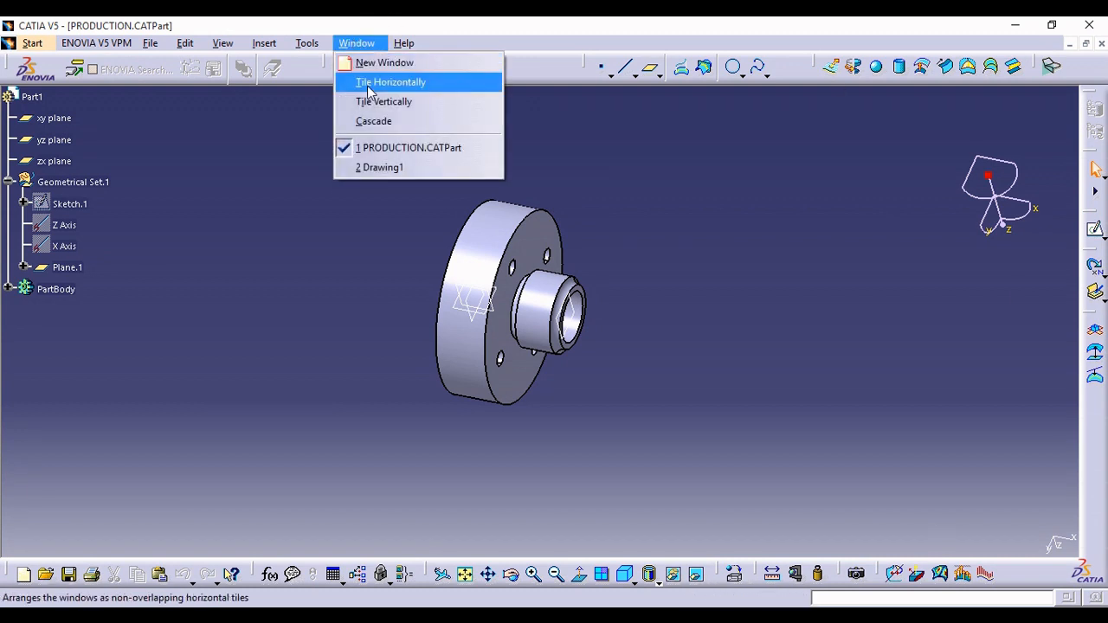
{"action": "left_click", "coordinate": [392, 168]}
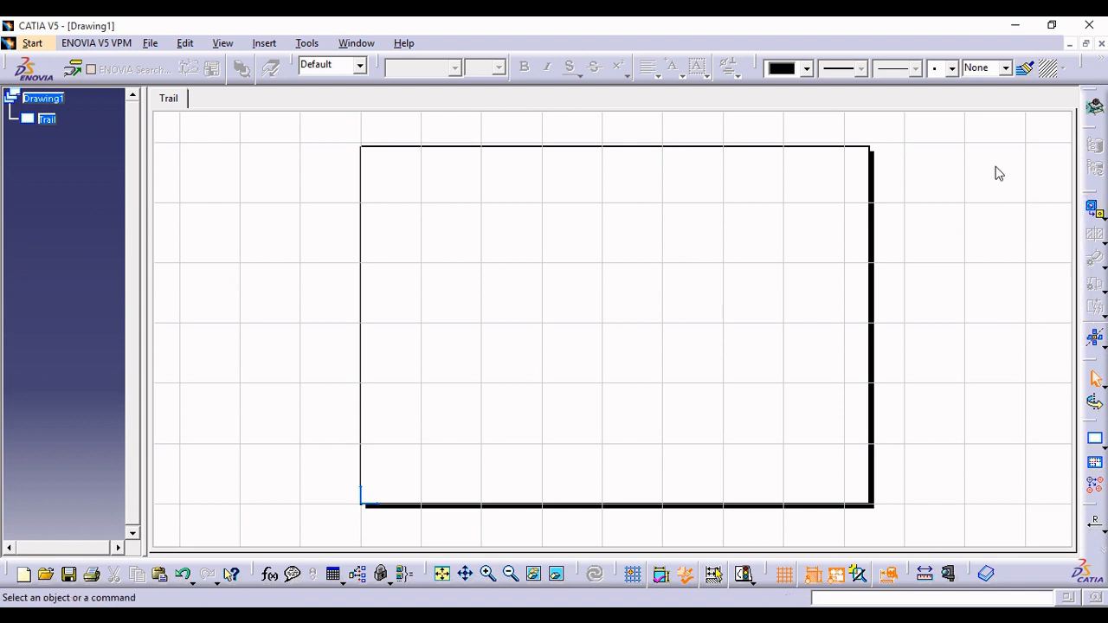
{"action": "left_click_drag", "start_coordinate": [995, 167], "coordinate": [997, 169]}
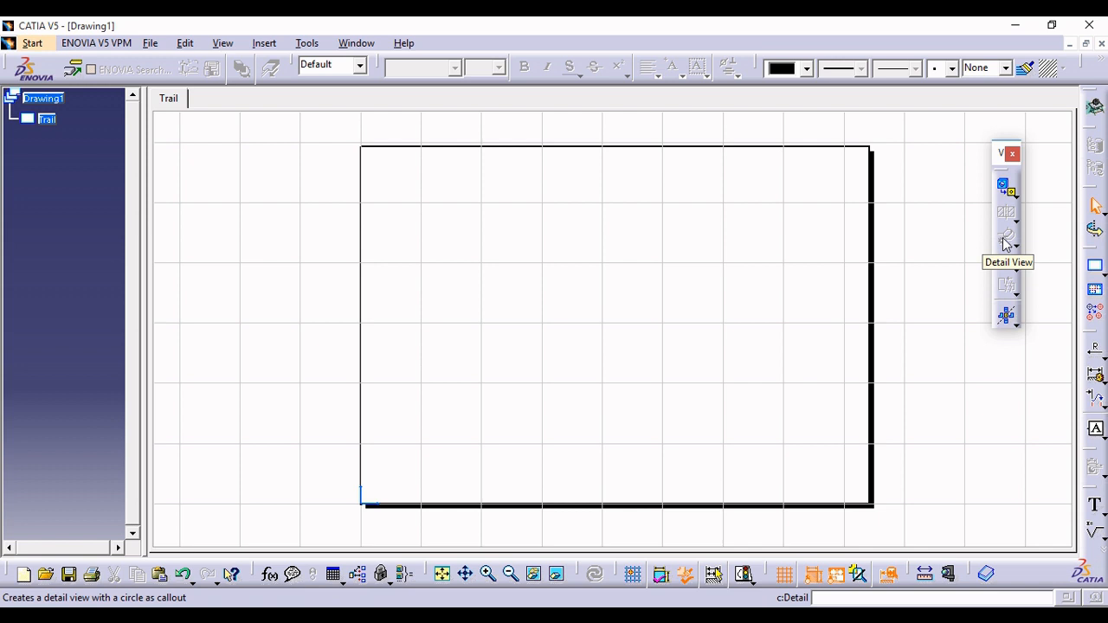
Step: Switch to the PRODUCTION.CATPart window and close the part
{"action": "left_click", "coordinate": [355, 43]}
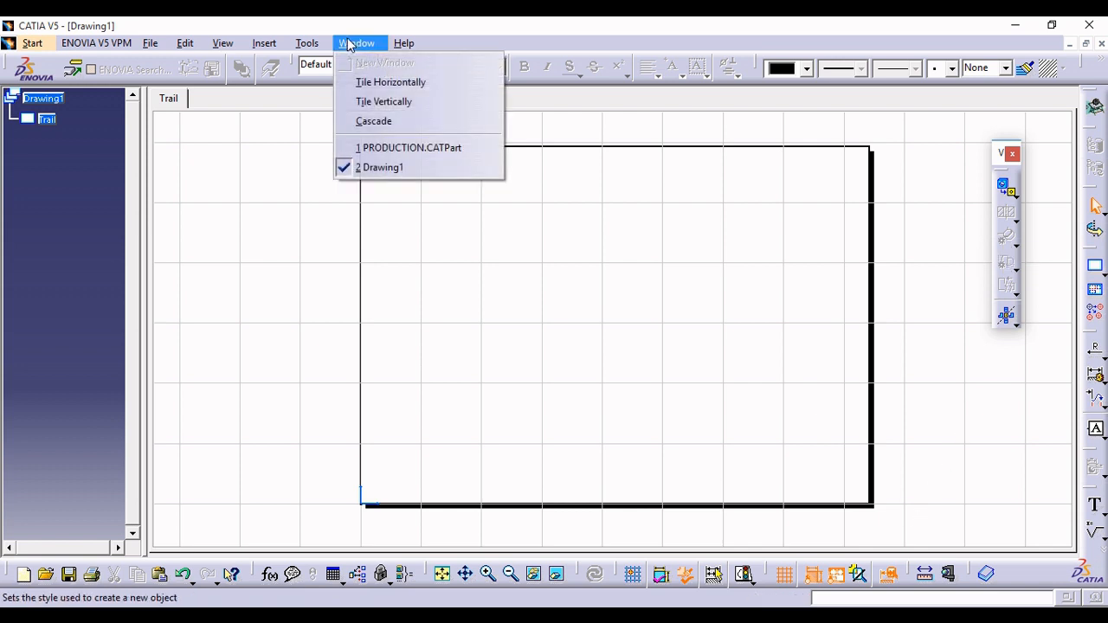
{"action": "left_click", "coordinate": [376, 148]}
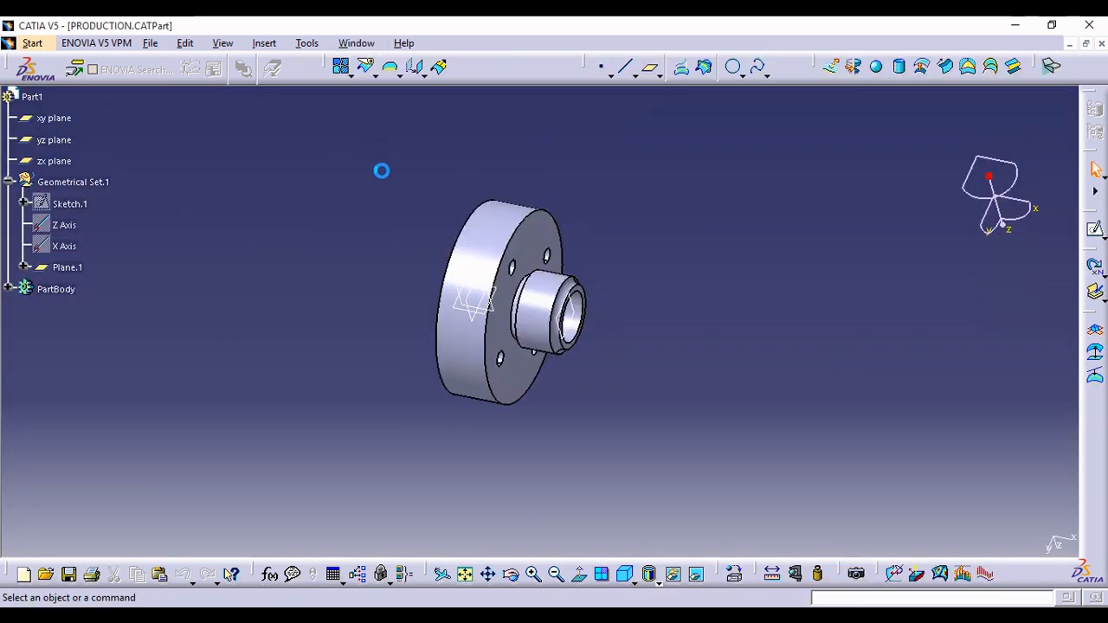
{"action": "left_click", "coordinate": [1102, 43]}
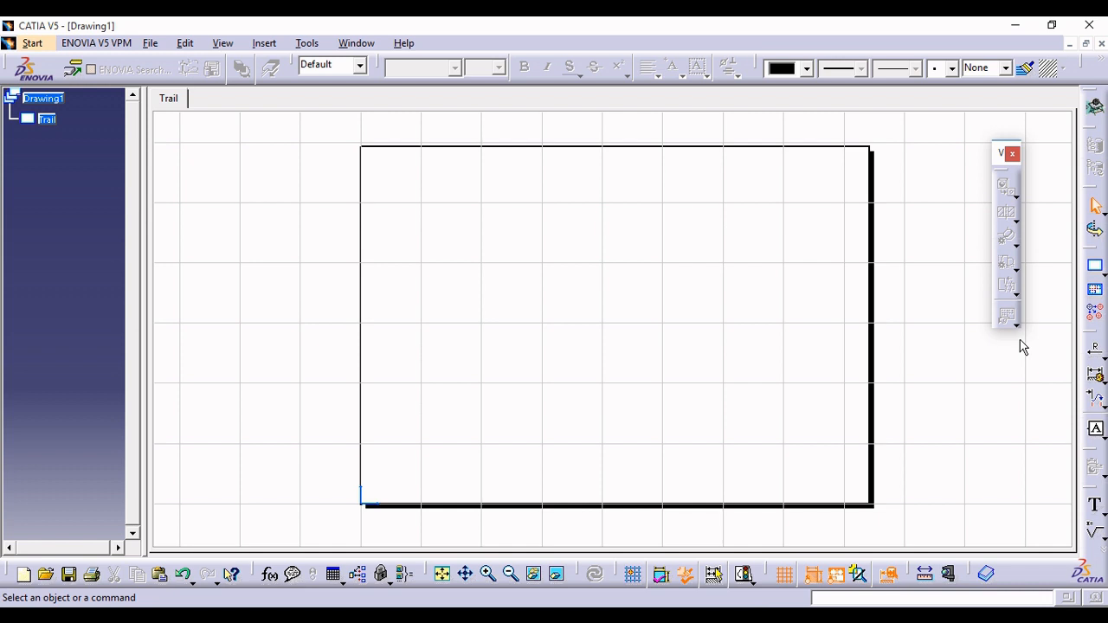
Step: Reopen PRODUCTION.CATPart from the recently used files and return to the Drawing1 sheet
{"action": "left_click", "coordinate": [32, 44]}
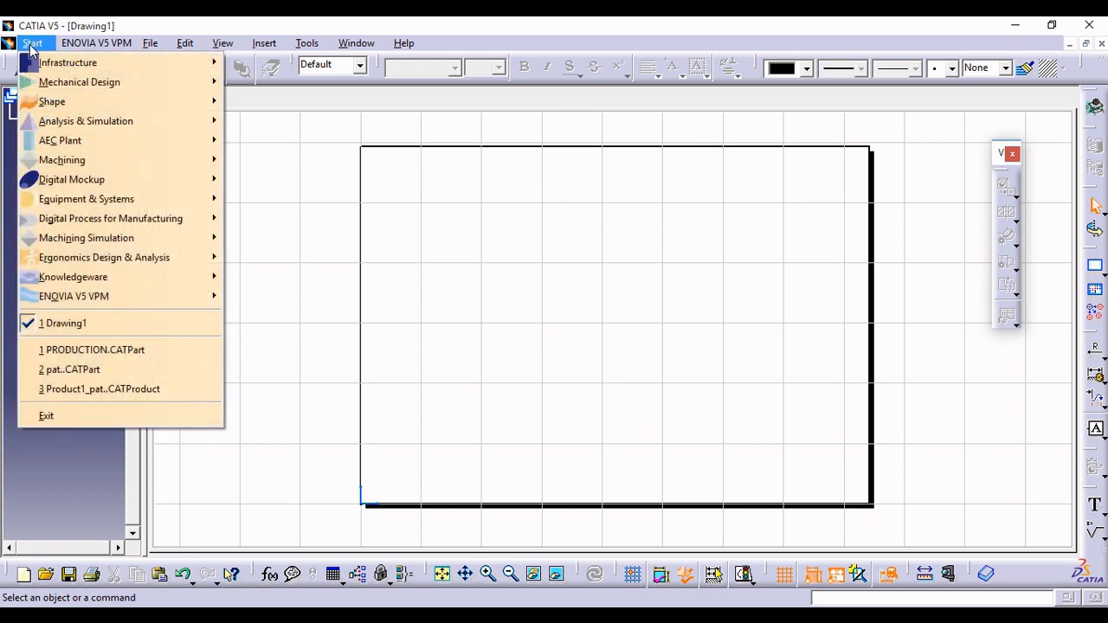
{"action": "left_click", "coordinate": [149, 350]}
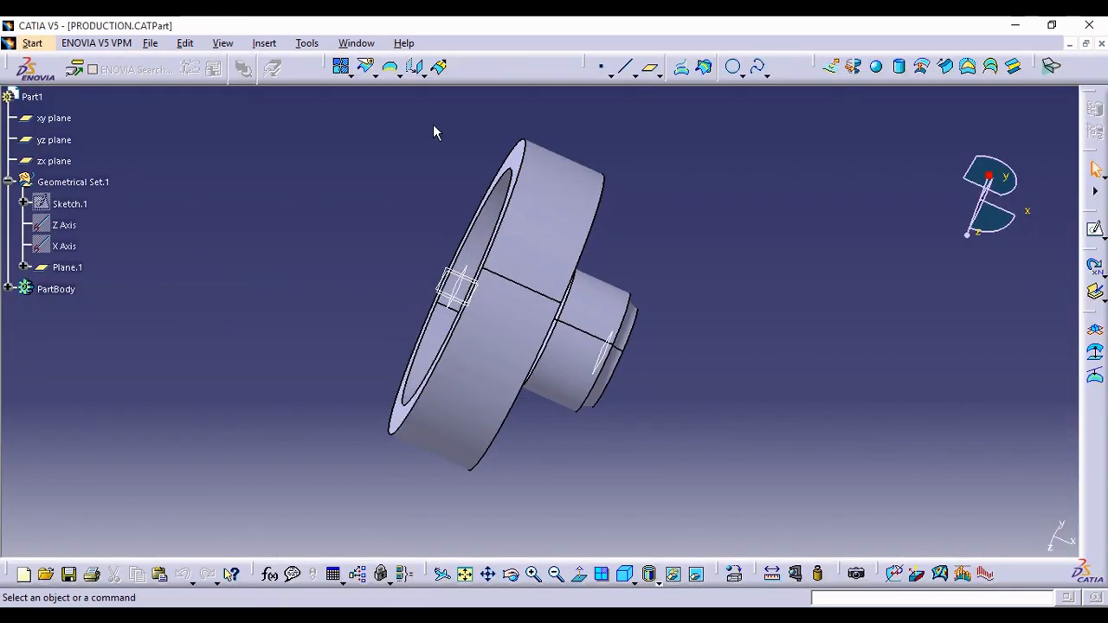
{"action": "left_click", "coordinate": [356, 43]}
{"action": "left_click", "coordinate": [381, 146]}
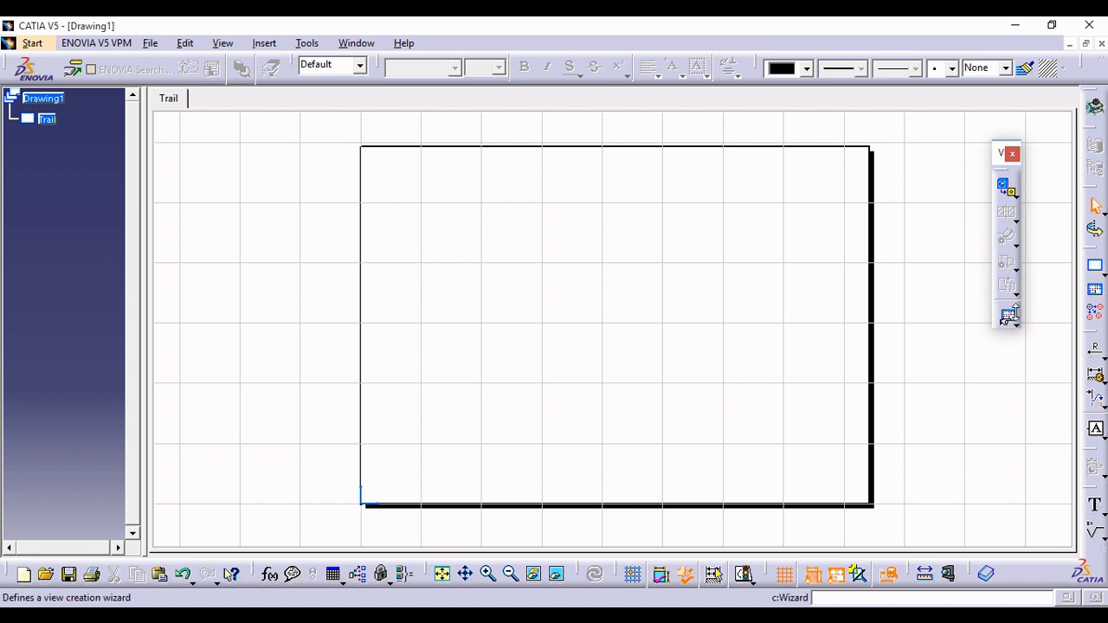
Step: Start a Front, Top and Left view configuration and try switching between the drawing and PRODUCTION.CATPart windows
{"action": "left_click", "coordinate": [1013, 320]}
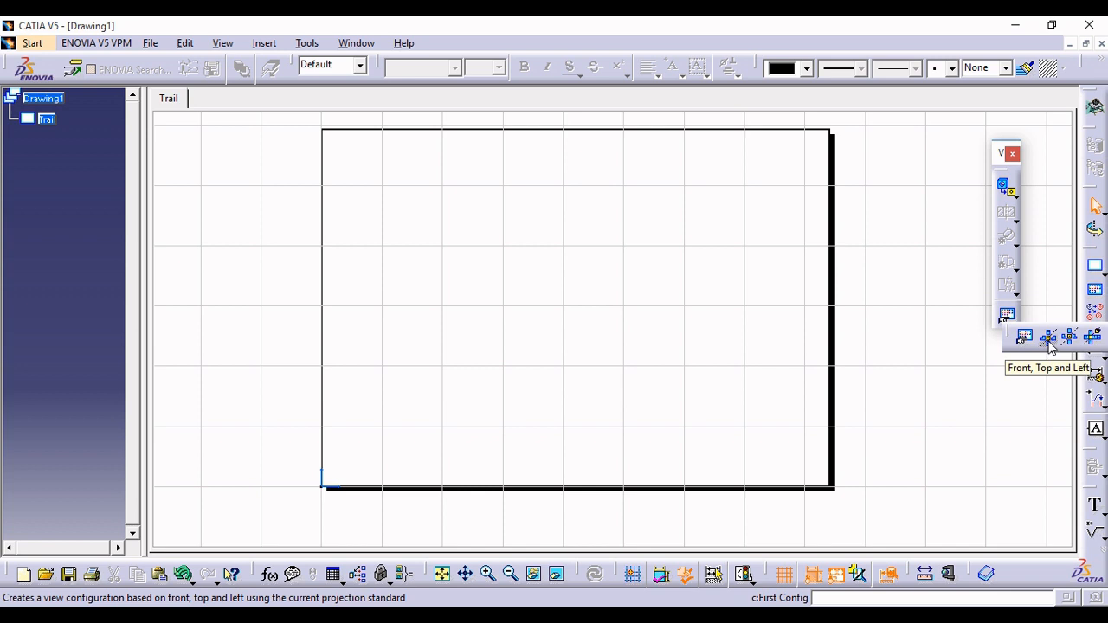
{"action": "left_click", "coordinate": [1049, 339]}
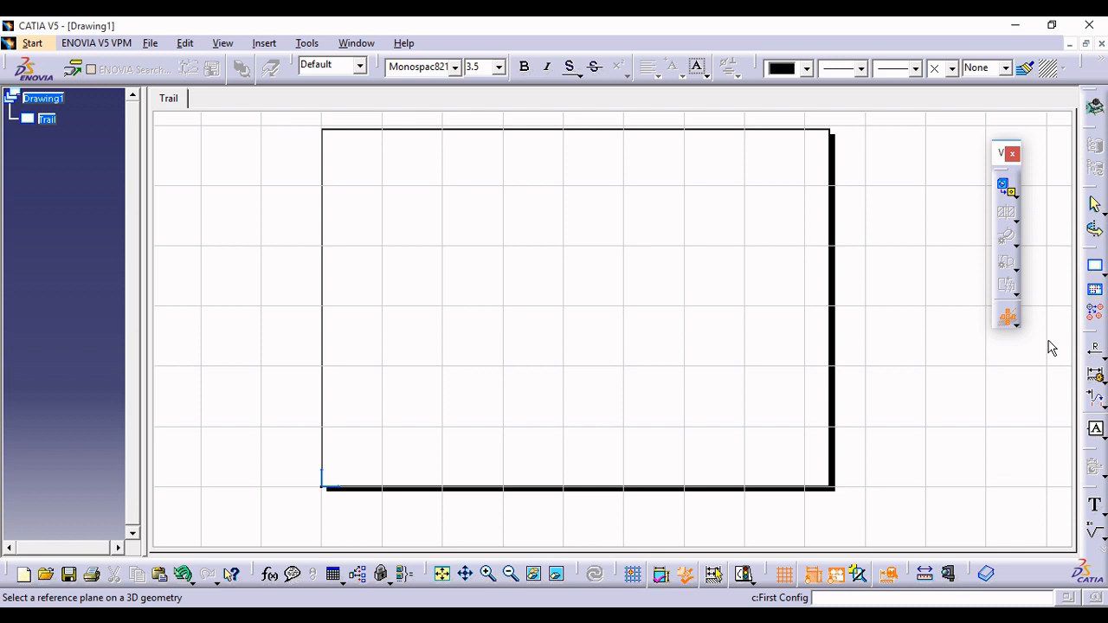
{"action": "left_click", "coordinate": [355, 44]}
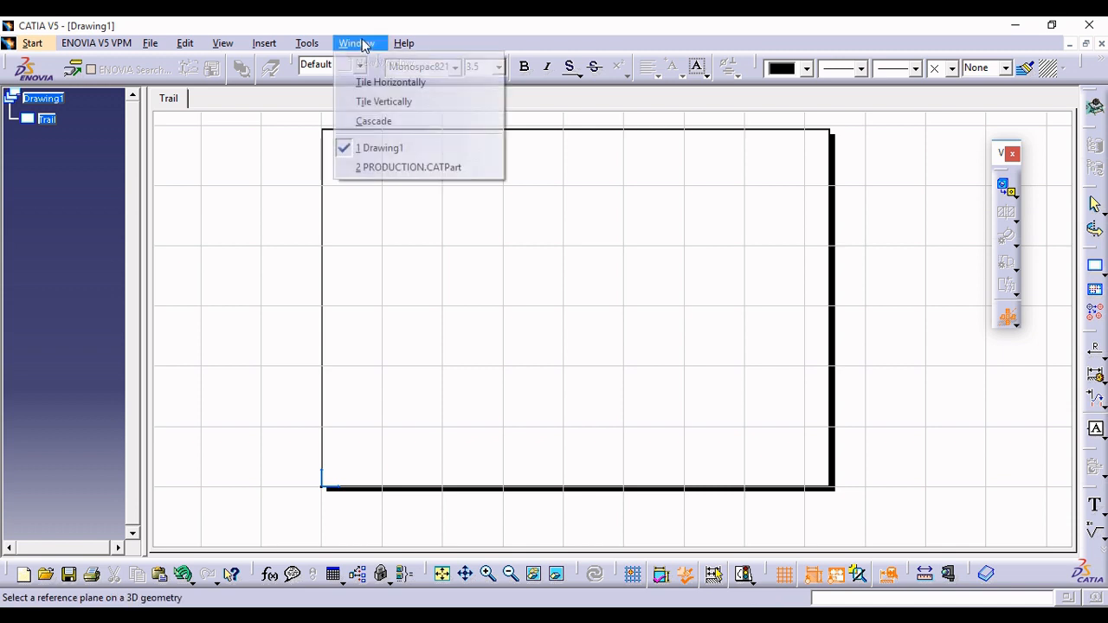
{"action": "left_click", "coordinate": [401, 168]}
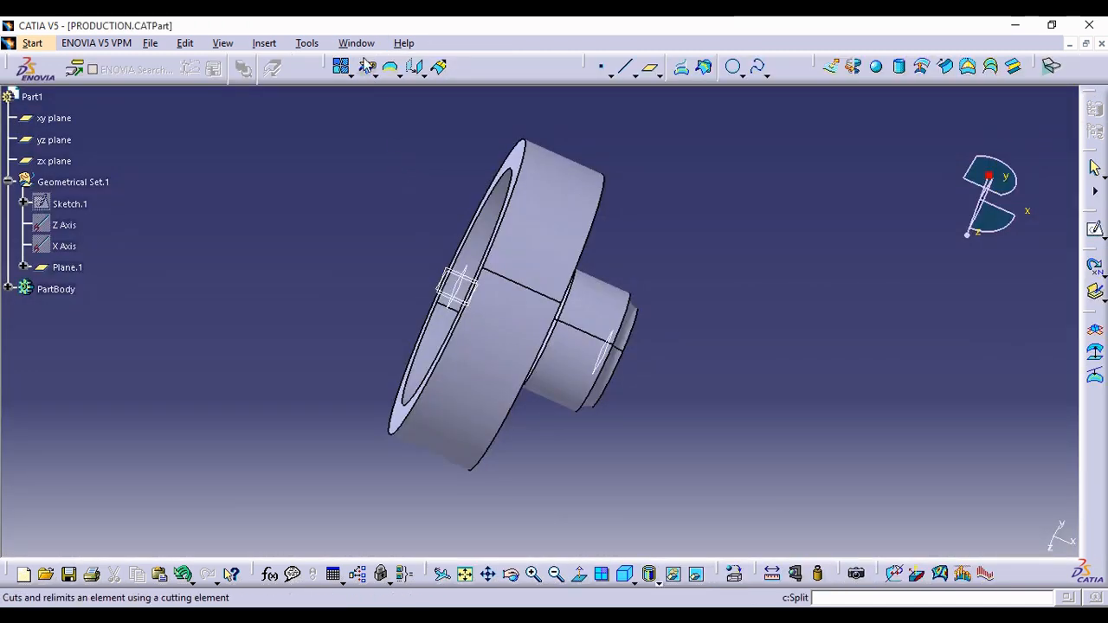
{"action": "left_click", "coordinate": [356, 43]}
{"action": "left_click", "coordinate": [381, 149]}
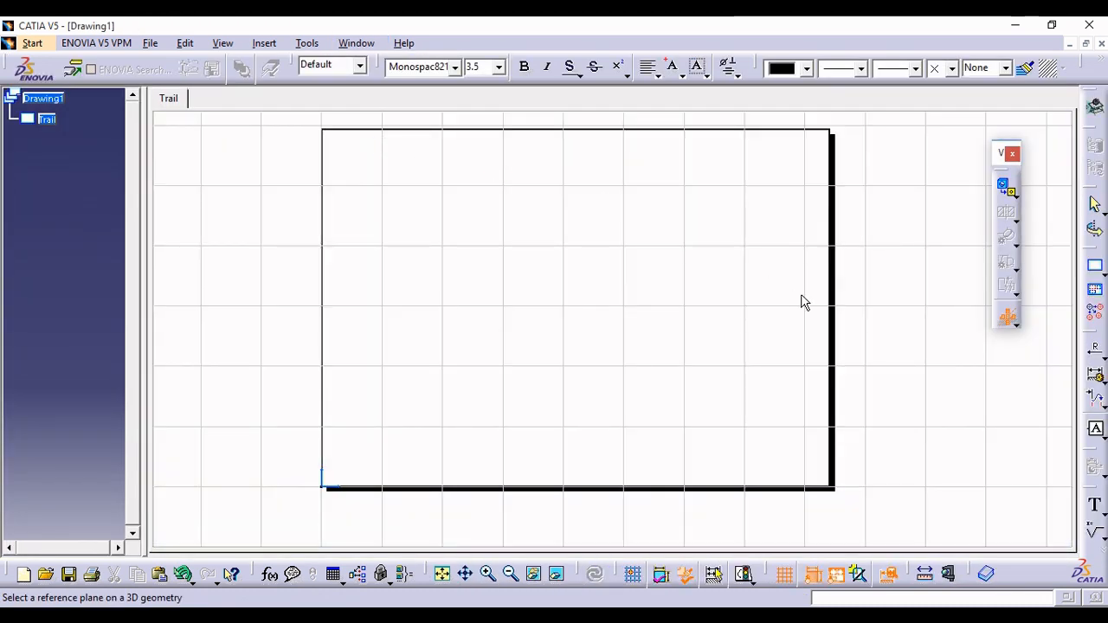
Step: Compare the part with the dimensioned reference drawing in Photos and pick the part's xy plane as the front view's reference plane
{"action": "key", "text": "ctrl+Tab"}
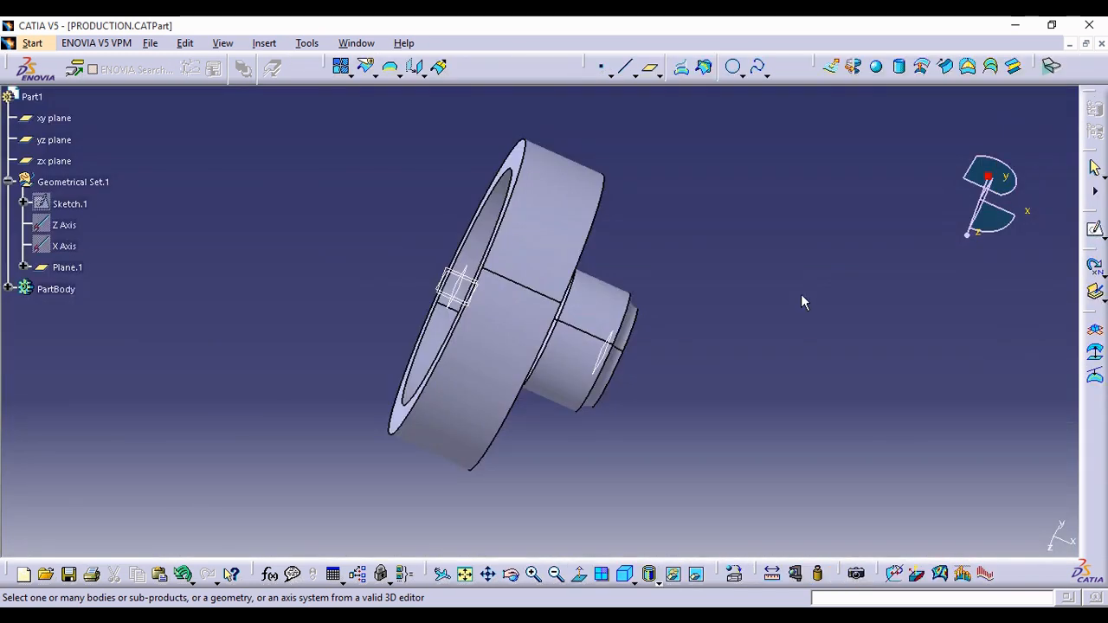
{"action": "middle_click_drag", "start_coordinate": [800, 294], "coordinate": [902, 308]}
{"action": "key", "text": "alt+Tab"}
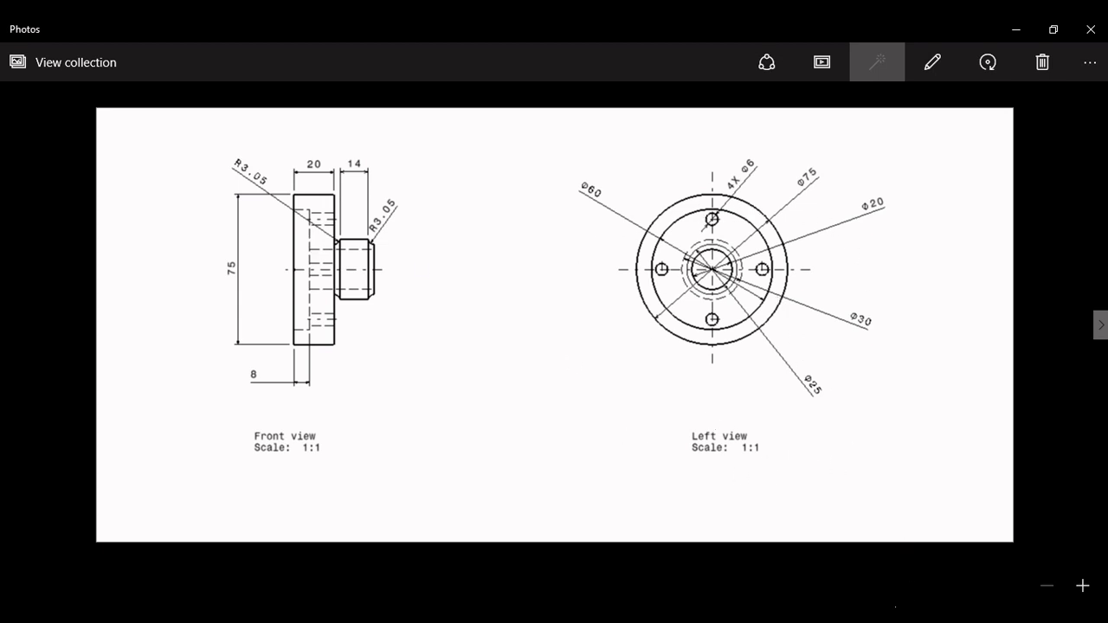
{"action": "key", "text": "alt+Tab"}
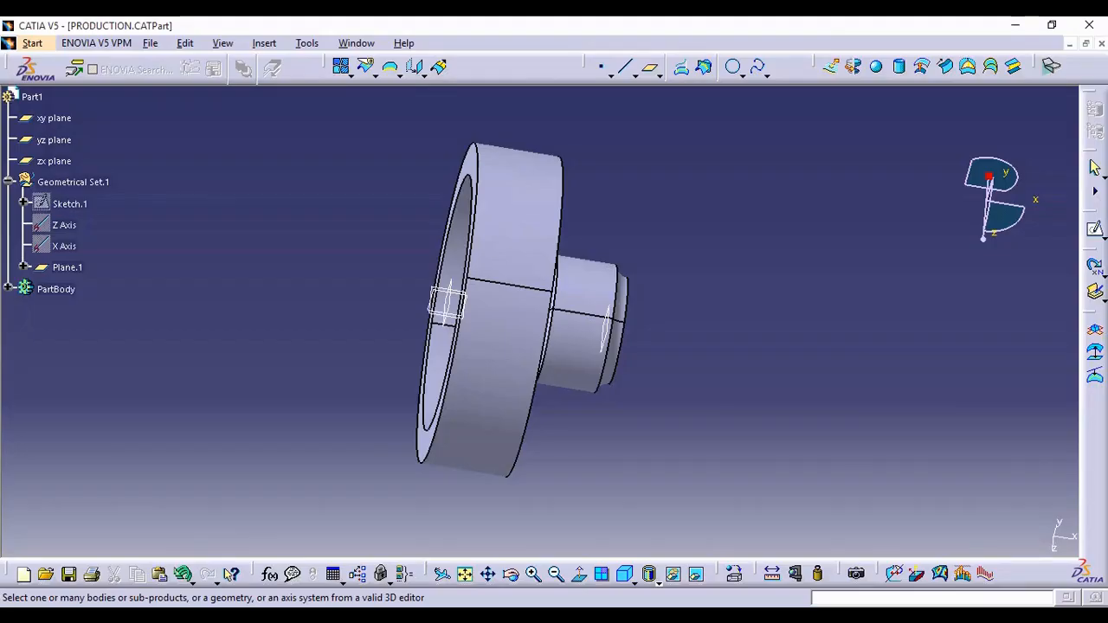
{"action": "middle_click_drag", "start_coordinate": [612, 459], "coordinate": [556, 422]}
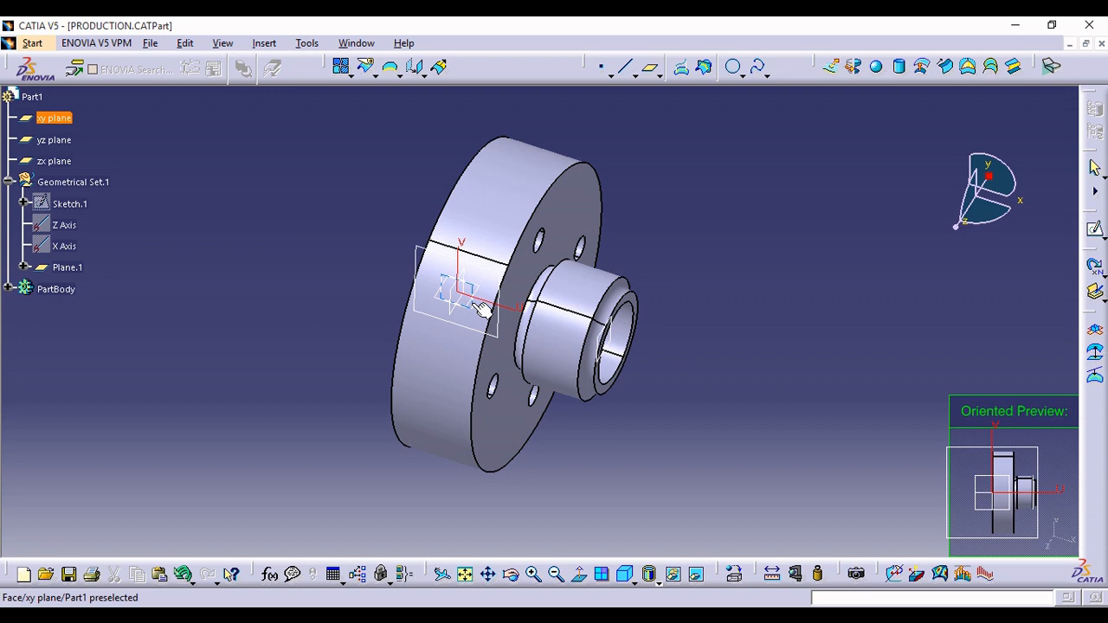
{"action": "left_click", "coordinate": [482, 309]}
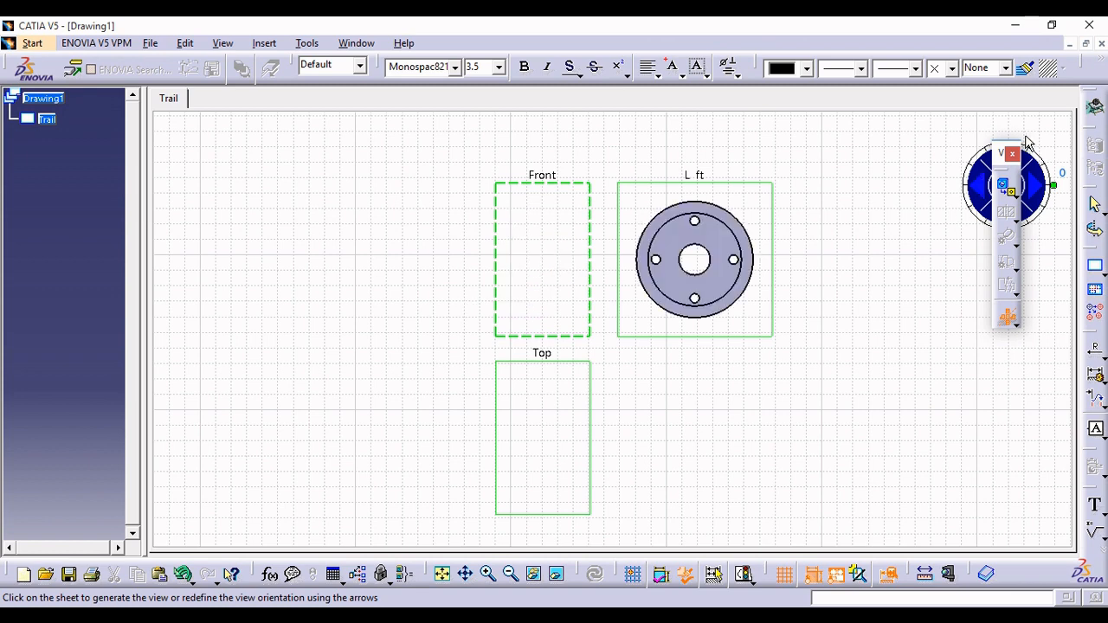
Step: Move the floating view tools clear of the orientation compass and check the reference drawing against the view preview
{"action": "left_click_drag", "start_coordinate": [1000, 300], "coordinate": [1000, 302]}
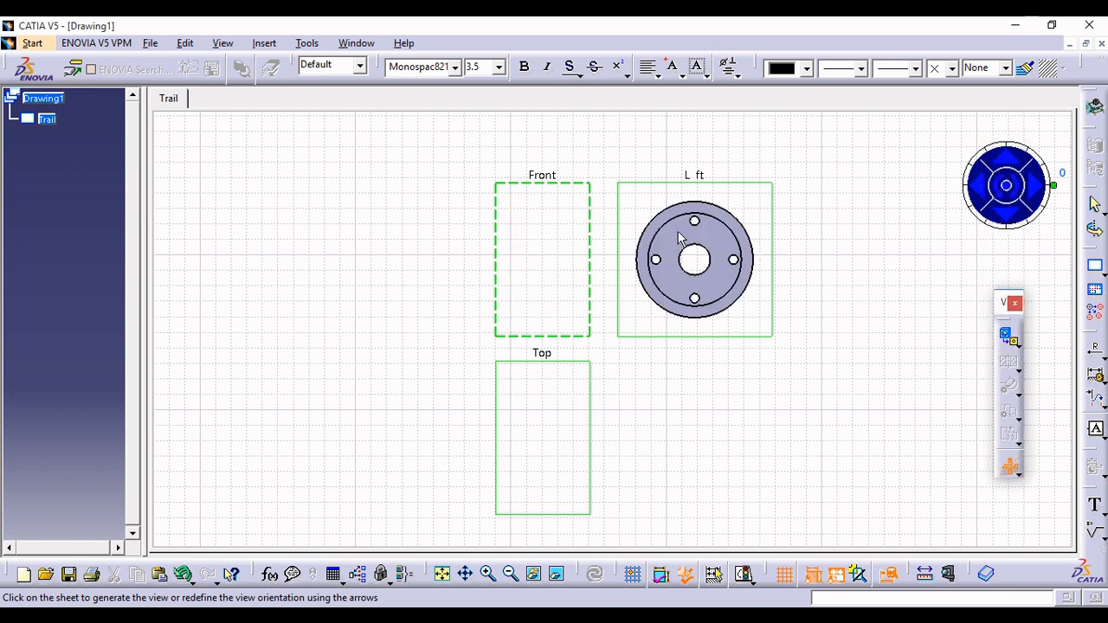
{"action": "left_click", "coordinate": [983, 574]}
{"action": "key", "text": "alt+Tab"}
{"action": "key", "text": "alt+Tab"}
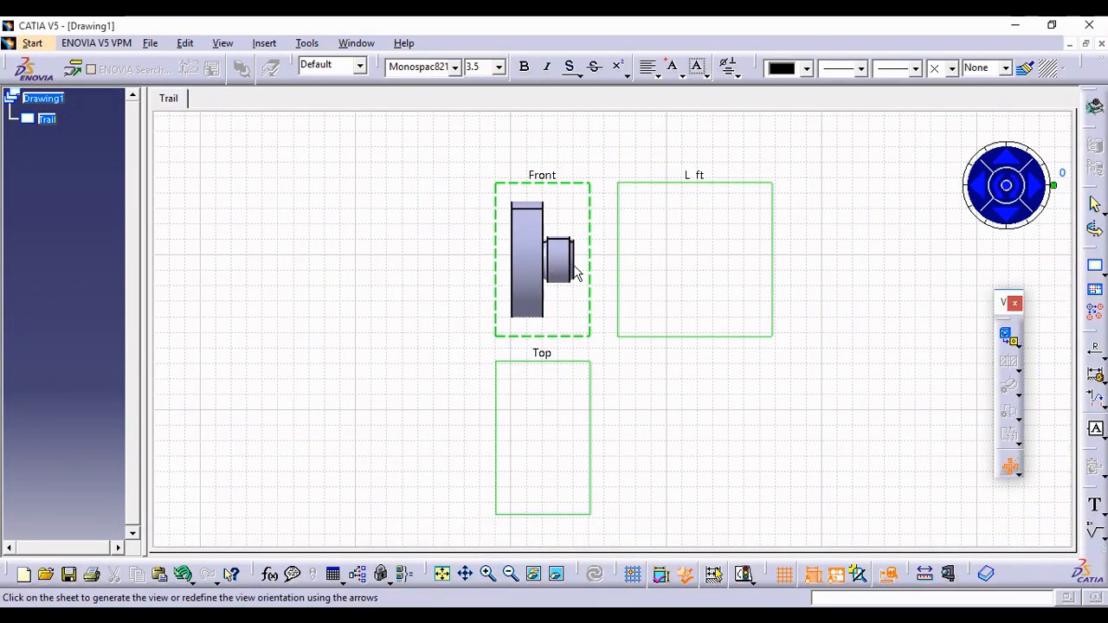
Step: Flip the front view preview, rotate it in-plane to 180 degrees, and generate the front, top and left views
{"action": "left_click", "coordinate": [1036, 190]}
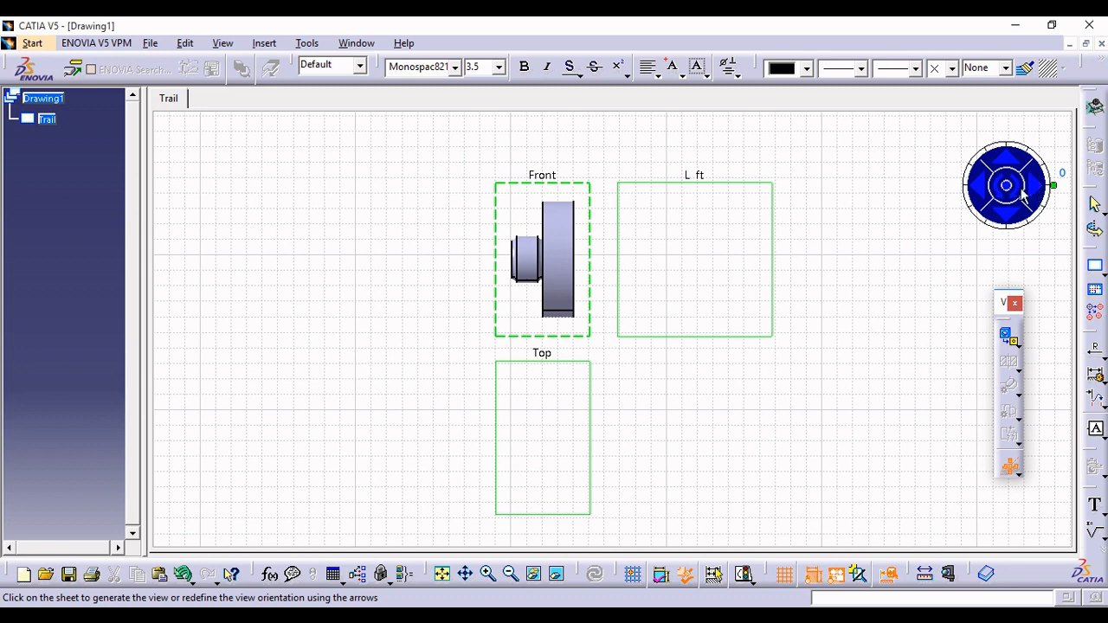
{"action": "left_click", "coordinate": [1017, 203]}
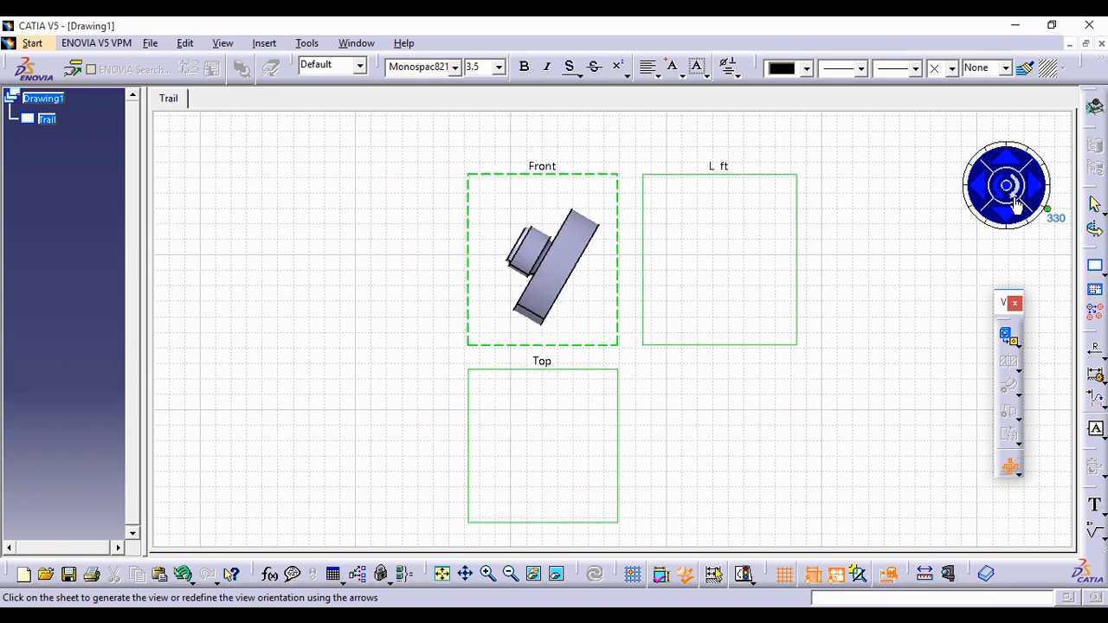
{"action": "left_click", "coordinate": [1018, 203]}
{"action": "left_click", "coordinate": [1016, 202]}
{"action": "left_click", "coordinate": [1015, 203]}
{"action": "left_click", "coordinate": [1012, 202]}
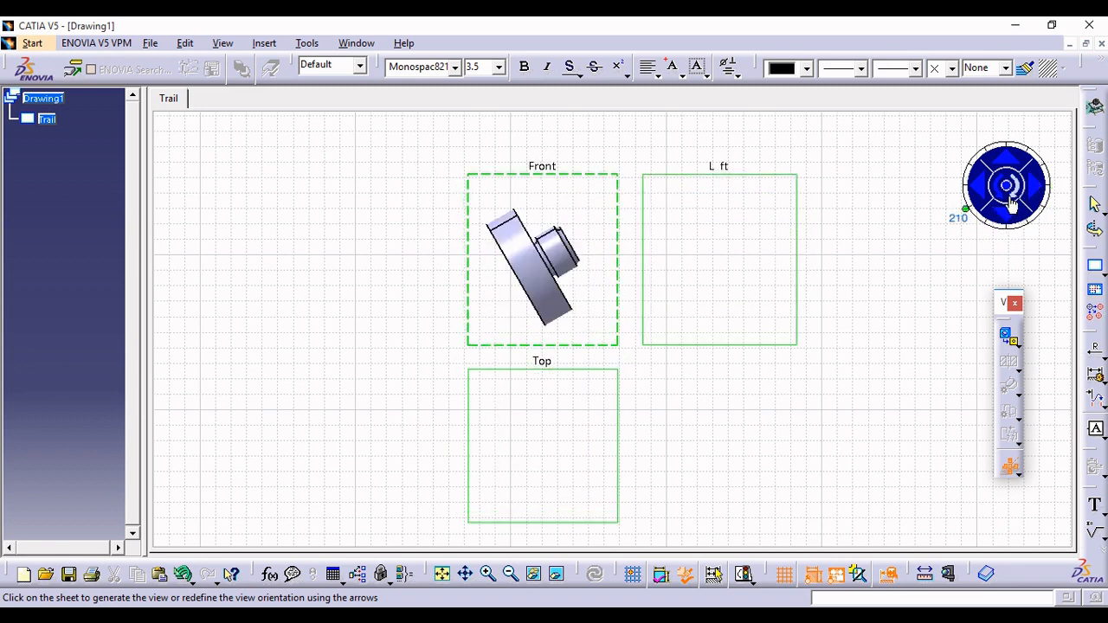
{"action": "left_click", "coordinate": [1013, 202]}
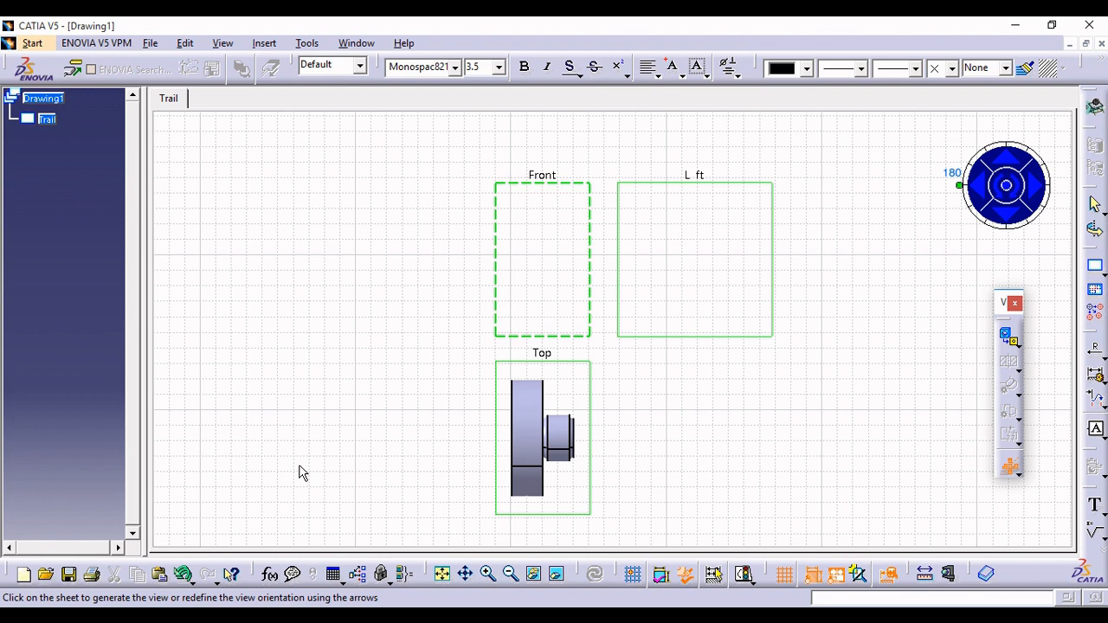
{"action": "left_click", "coordinate": [290, 413]}
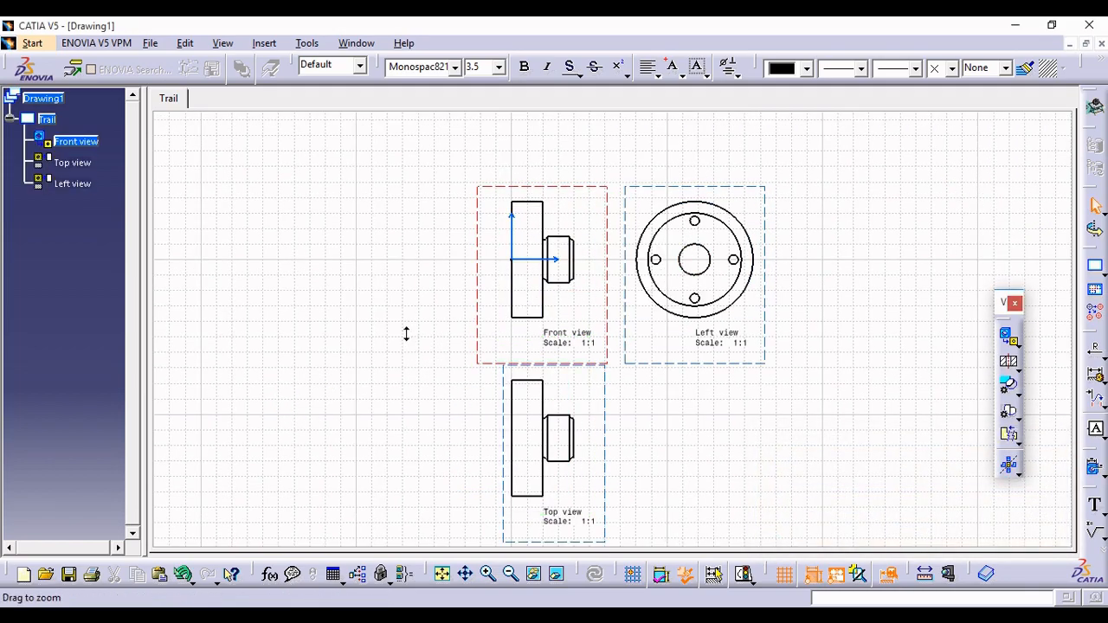
Step: Activate the left view and make the front view active again
{"action": "mouse_move", "coordinate": [406, 331]}
{"action": "middle_mouse_down"}
{"action": "mouse_move", "coordinate": [407, 386]}
{"action": "mouse_move", "coordinate": [423, 389]}
{"action": "mouse_move", "coordinate": [432, 334]}
{"action": "middle_mouse_up"}
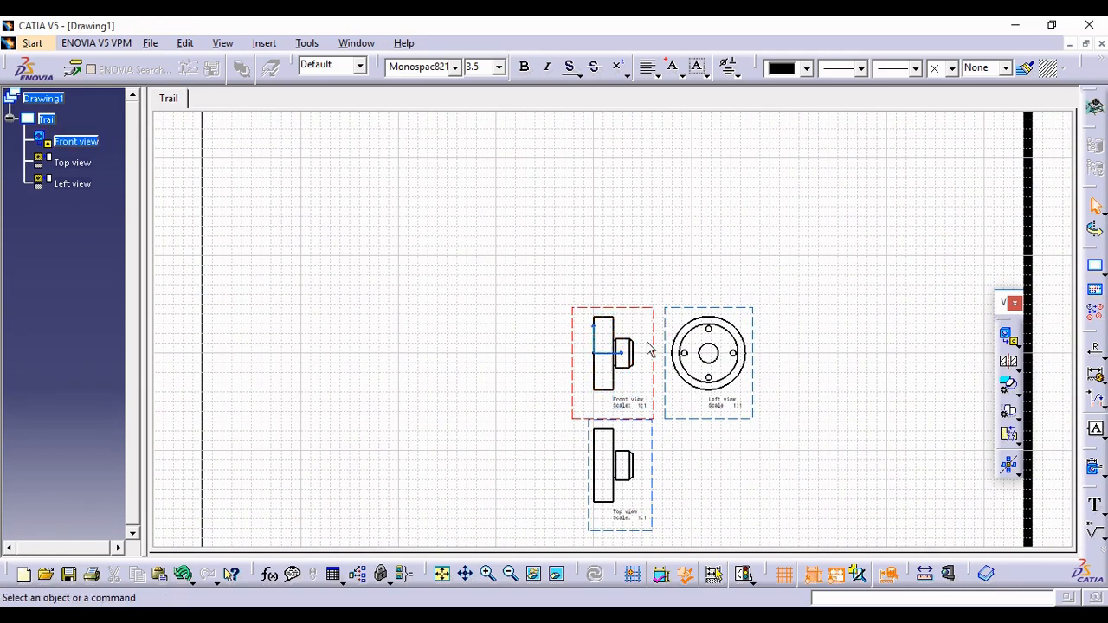
{"action": "left_click", "coordinate": [746, 426]}
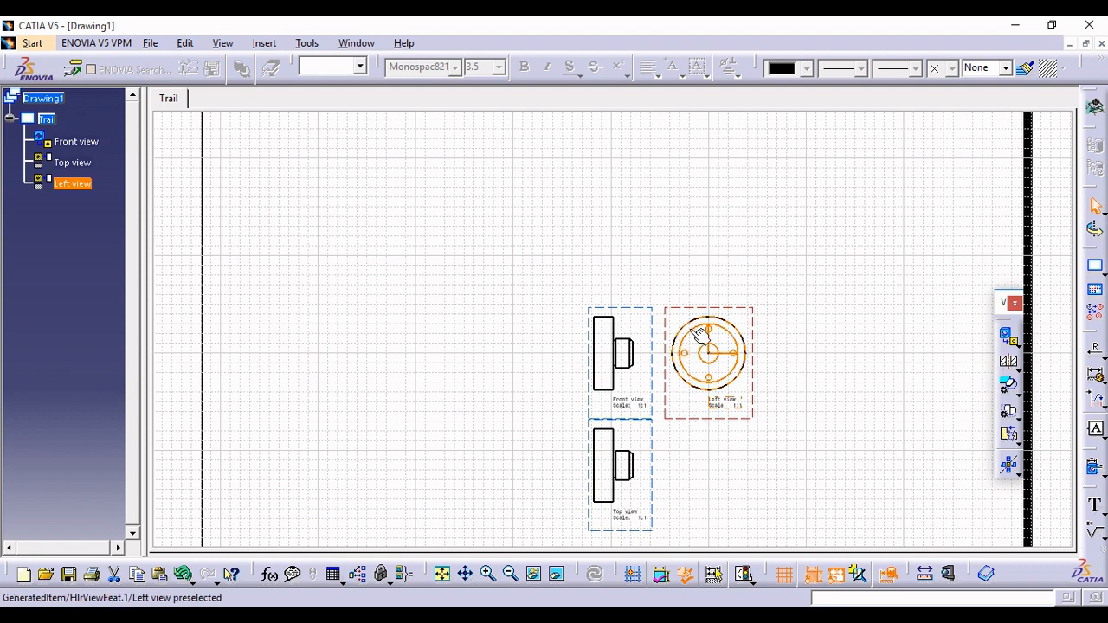
{"action": "left_click", "coordinate": [651, 325]}
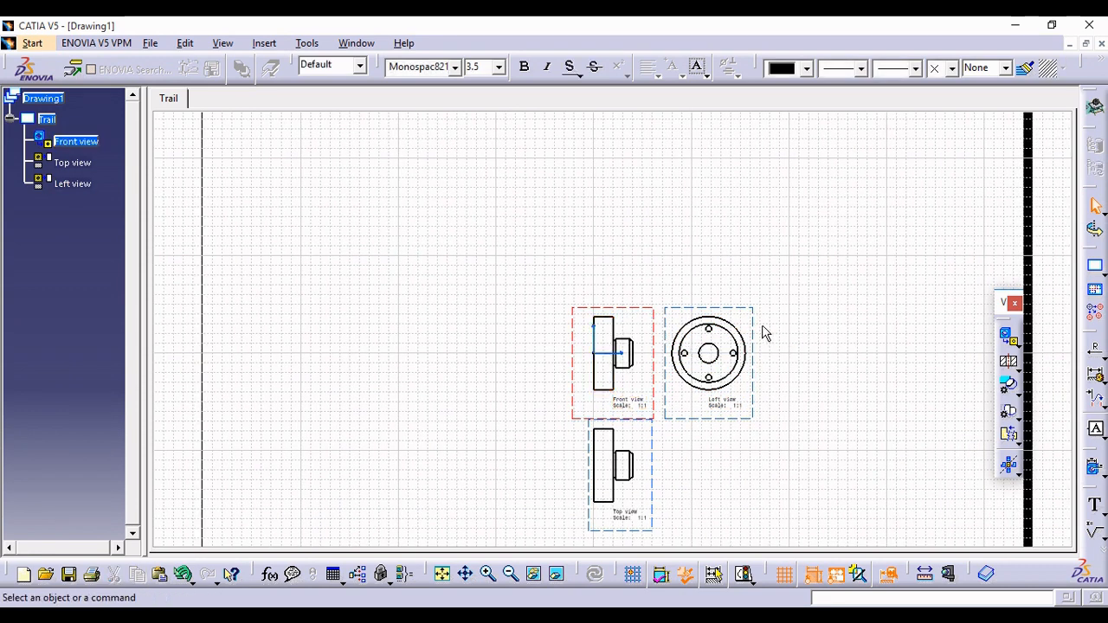
Step: Move the view set to the sheet's upper-left area and space the top and left views farther from the front view
{"action": "mouse_move", "coordinate": [696, 261]}
{"action": "middle_mouse_down"}
{"action": "mouse_move", "coordinate": [786, 298]}
{"action": "mouse_move", "coordinate": [776, 279]}
{"action": "mouse_move", "coordinate": [753, 352]}
{"action": "middle_mouse_up"}
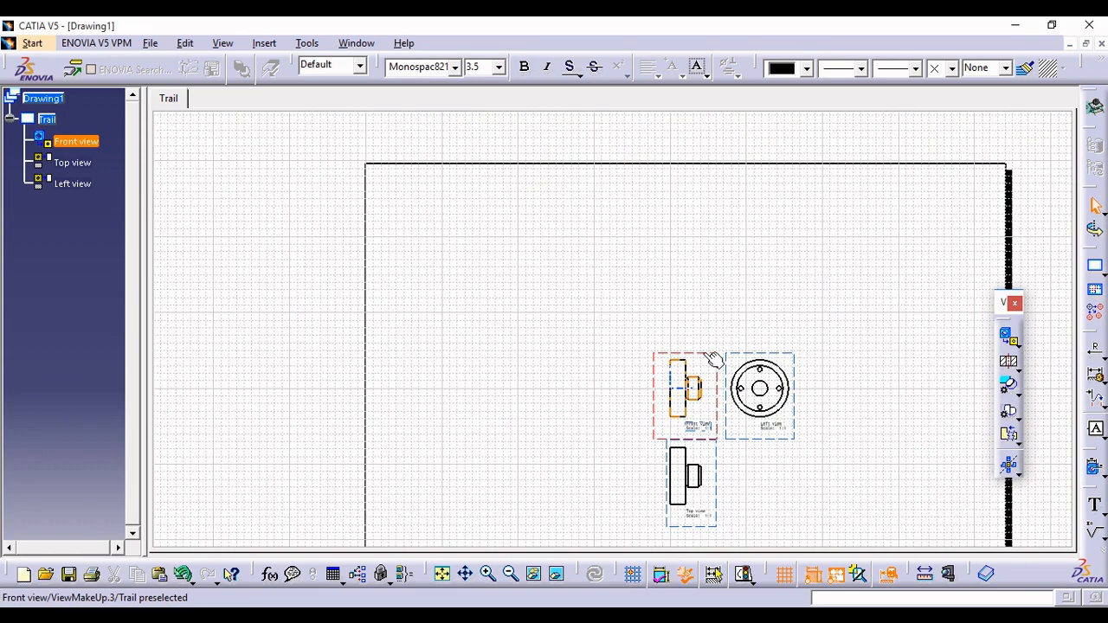
{"action": "left_click_drag", "start_coordinate": [713, 361], "coordinate": [497, 200]}
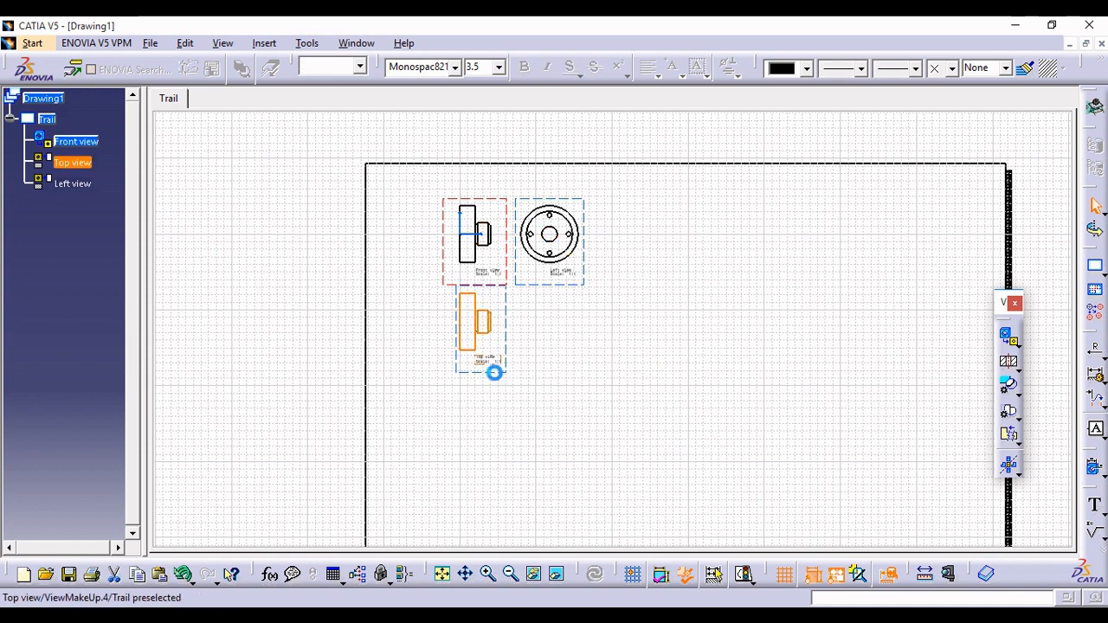
{"action": "left_click_drag", "start_coordinate": [493, 372], "coordinate": [490, 461]}
{"action": "left_click_drag", "start_coordinate": [594, 289], "coordinate": [689, 353]}
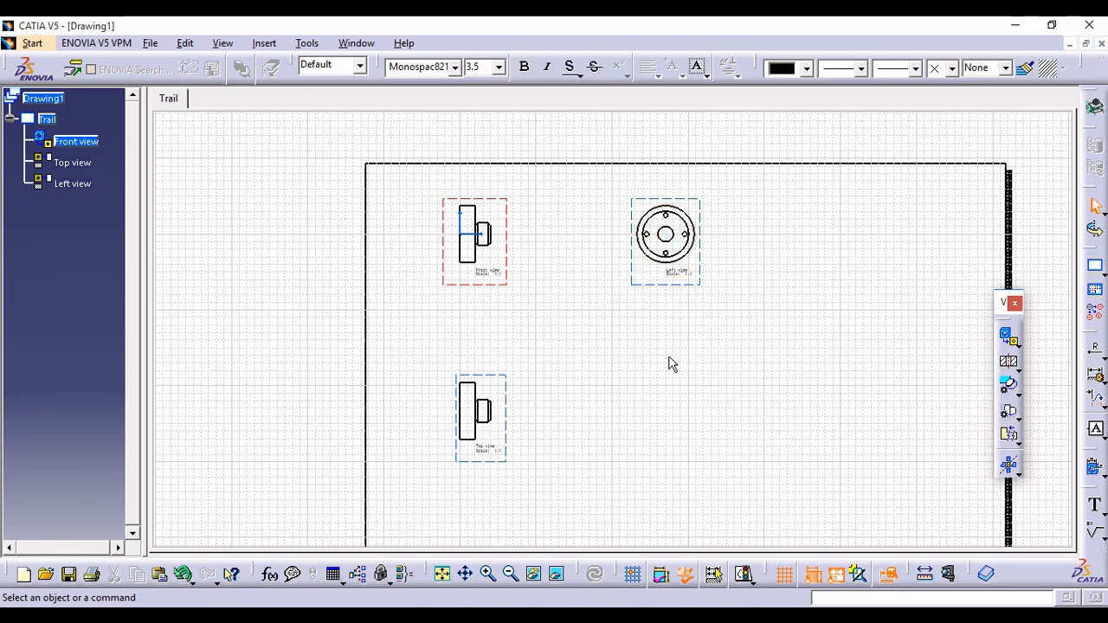
{"action": "mouse_move", "coordinate": [667, 363]}
{"action": "middle_mouse_down"}
{"action": "mouse_move", "coordinate": [623, 302]}
{"action": "mouse_move", "coordinate": [629, 338]}
{"action": "mouse_move", "coordinate": [563, 272]}
{"action": "middle_mouse_up"}
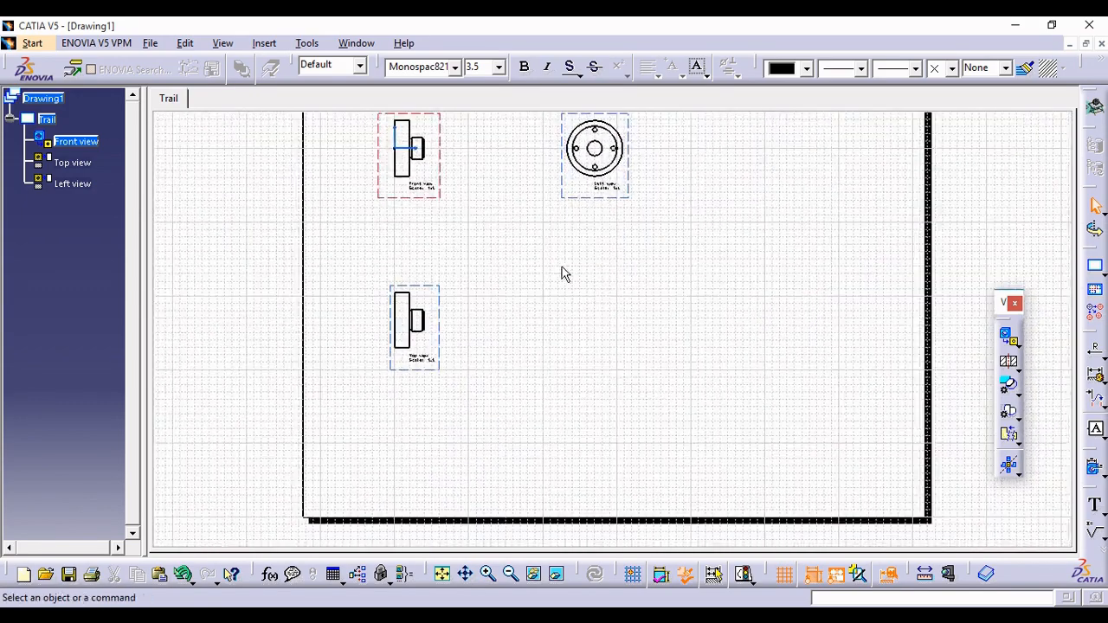
{"action": "mouse_move", "coordinate": [685, 302]}
{"action": "middle_mouse_down"}
{"action": "mouse_move", "coordinate": [688, 320]}
{"action": "mouse_move", "coordinate": [669, 328]}
{"action": "middle_mouse_up"}
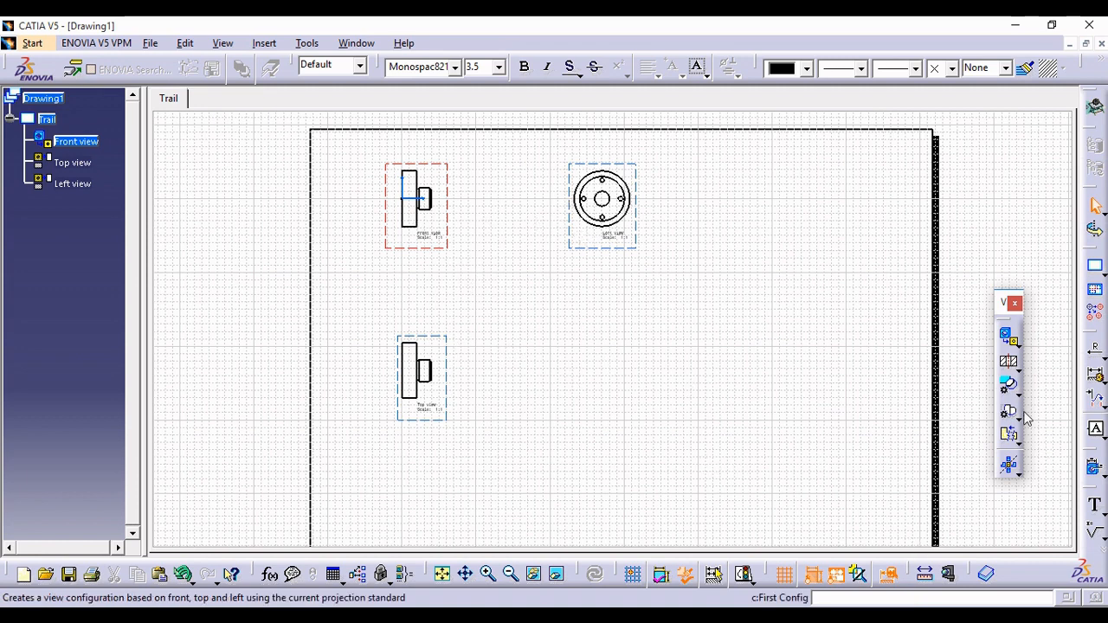
Step: Set the Trail sheet's scale to 3:1
{"action": "right_click", "coordinate": [47, 121]}
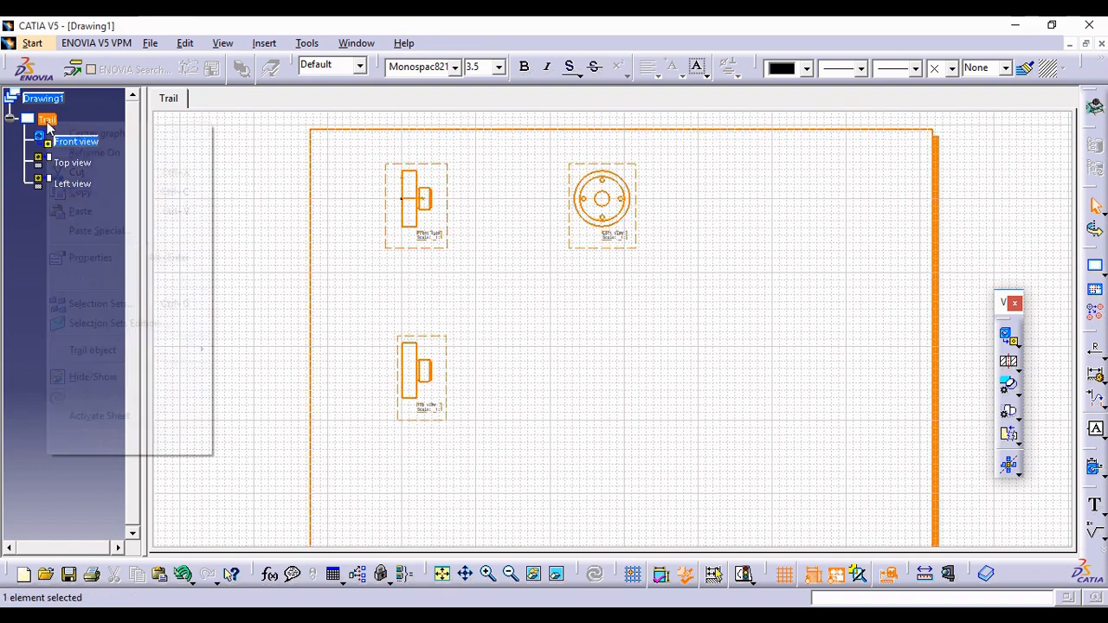
{"action": "left_click", "coordinate": [85, 257]}
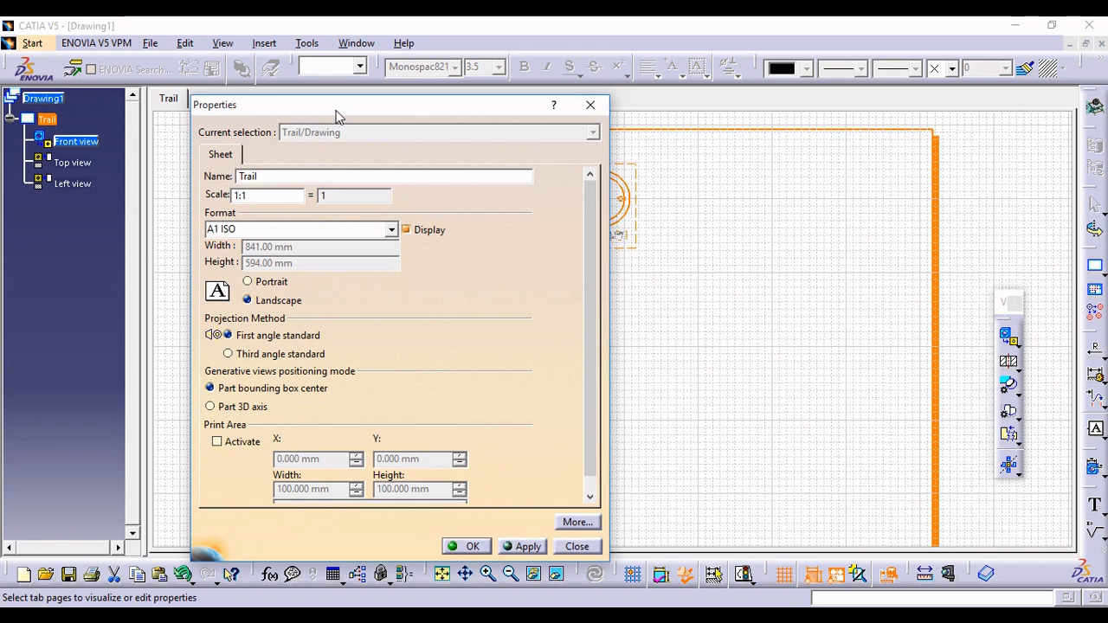
{"action": "left_click_drag", "start_coordinate": [339, 111], "coordinate": [761, 118]}
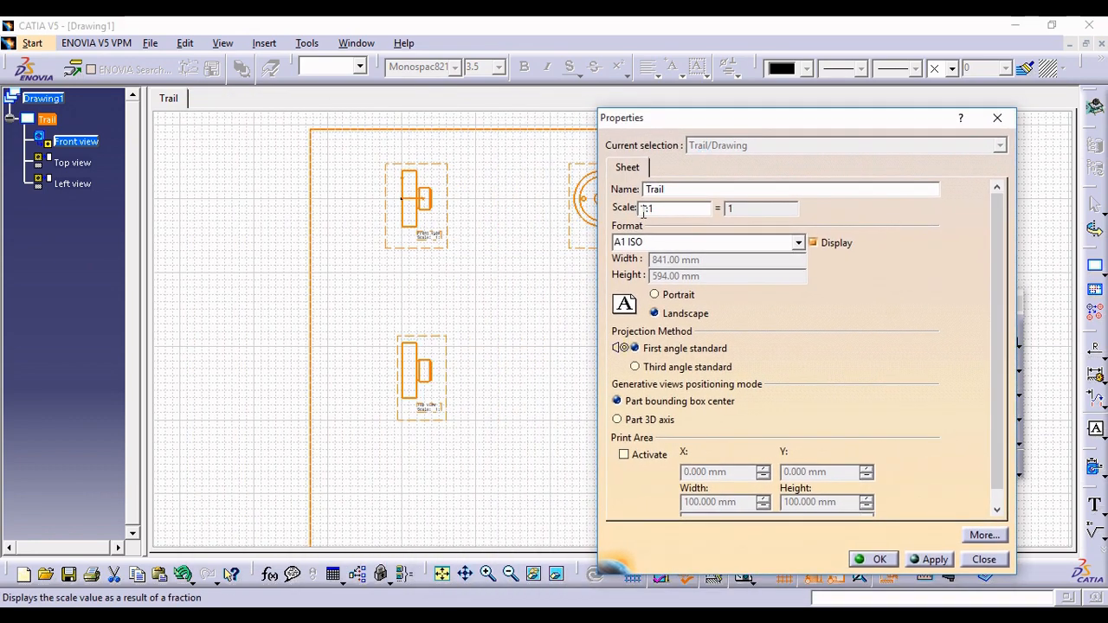
{"action": "double_click", "coordinate": [645, 209]}
{"action": "left_click", "coordinate": [927, 560]}
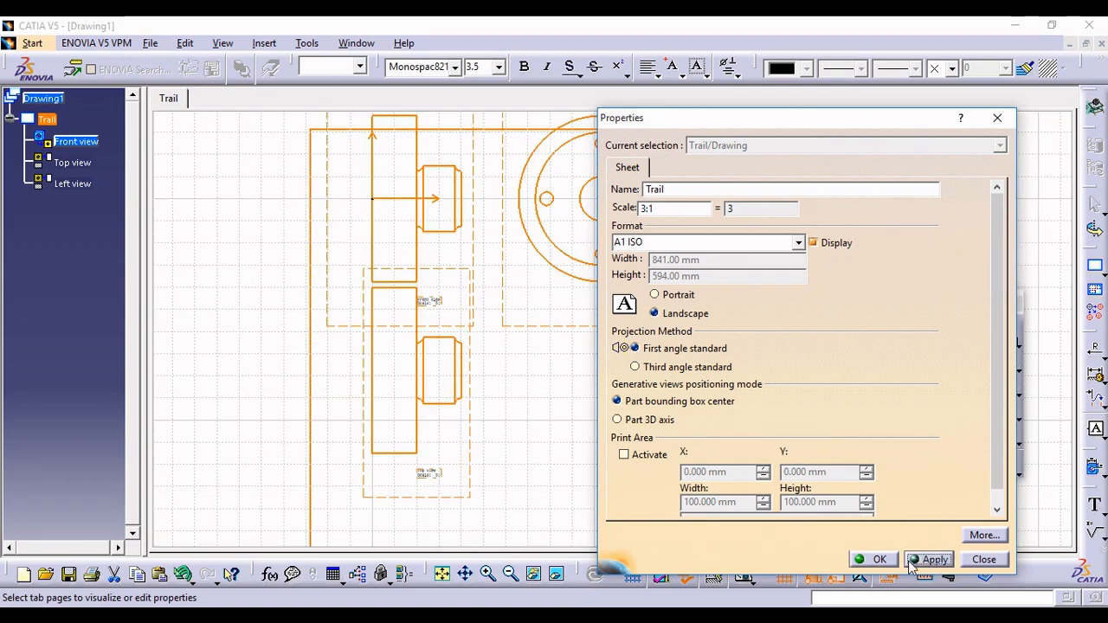
{"action": "left_click", "coordinate": [881, 560]}
{"action": "left_click", "coordinate": [727, 386]}
Step: Spread the top and left views farther from the front view and shift the view set down onto the sheet
{"action": "middle_click_drag", "start_coordinate": [717, 355], "coordinate": [710, 380]}
{"action": "left_click_drag", "start_coordinate": [519, 381], "coordinate": [518, 433]}
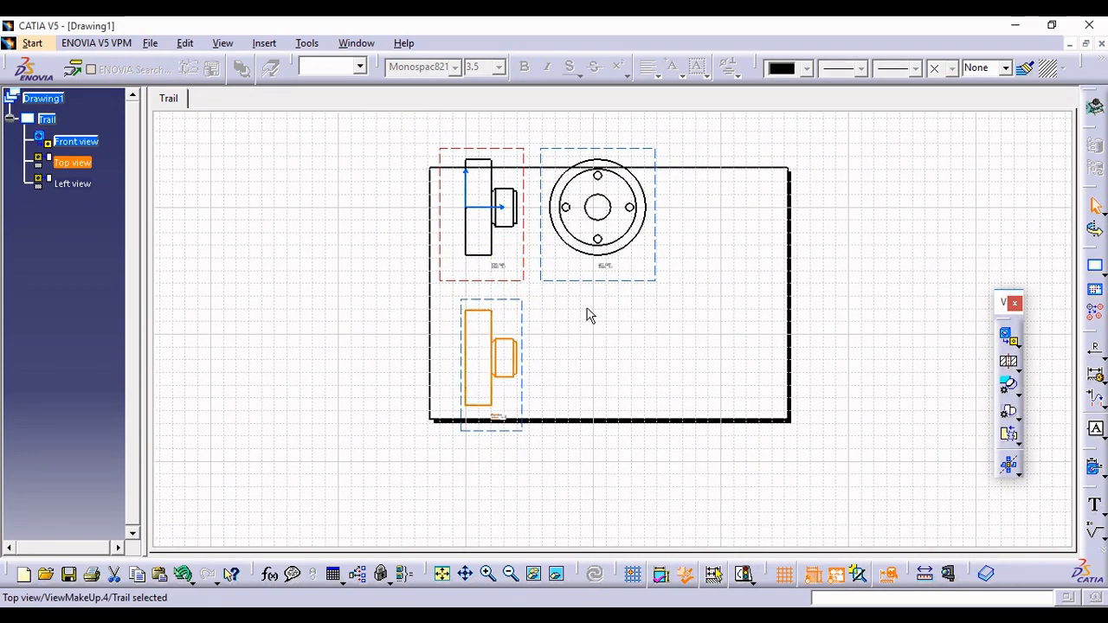
{"action": "left_click_drag", "start_coordinate": [606, 284], "coordinate": [710, 313]}
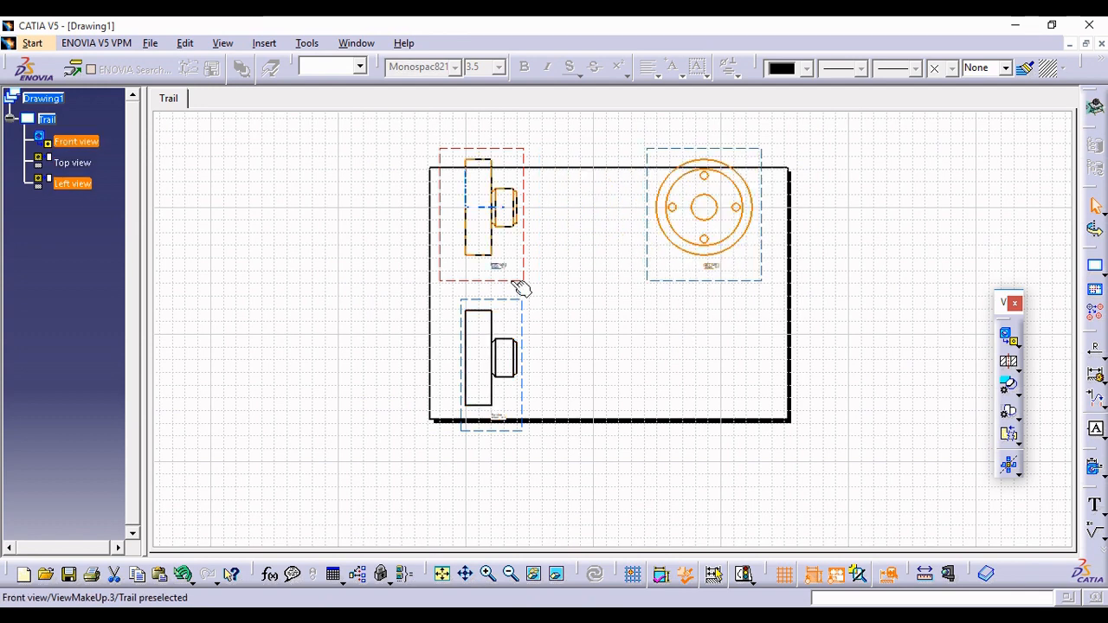
{"action": "left_click_drag", "start_coordinate": [512, 282], "coordinate": [514, 295]}
{"action": "left_click_drag", "start_coordinate": [512, 444], "coordinate": [513, 461]}
{"action": "left_click", "coordinate": [512, 314]}
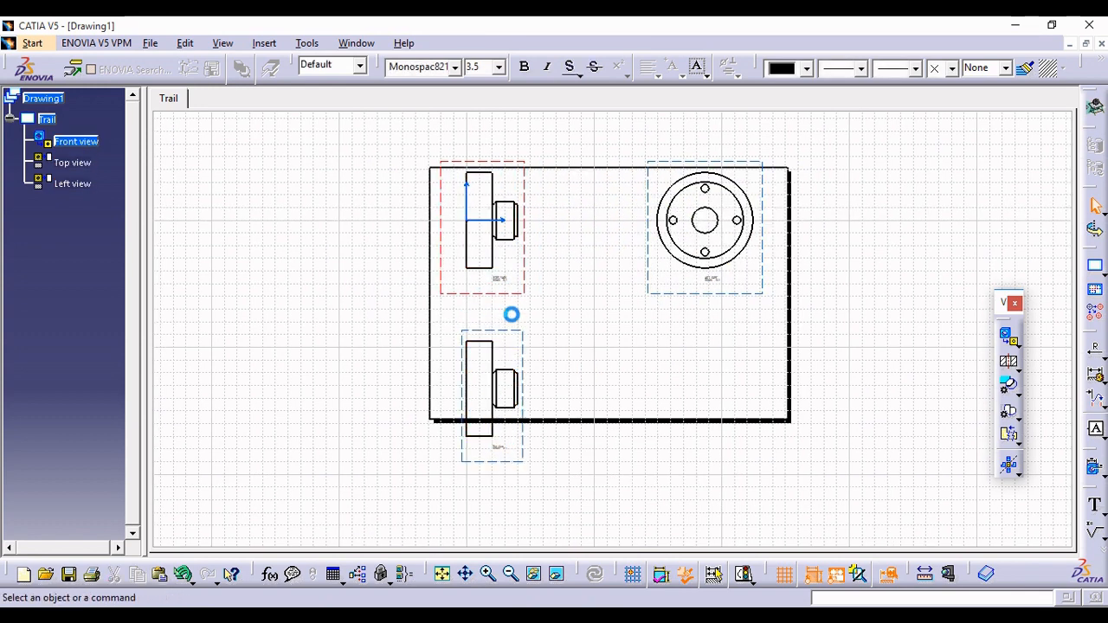
{"action": "left_click_drag", "start_coordinate": [506, 294], "coordinate": [507, 315]}
{"action": "left_click", "coordinate": [602, 320]}
Step: Delete the top view and move the left view closer to the front view
{"action": "mouse_move", "coordinate": [605, 329]}
{"action": "middle_mouse_down"}
{"action": "mouse_move", "coordinate": [549, 319]}
{"action": "mouse_move", "coordinate": [559, 305]}
{"action": "middle_mouse_up"}
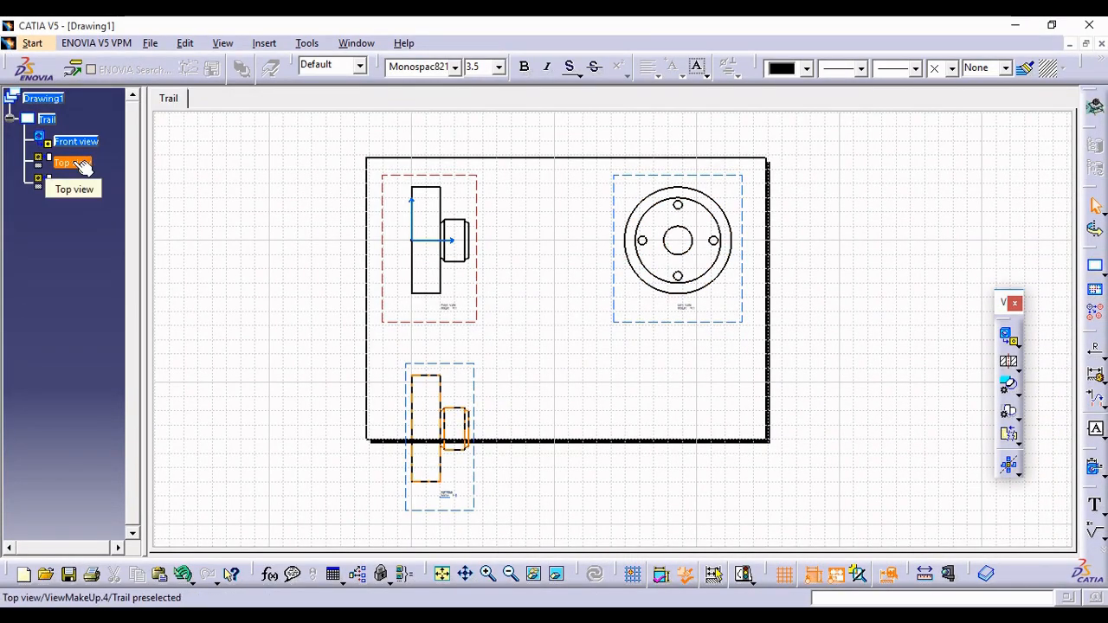
{"action": "right_click", "coordinate": [76, 166]}
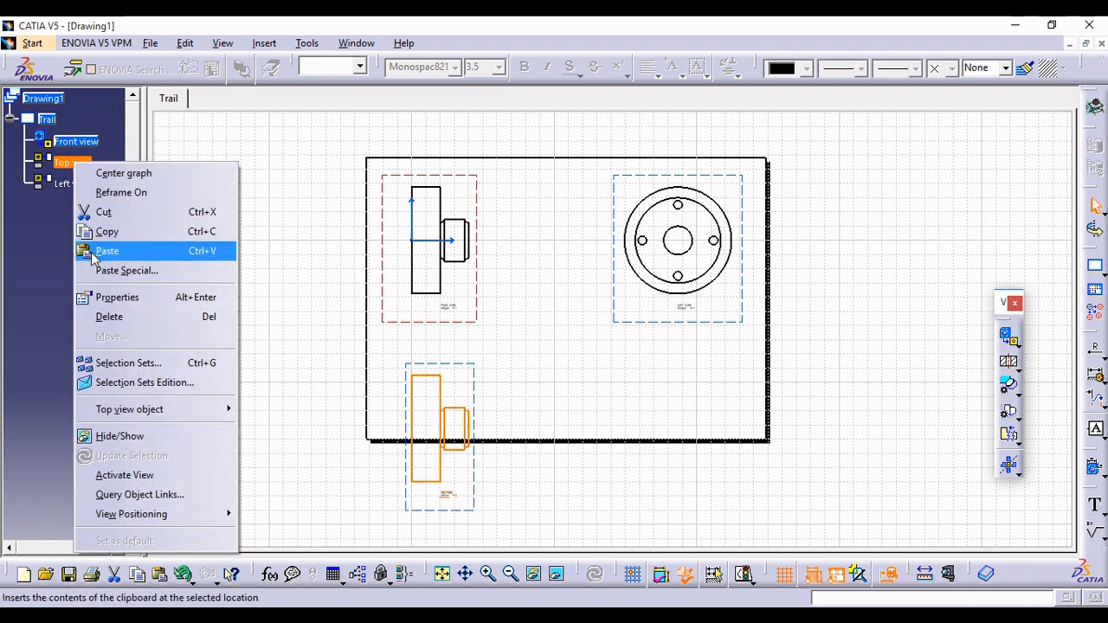
{"action": "left_click", "coordinate": [109, 317]}
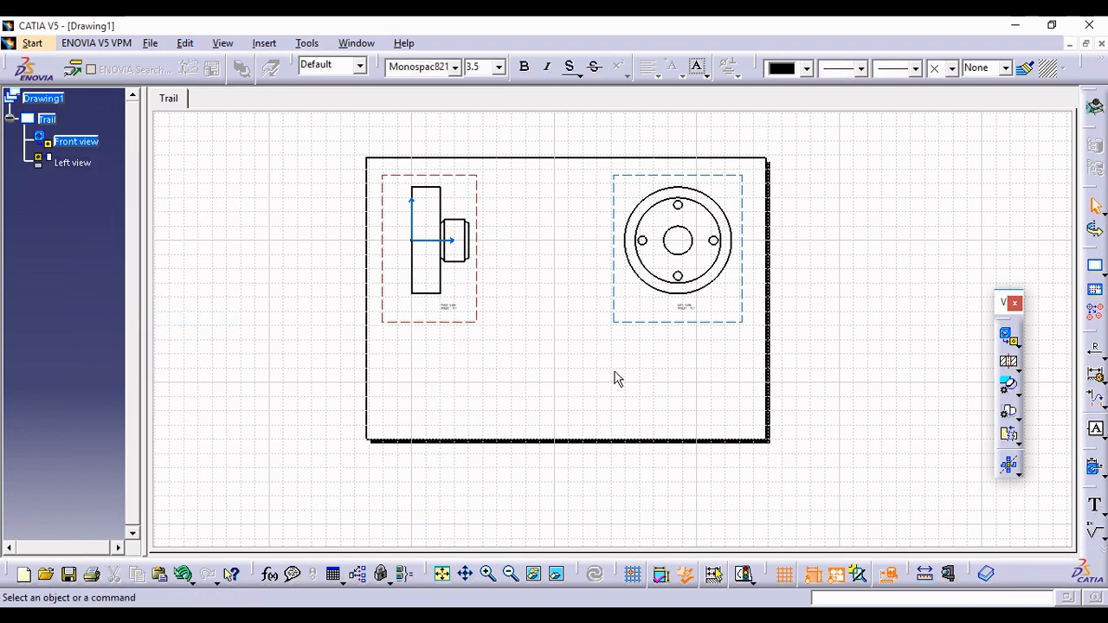
{"action": "mouse_move", "coordinate": [583, 351]}
{"action": "middle_mouse_down"}
{"action": "mouse_move", "coordinate": [623, 377]}
{"action": "mouse_move", "coordinate": [624, 351]}
{"action": "middle_mouse_up"}
{"action": "mouse_move", "coordinate": [549, 351]}
{"action": "middle_mouse_down"}
{"action": "mouse_move", "coordinate": [635, 368]}
{"action": "mouse_move", "coordinate": [636, 338]}
{"action": "mouse_move", "coordinate": [583, 341]}
{"action": "middle_mouse_up"}
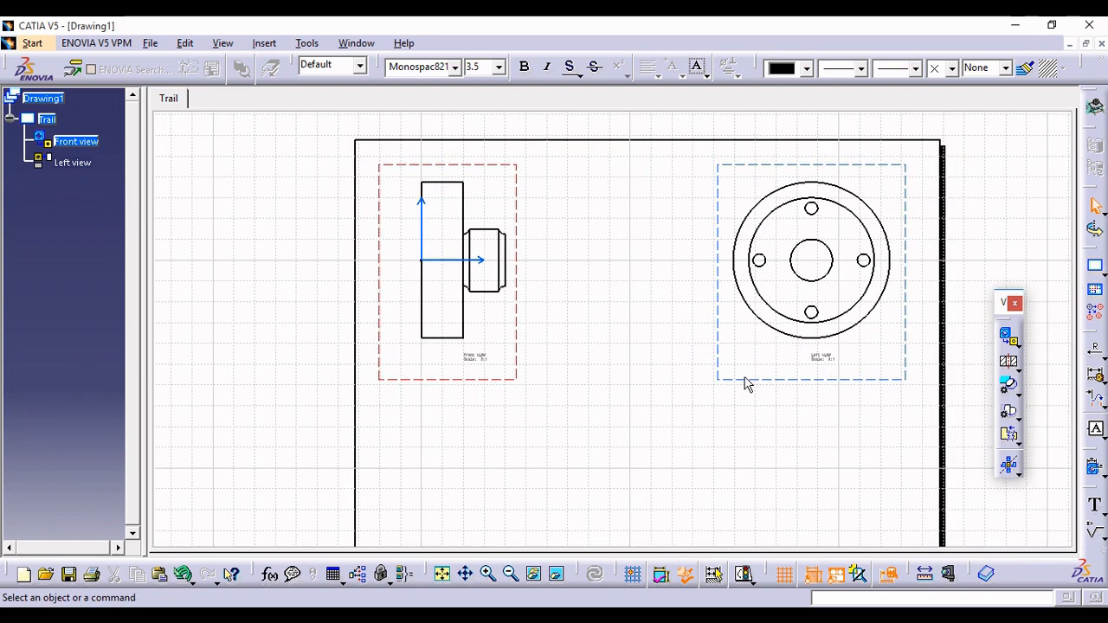
{"action": "left_click_drag", "start_coordinate": [739, 378], "coordinate": [655, 387]}
{"action": "left_click", "coordinate": [656, 411]}
Step: Lower the captions beneath the front and left views and shift both views farther right on the sheet
{"action": "middle_click_drag", "start_coordinate": [570, 396], "coordinate": [616, 382]}
{"action": "left_click_drag", "start_coordinate": [522, 353], "coordinate": [498, 383]}
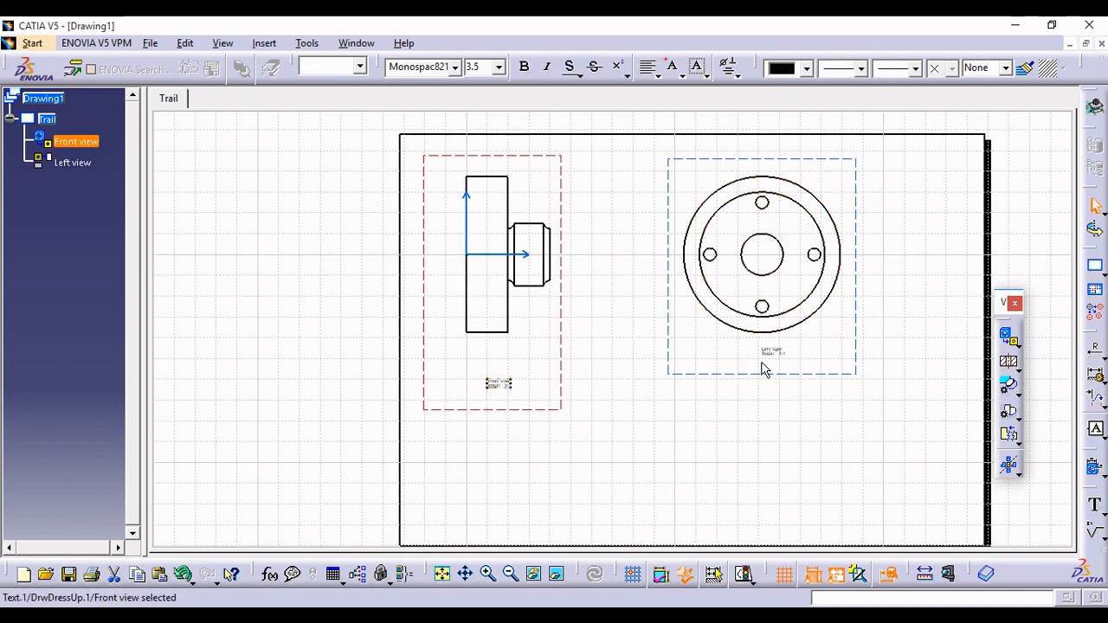
{"action": "left_click_drag", "start_coordinate": [763, 368], "coordinate": [747, 410]}
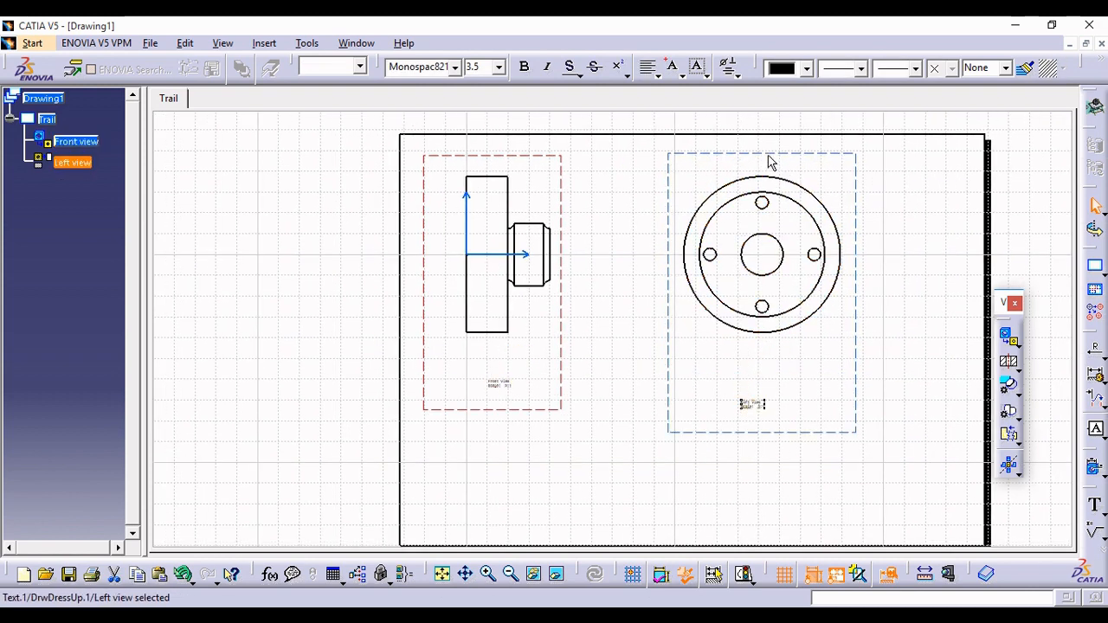
{"action": "left_click_drag", "start_coordinate": [767, 153], "coordinate": [838, 153]}
{"action": "left_click_drag", "start_coordinate": [553, 154], "coordinate": [599, 149]}
{"action": "middle_click_drag", "start_coordinate": [663, 230], "coordinate": [603, 249]}
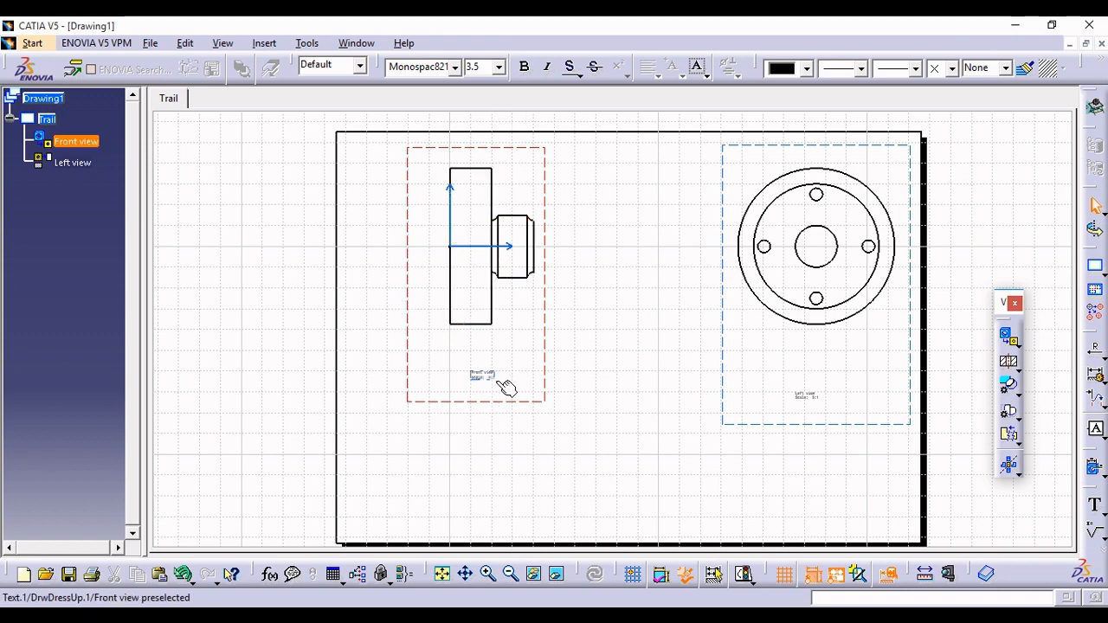
Step: Display hidden lines, center lines and axes in the front view through its properties
{"action": "right_click", "coordinate": [82, 145]}
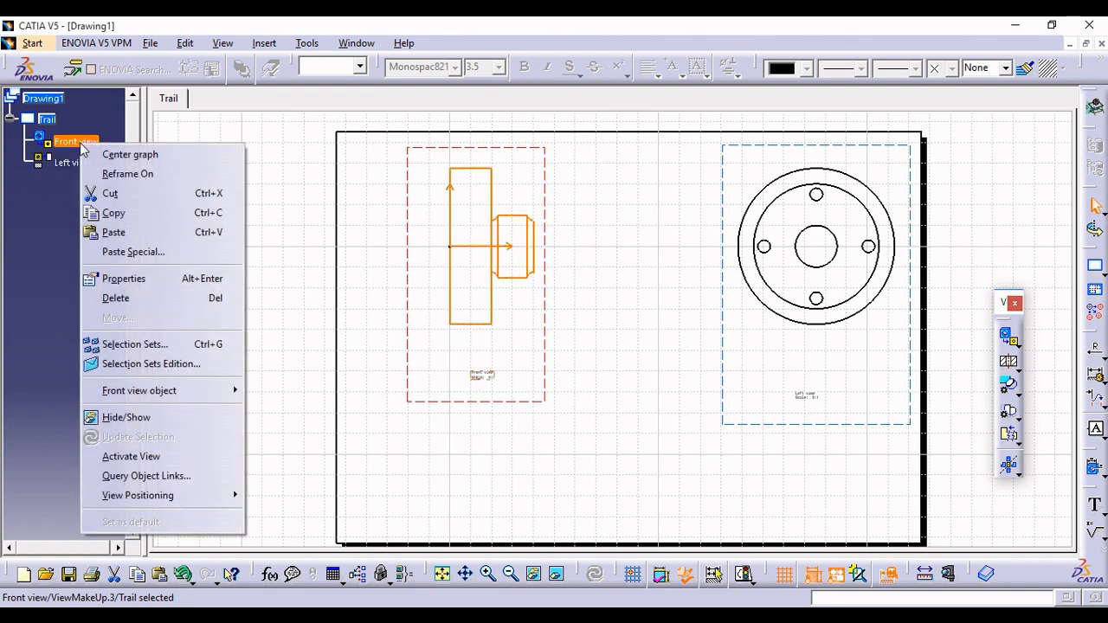
{"action": "left_click", "coordinate": [124, 279]}
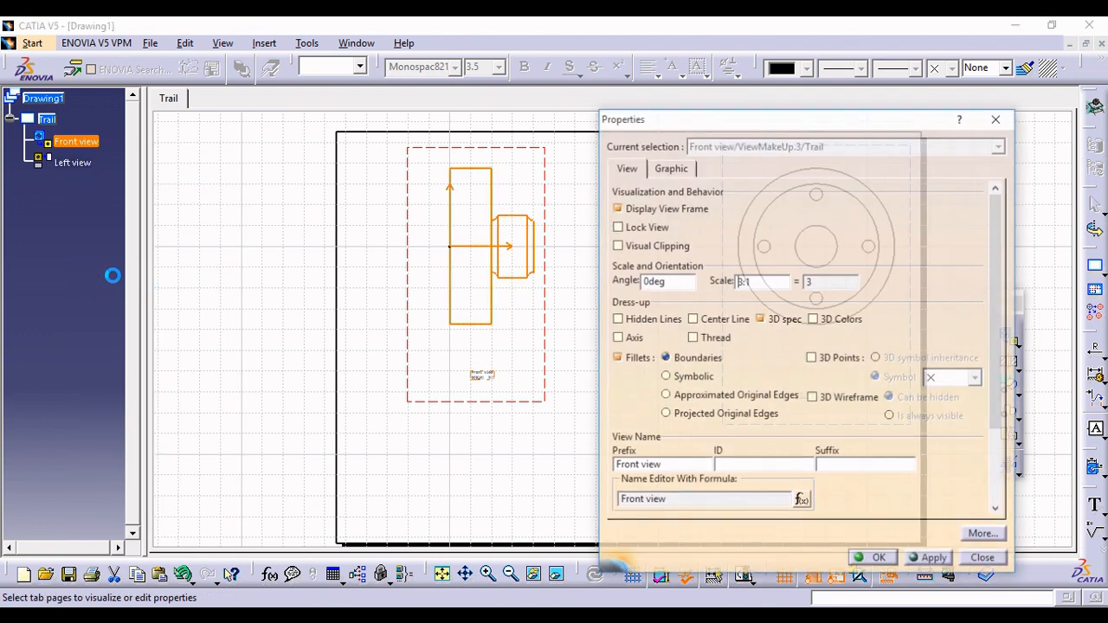
{"action": "left_click", "coordinate": [645, 321]}
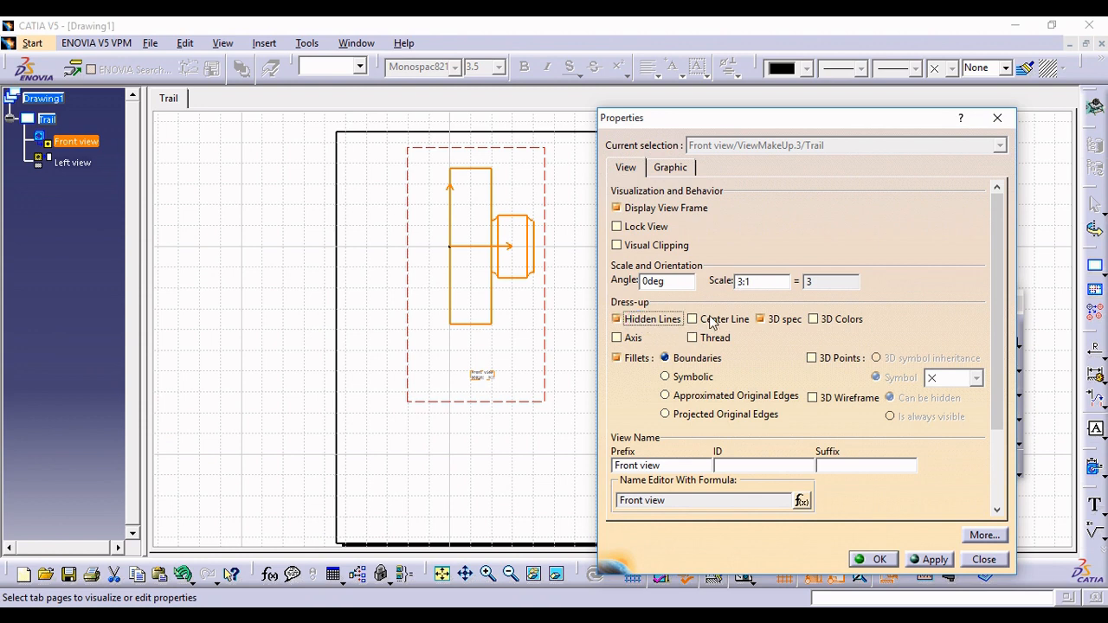
{"action": "left_click", "coordinate": [712, 320]}
{"action": "left_click", "coordinate": [635, 343]}
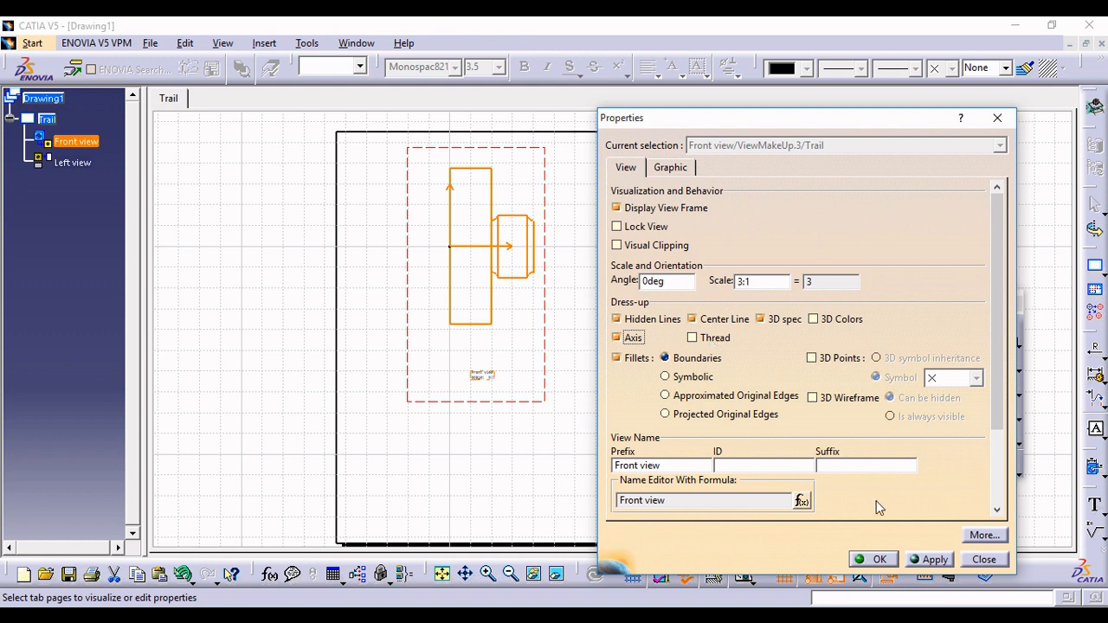
{"action": "left_click", "coordinate": [930, 561]}
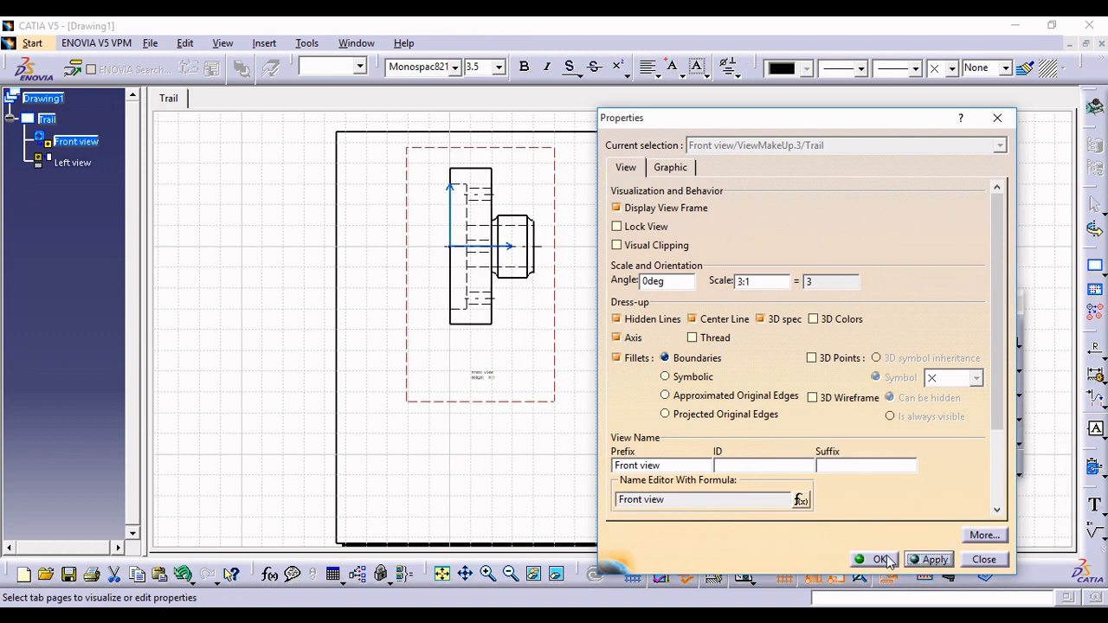
{"action": "left_click", "coordinate": [888, 560]}
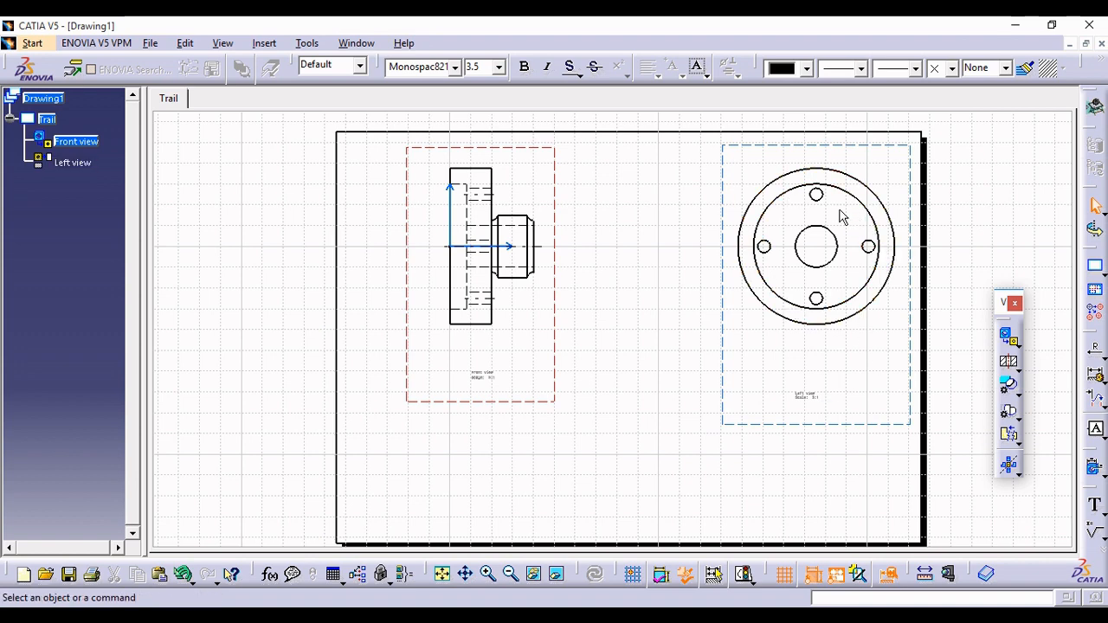
Step: Display hidden lines, center lines and axes in the left view through its properties
{"action": "left_click", "coordinate": [82, 163]}
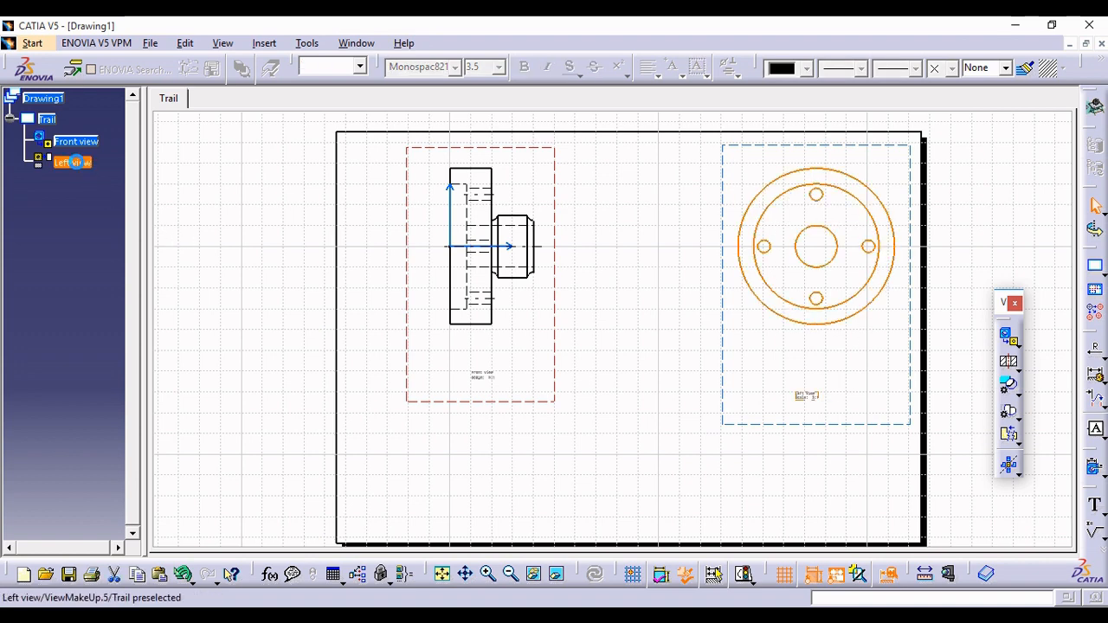
{"action": "right_click", "coordinate": [80, 164]}
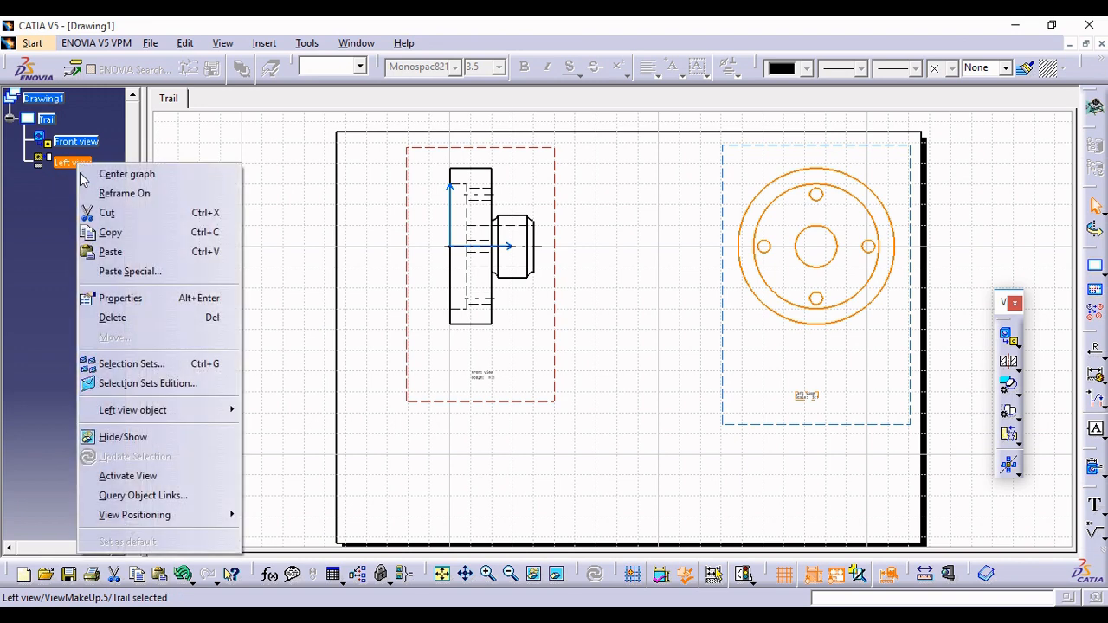
{"action": "left_click", "coordinate": [117, 297]}
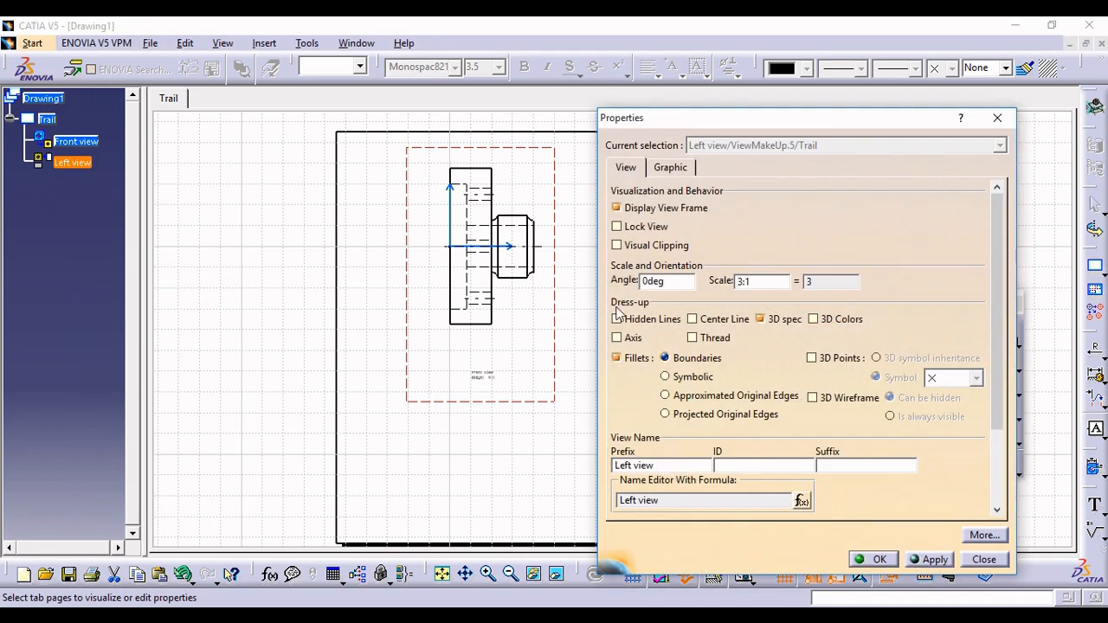
{"action": "left_click", "coordinate": [641, 320]}
{"action": "left_click", "coordinate": [701, 319]}
{"action": "left_click", "coordinate": [627, 337]}
{"action": "left_click", "coordinate": [932, 560]}
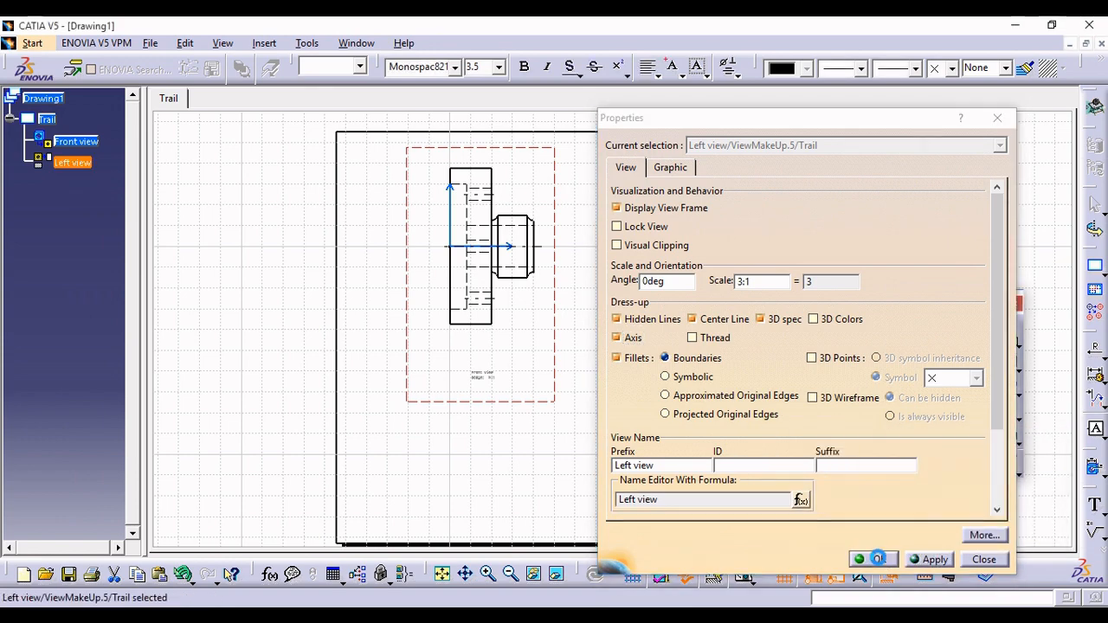
{"action": "left_click", "coordinate": [874, 559]}
Step: Move the left view closer to the front view and place the front caption level with the left caption
{"action": "left_click_drag", "start_coordinate": [692, 358], "coordinate": [625, 357]}
{"action": "left_click", "coordinate": [619, 445]}
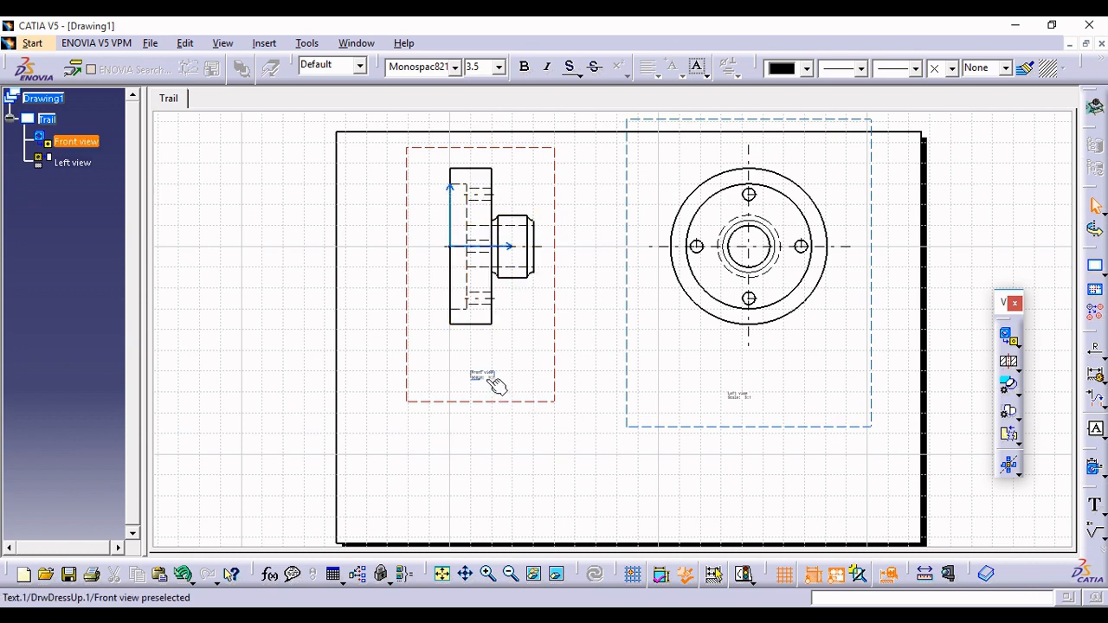
{"action": "left_click_drag", "start_coordinate": [494, 383], "coordinate": [470, 396]}
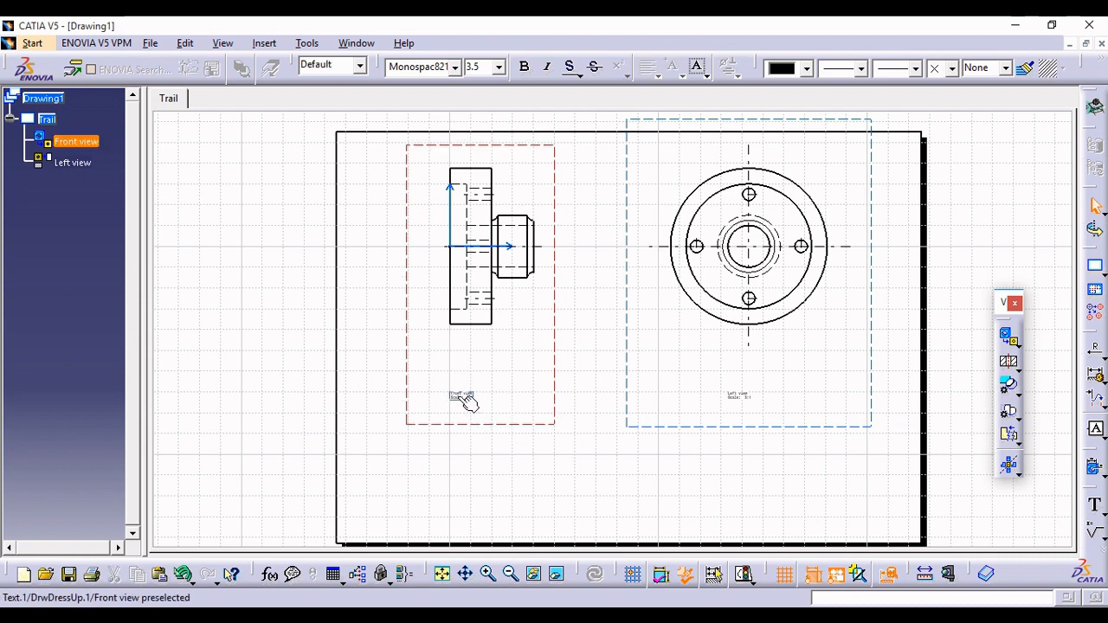
Step: Set the front view caption's text height to 10 mm
{"action": "double_click", "coordinate": [465, 399]}
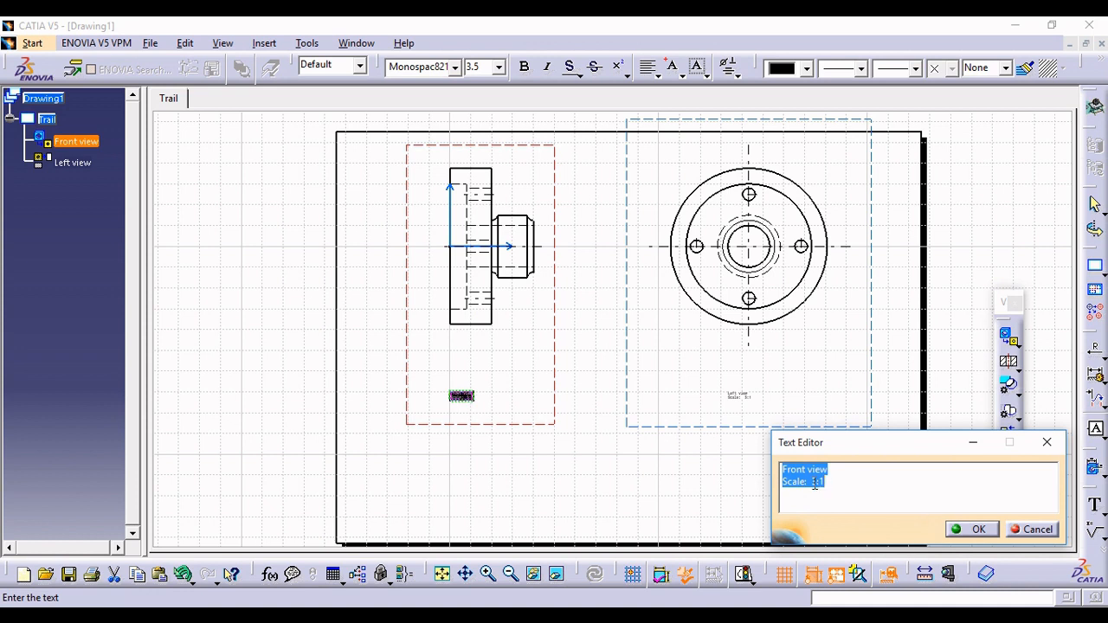
{"action": "left_click", "coordinate": [499, 68]}
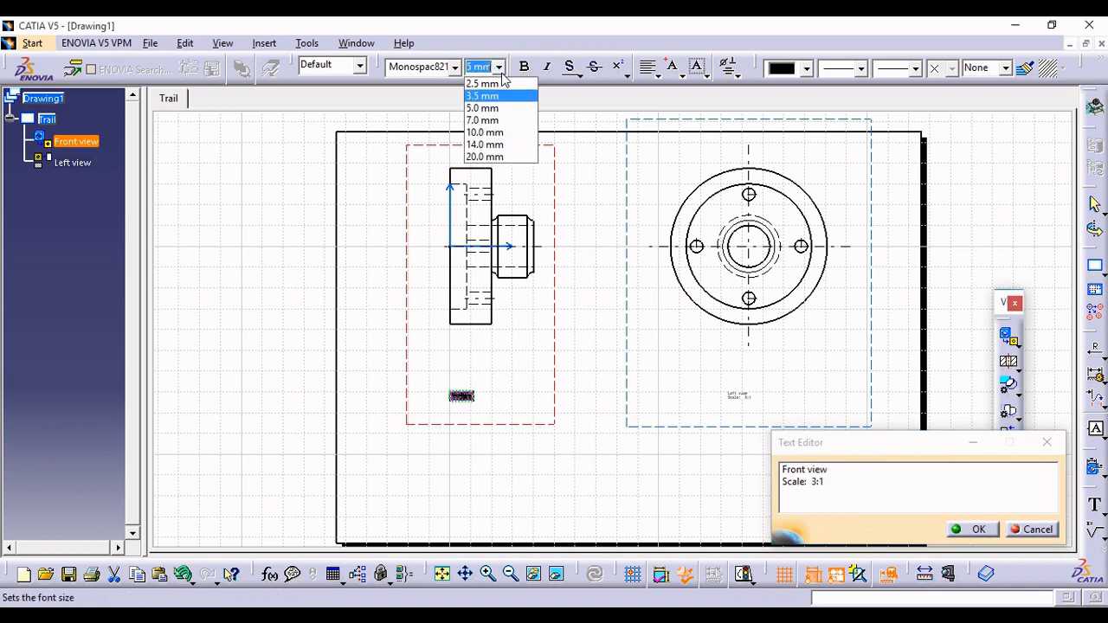
{"action": "left_click", "coordinate": [502, 133]}
{"action": "left_click", "coordinate": [972, 529]}
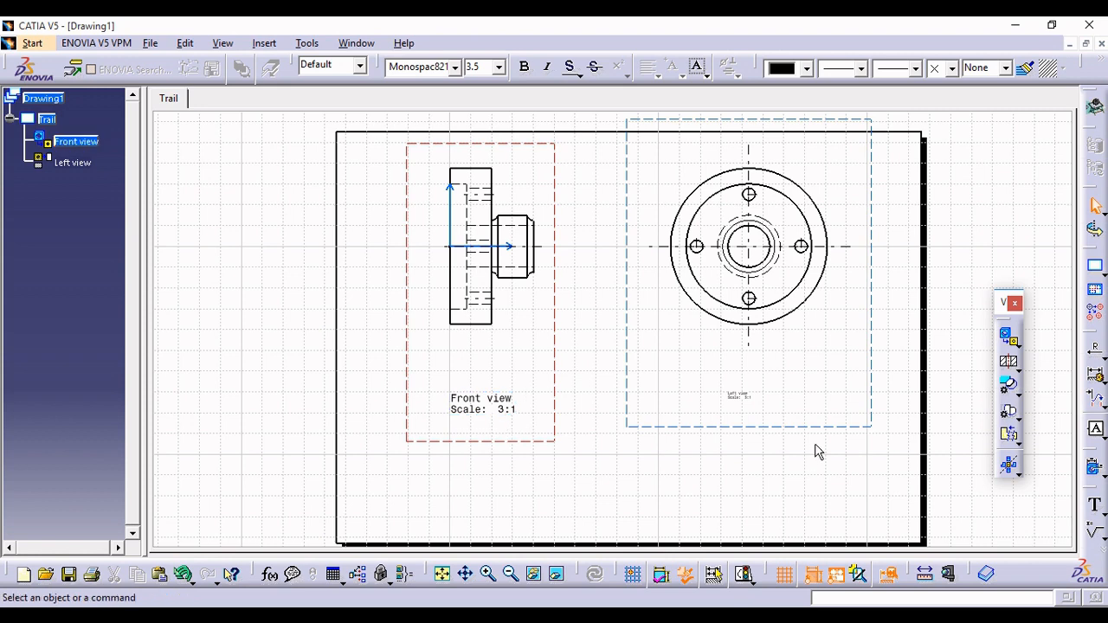
Step: Copy the front view caption's text format onto the left view caption
{"action": "left_click", "coordinate": [750, 397]}
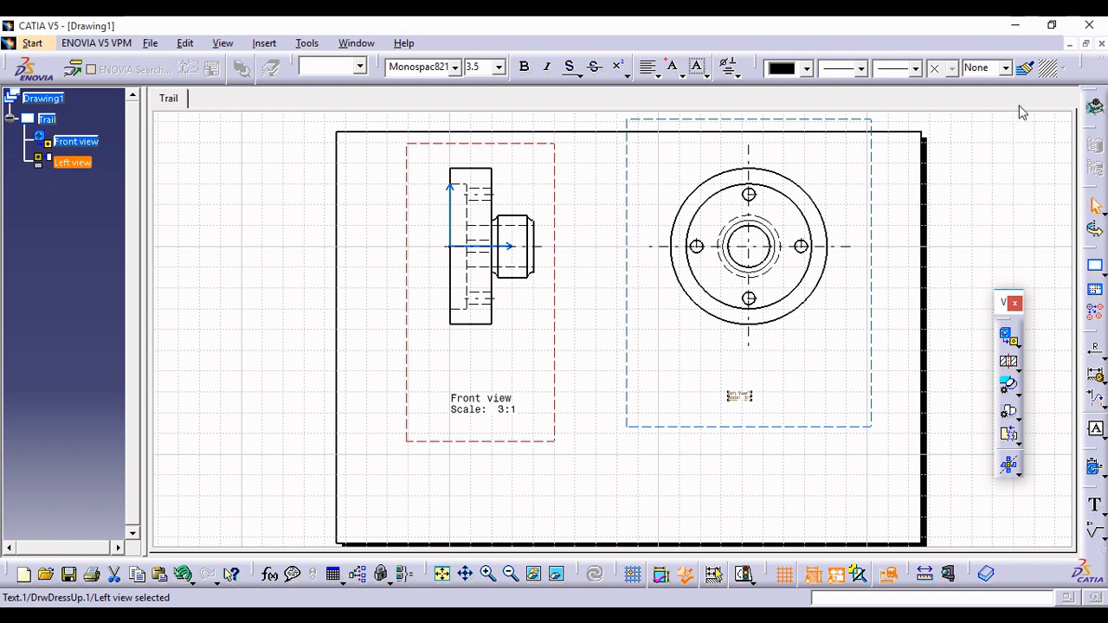
{"action": "left_click", "coordinate": [1026, 67]}
{"action": "left_click", "coordinate": [497, 399]}
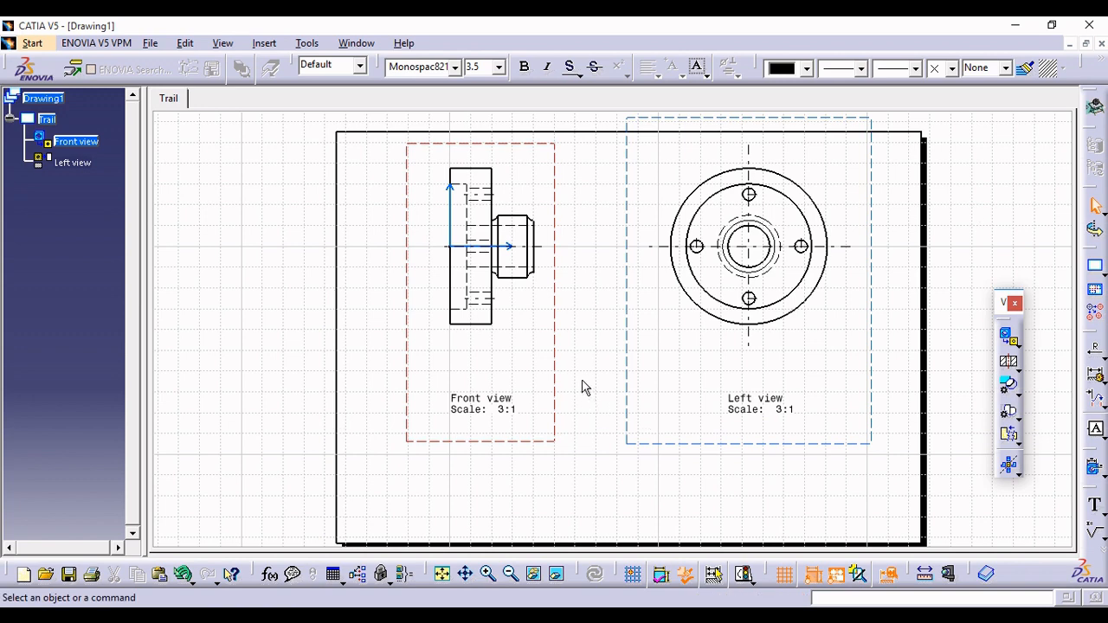
Step: Check the required dimensions in the reference drawing in Photos and return to the CATIA drawing
{"action": "mouse_move", "coordinate": [583, 387]}
{"action": "middle_mouse_down"}
{"action": "mouse_move", "coordinate": [594, 336]}
{"action": "mouse_move", "coordinate": [595, 357]}
{"action": "middle_mouse_up"}
{"action": "key", "text": "alt+Tab"}
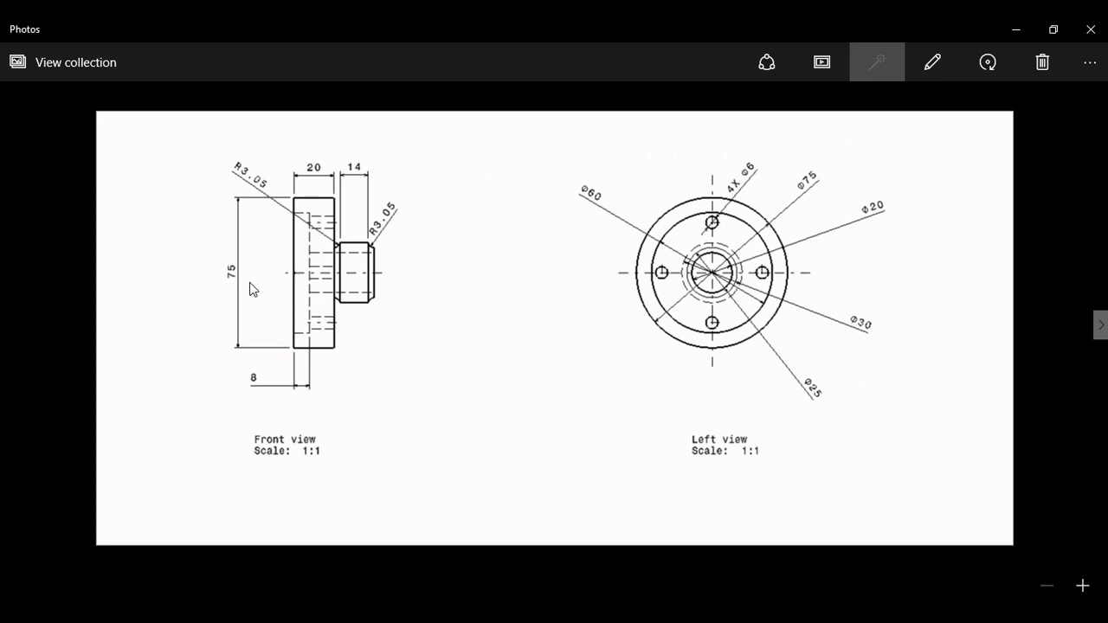
{"action": "key", "text": "alt+Tab"}
Step: Dock the floating view tools, float the dimensioning tools beside the sheet, and expand their dimension commands
{"action": "left_click_drag", "start_coordinate": [1002, 305], "coordinate": [1092, 268]}
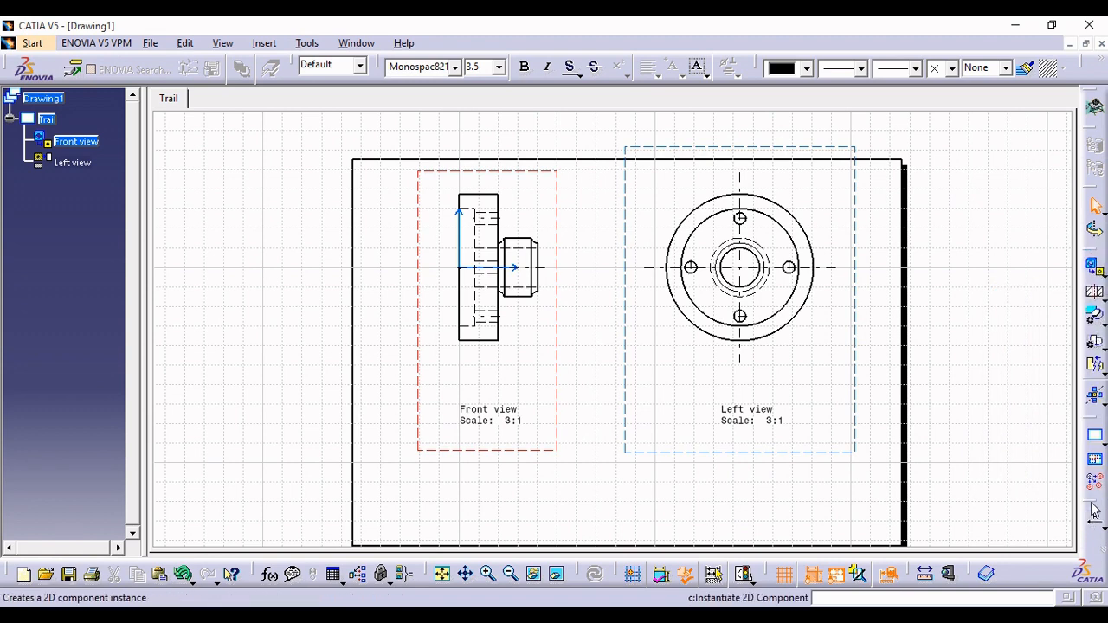
{"action": "left_click_drag", "start_coordinate": [1093, 484], "coordinate": [979, 276]}
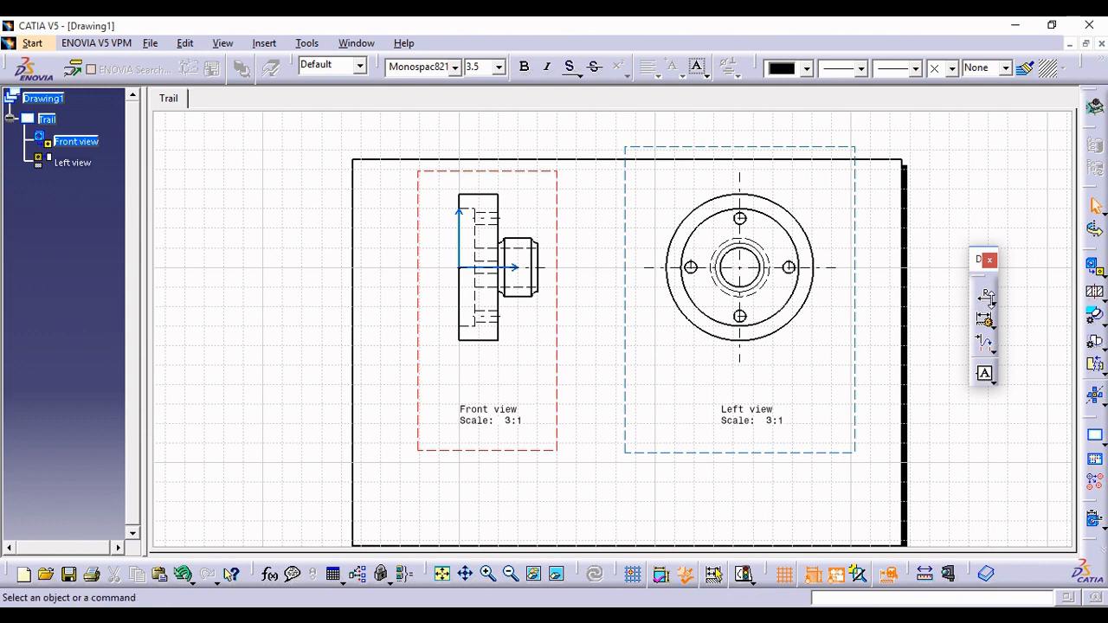
{"action": "left_click", "coordinate": [993, 303]}
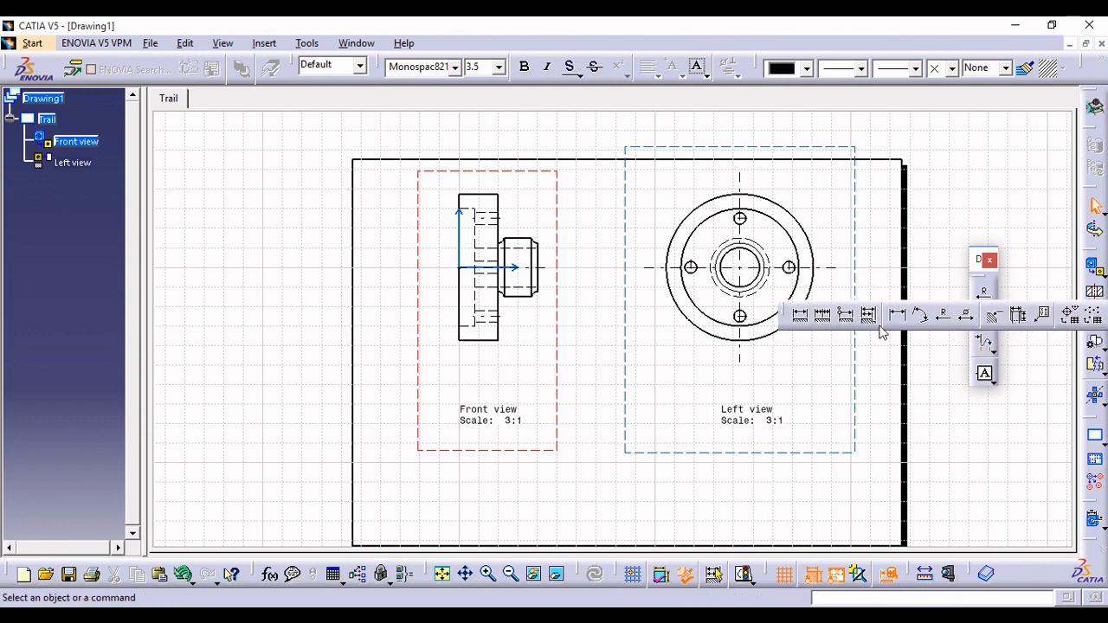
Step: Dimension the flange's overall height in the front view between its lower and upper edges, placed on the flat face's side
{"action": "left_click", "coordinate": [804, 320]}
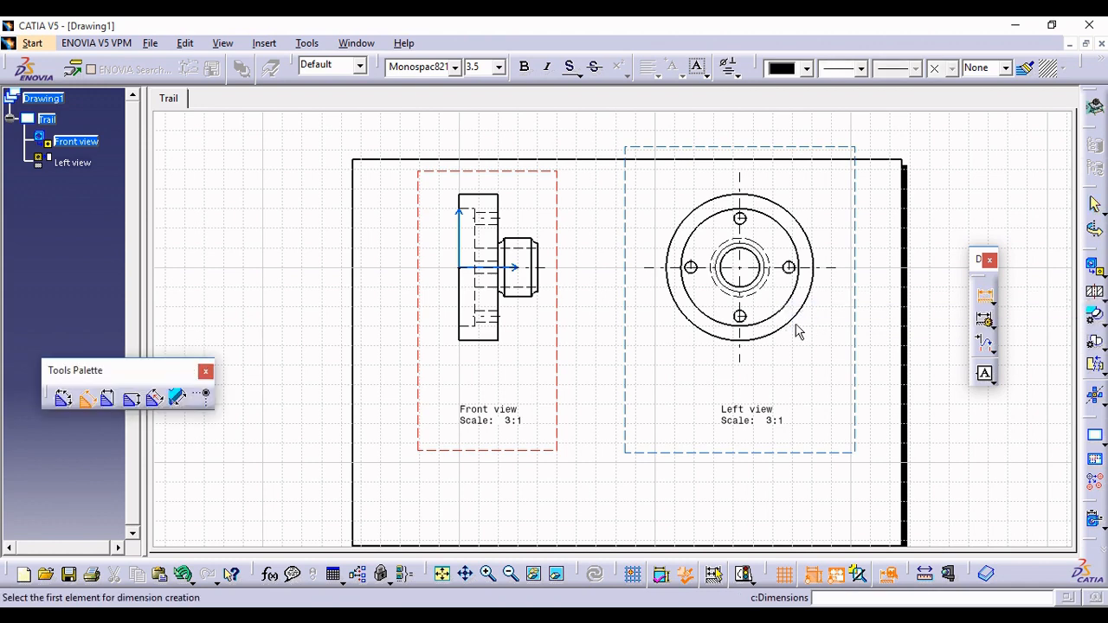
{"action": "left_click", "coordinate": [486, 349]}
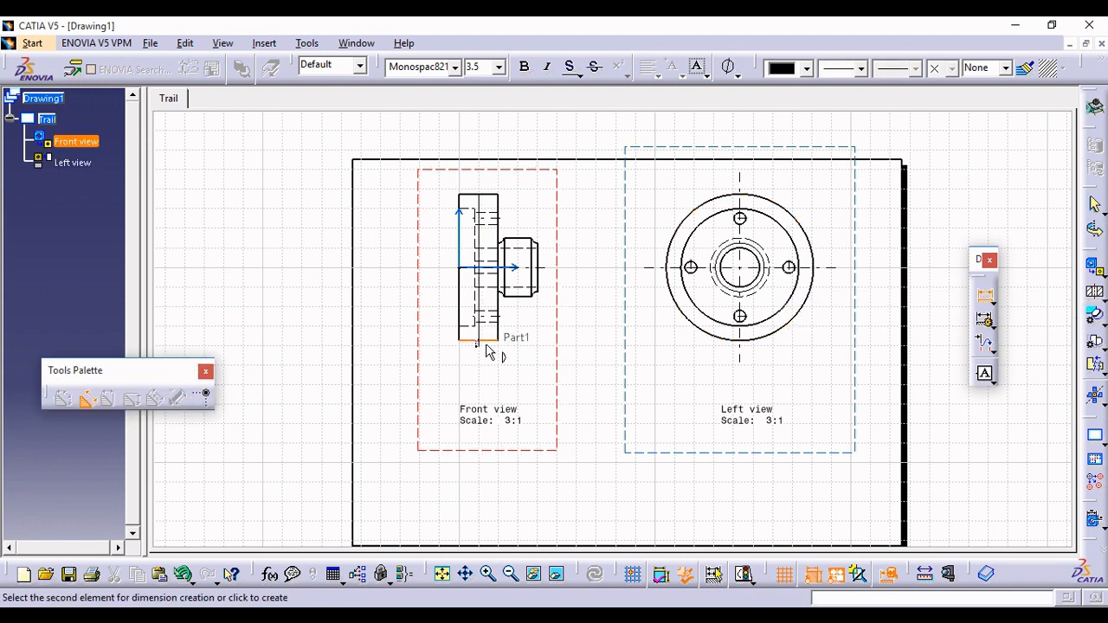
{"action": "left_click", "coordinate": [461, 206]}
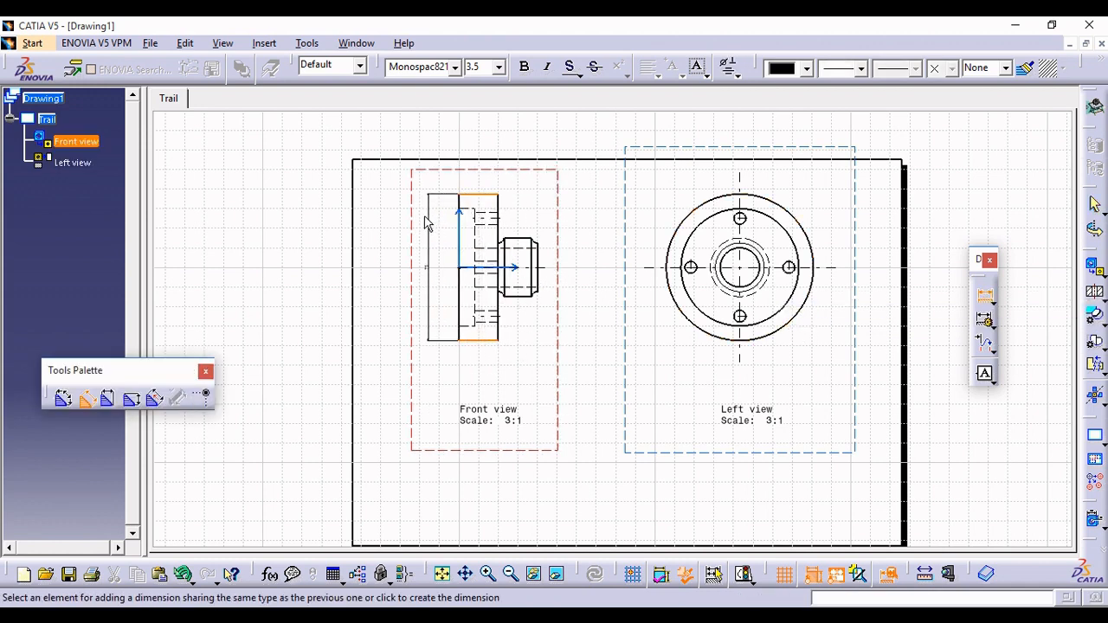
{"action": "left_click", "coordinate": [397, 239]}
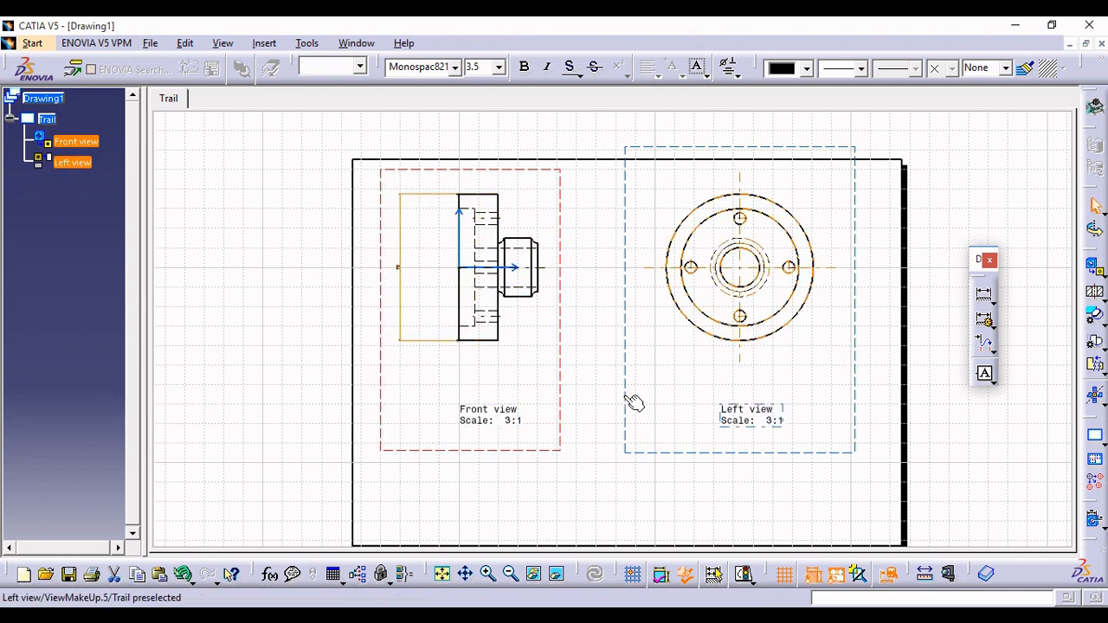
{"action": "left_click", "coordinate": [590, 396]}
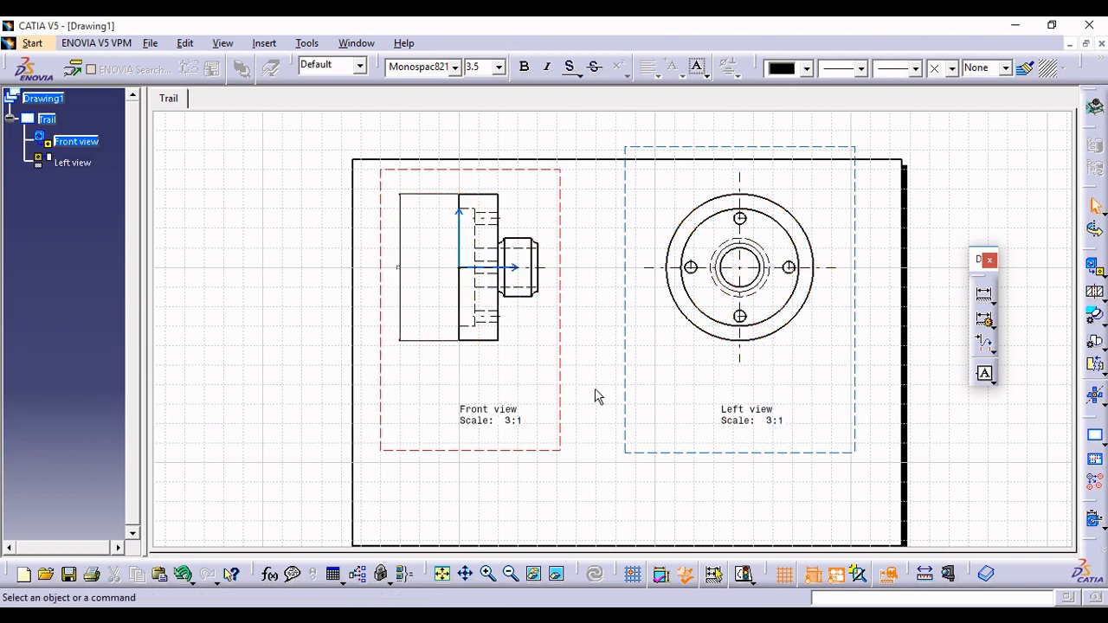
Step: Set the text height of the front view's overall height dimension to 14 mm
{"action": "left_click", "coordinate": [409, 279]}
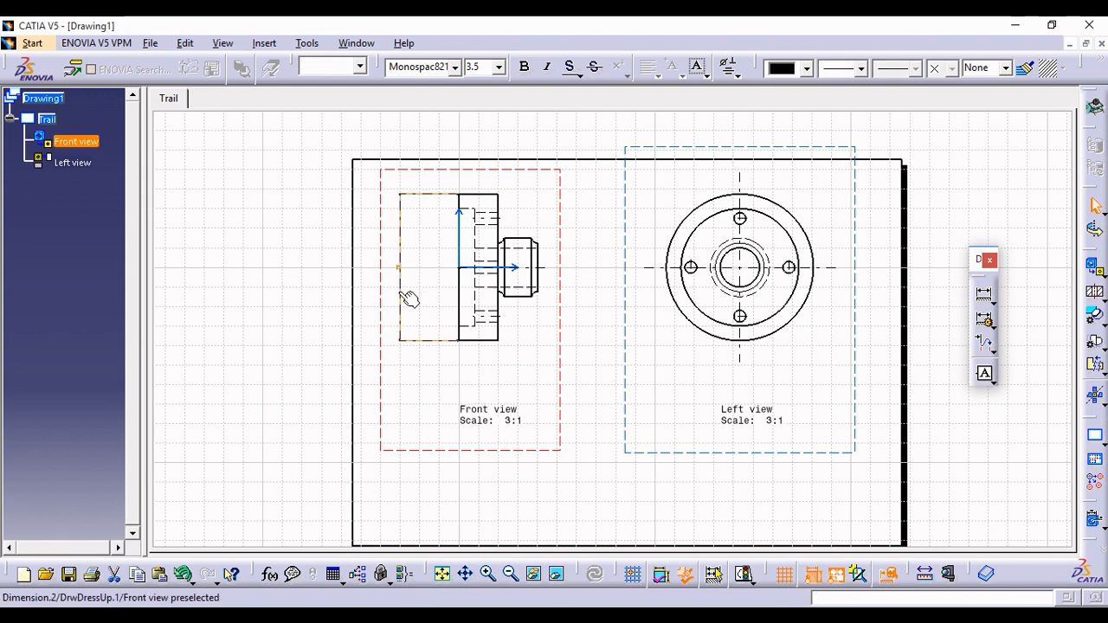
{"action": "left_click", "coordinate": [409, 291]}
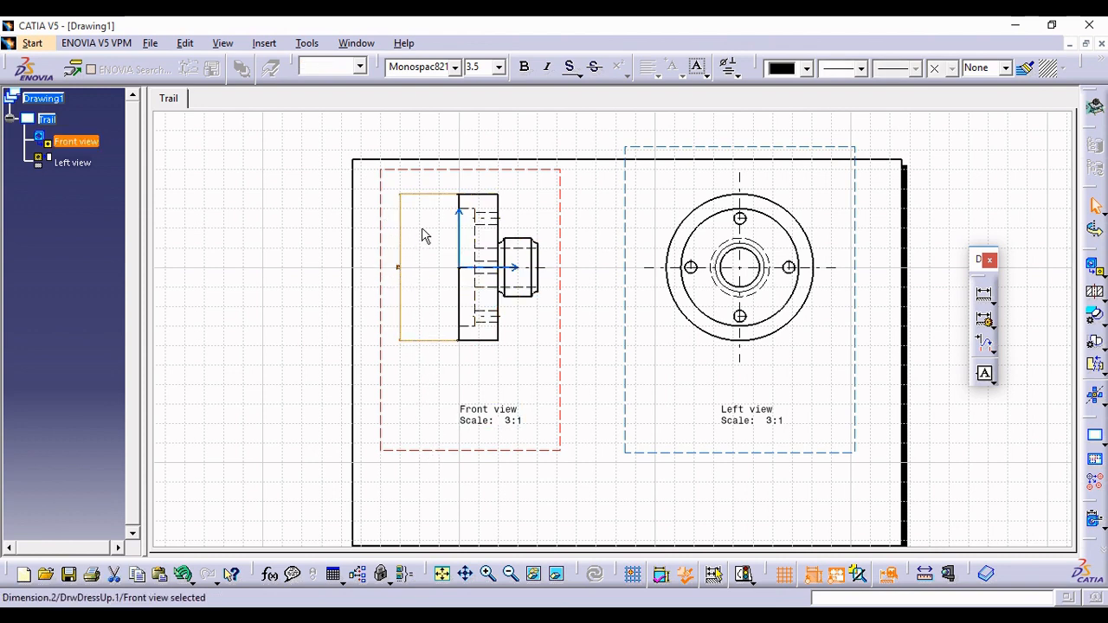
{"action": "left_click", "coordinate": [499, 66]}
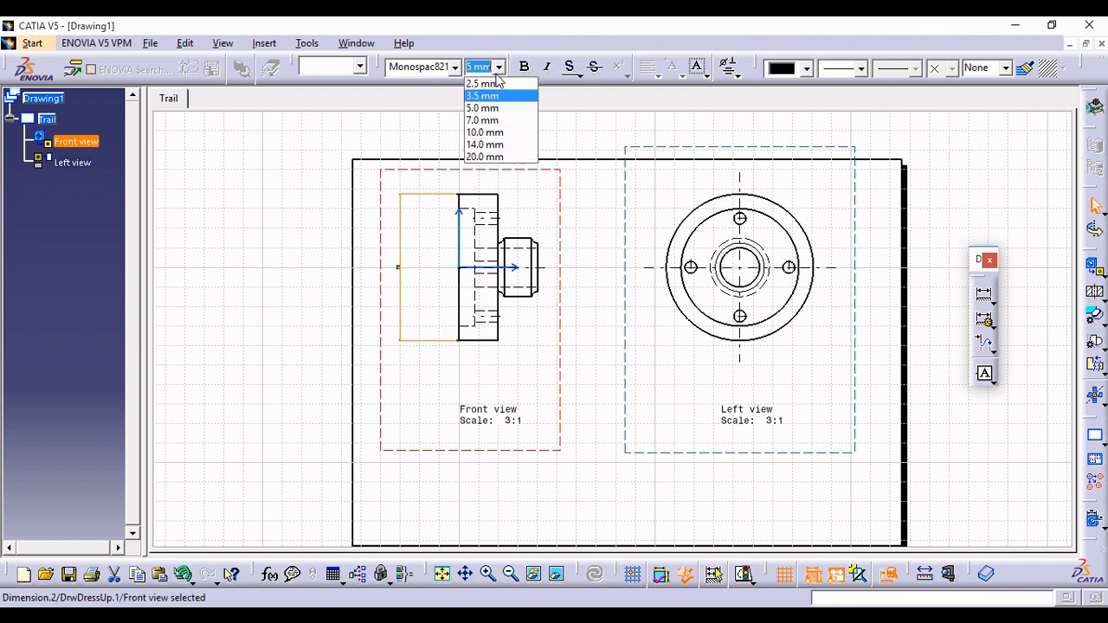
{"action": "left_click", "coordinate": [485, 133]}
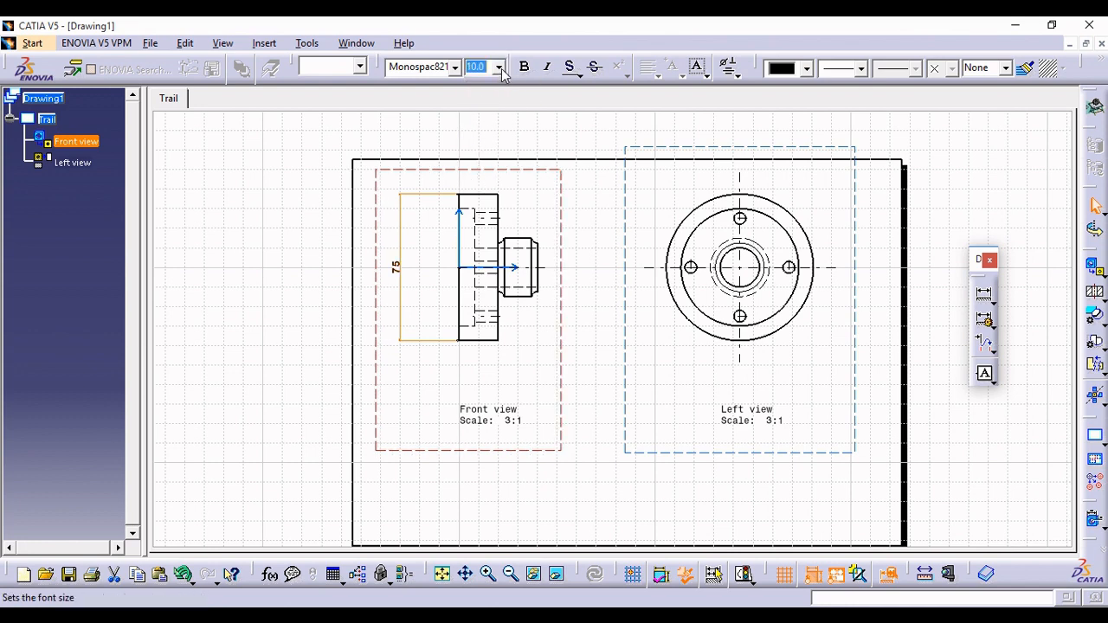
{"action": "left_click", "coordinate": [499, 68]}
{"action": "left_click", "coordinate": [485, 145]}
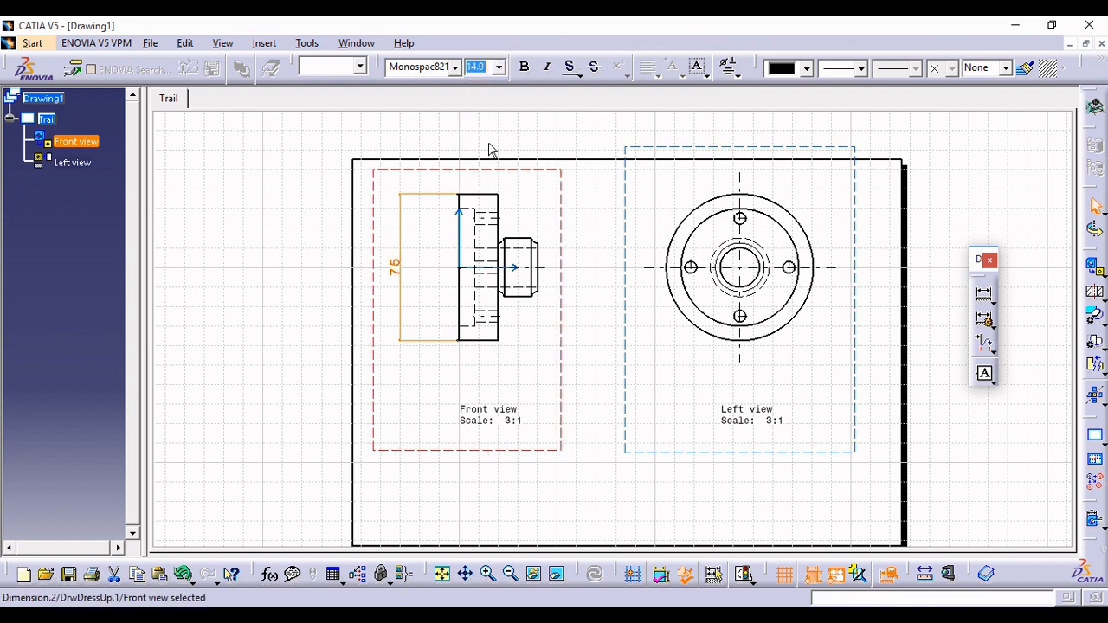
{"action": "left_click", "coordinate": [584, 224]}
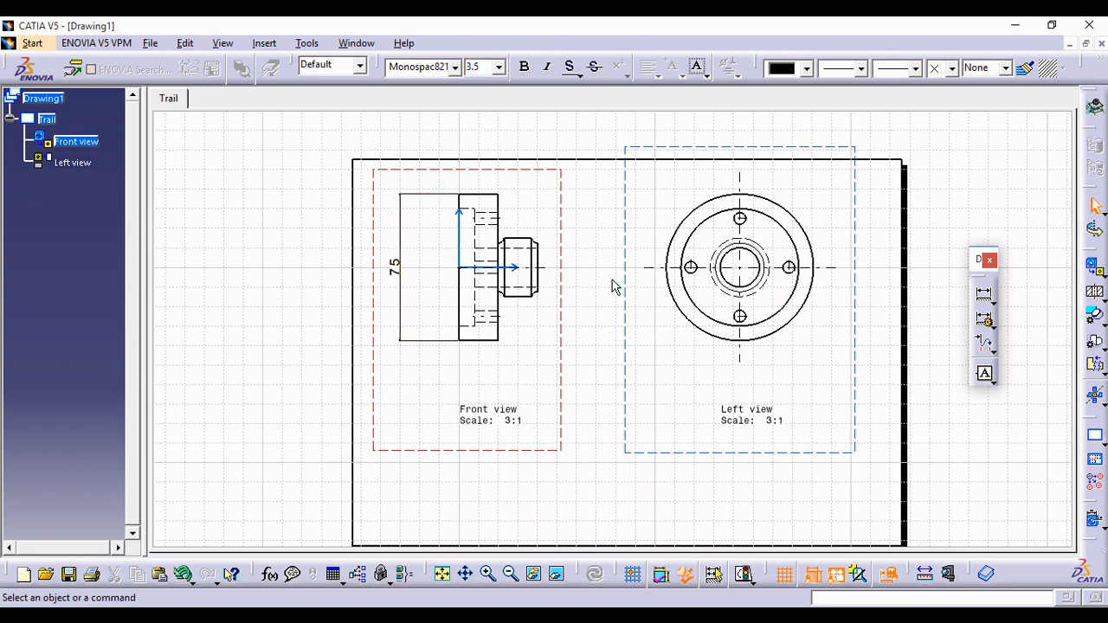
Step: Check the reference drawing in Photos, return to CATIA, and dimension the flange's thickness above the front view
{"action": "key", "text": "alt+Tab"}
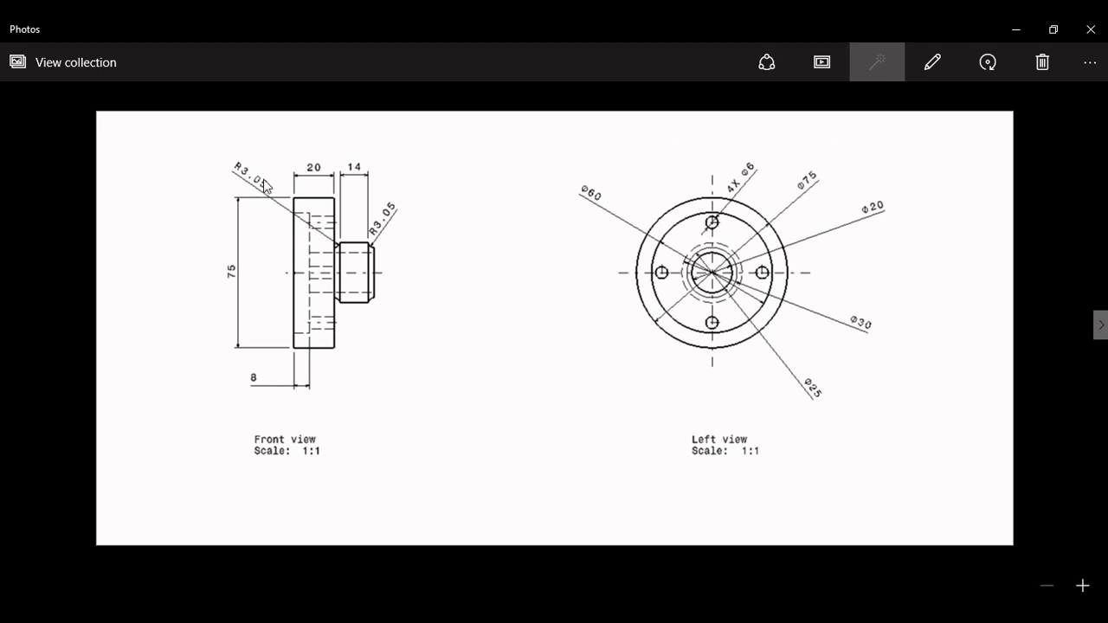
{"action": "key", "text": "alt+Tab"}
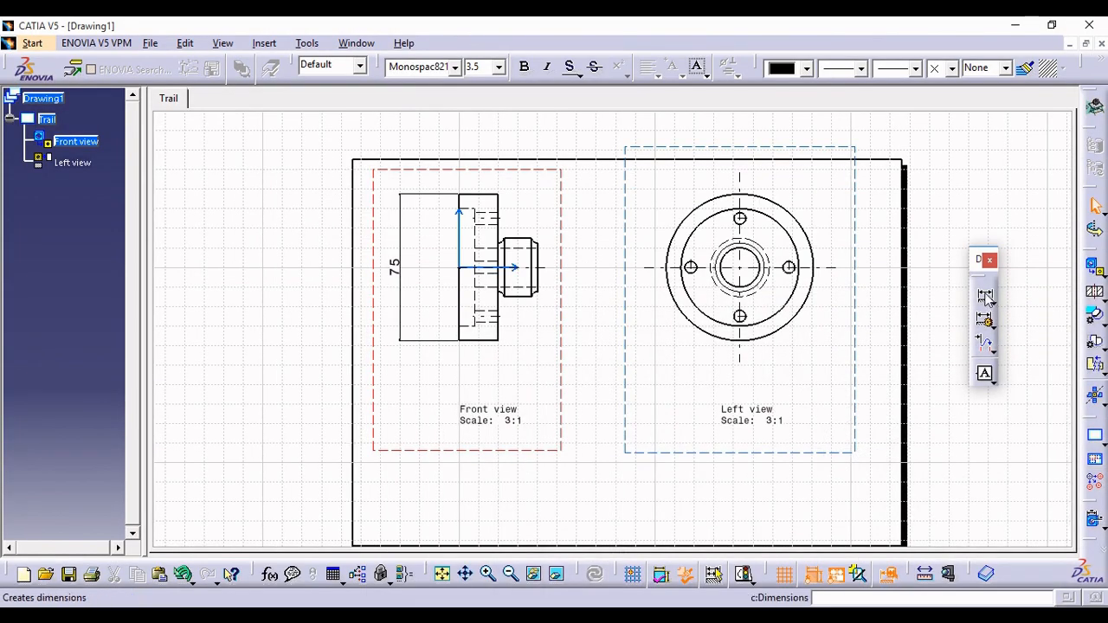
{"action": "left_click", "coordinate": [985, 297]}
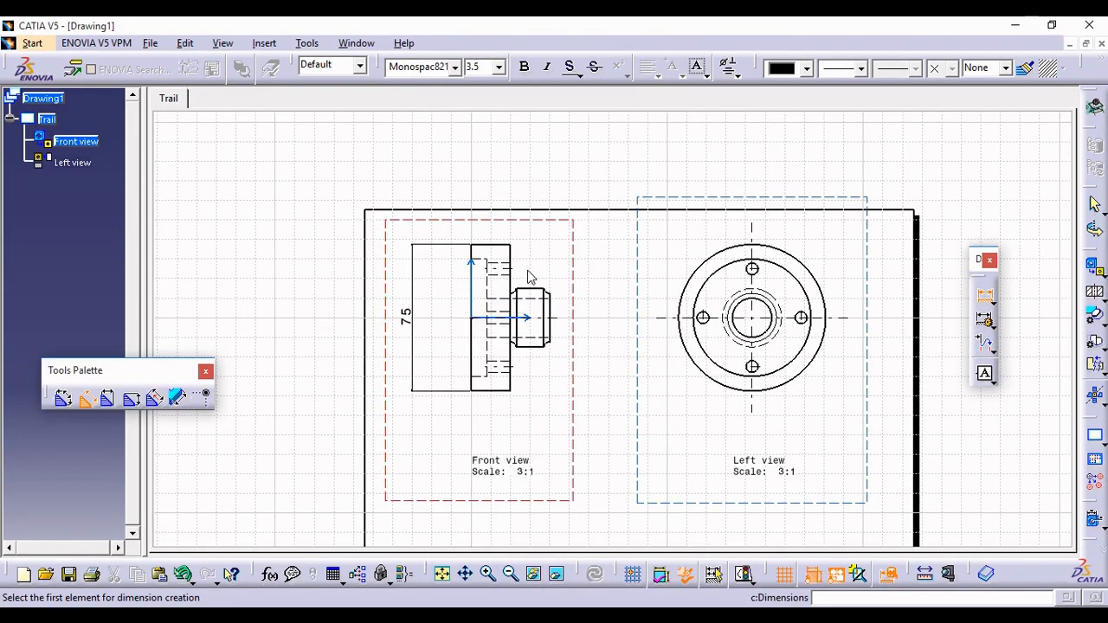
{"action": "mouse_move", "coordinate": [495, 260]}
{"action": "middle_mouse_down", "text": "ctrl"}
{"action": "mouse_move", "coordinate": [438, 208]}
{"action": "mouse_move", "coordinate": [647, 387]}
{"action": "middle_mouse_up", "text": "ctrl"}
{"action": "middle_click_drag", "start_coordinate": [647, 387], "coordinate": [645, 307], "text": "ctrl"}
{"action": "middle_click_drag", "start_coordinate": [448, 302], "coordinate": [584, 375]}
{"action": "left_click", "coordinate": [365, 290]}
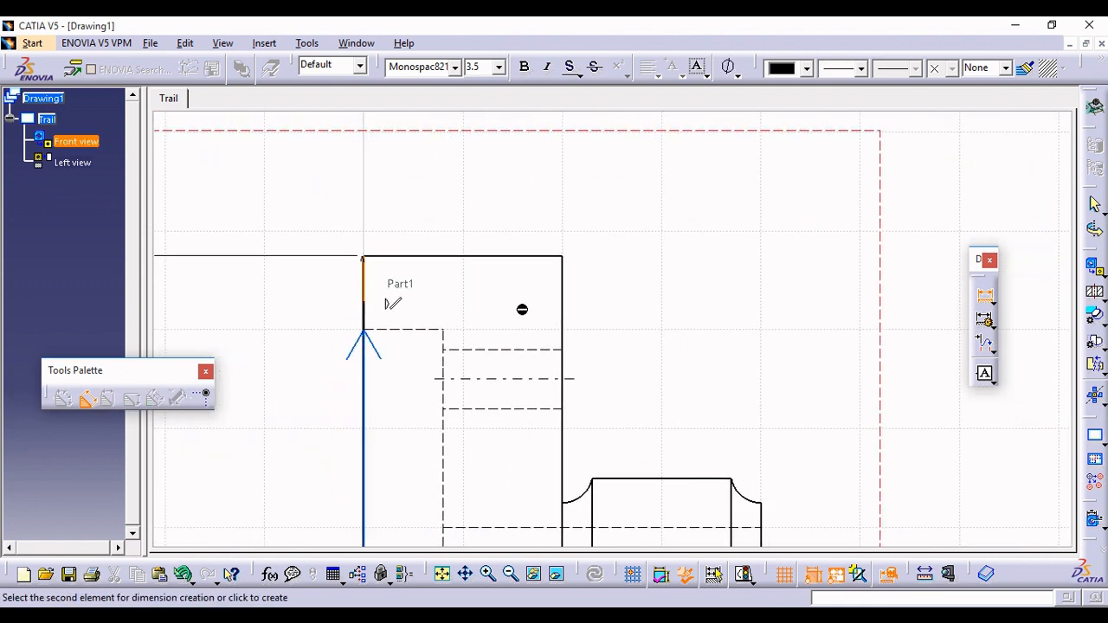
{"action": "left_click", "coordinate": [573, 309]}
{"action": "left_click", "coordinate": [458, 166]}
Step: Dimension the width of the hub's full-diameter section between the two fillets, placed above the hub in the front view
{"action": "middle_click_drag", "start_coordinate": [695, 371], "coordinate": [651, 259]}
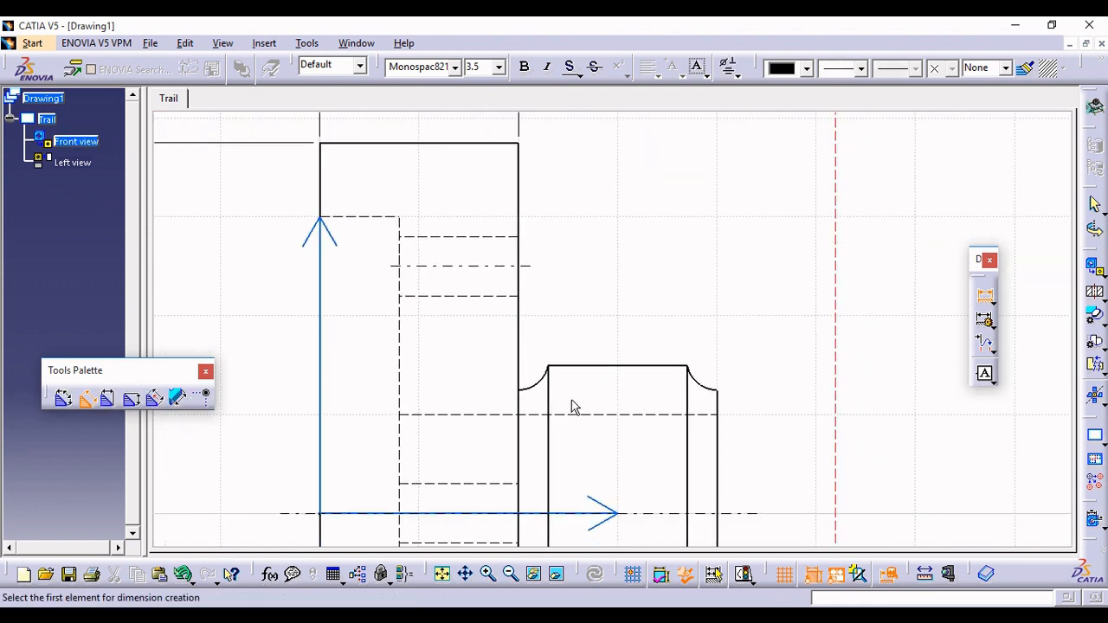
{"action": "left_click", "coordinate": [548, 402]}
{"action": "left_click", "coordinate": [690, 404]}
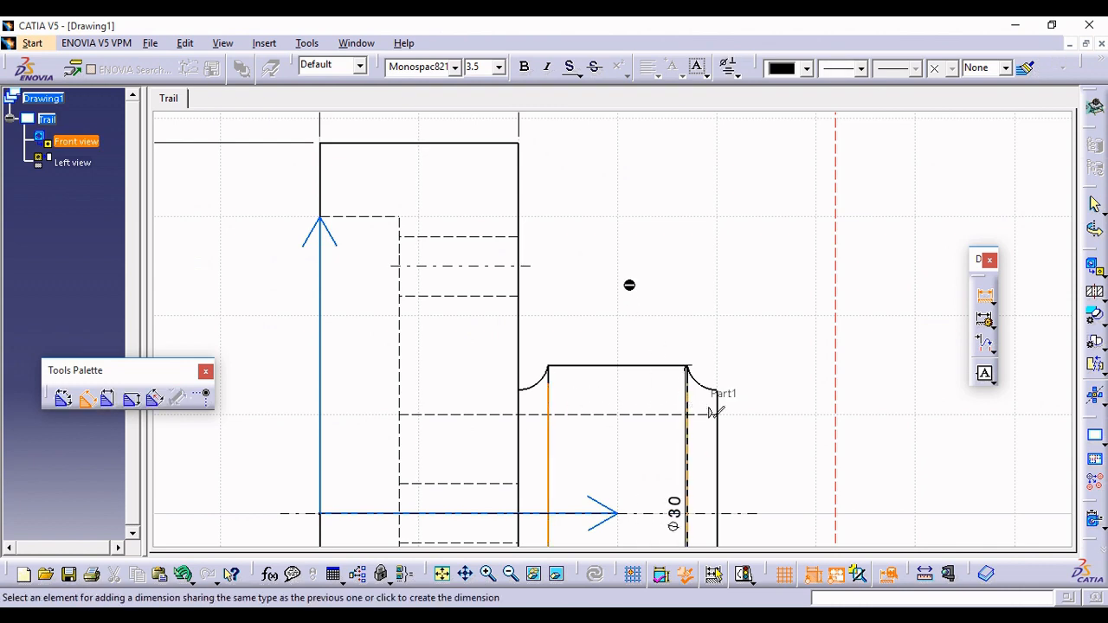
{"action": "left_click", "coordinate": [623, 227]}
Step: Dimension the depth of the flange's hidden recess from the flat face, placed below the front view
{"action": "middle_click_drag", "start_coordinate": [641, 302], "coordinate": [663, 378]}
{"action": "middle_click_drag", "start_coordinate": [663, 487], "coordinate": [633, 376]}
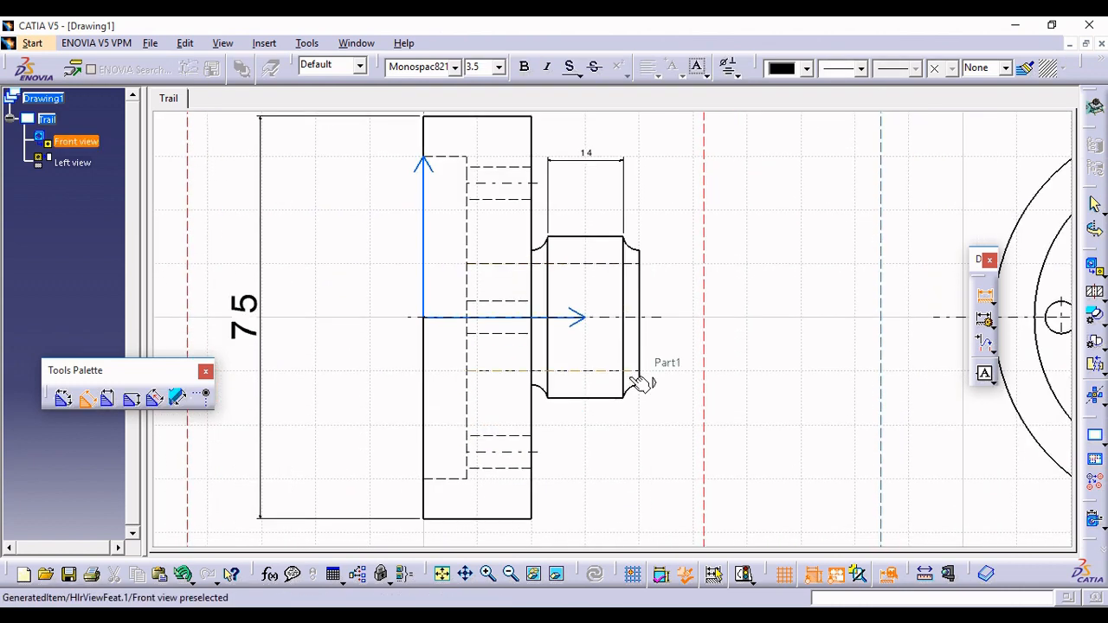
{"action": "middle_click_drag", "start_coordinate": [623, 454], "coordinate": [634, 371]}
{"action": "left_click", "coordinate": [477, 395]}
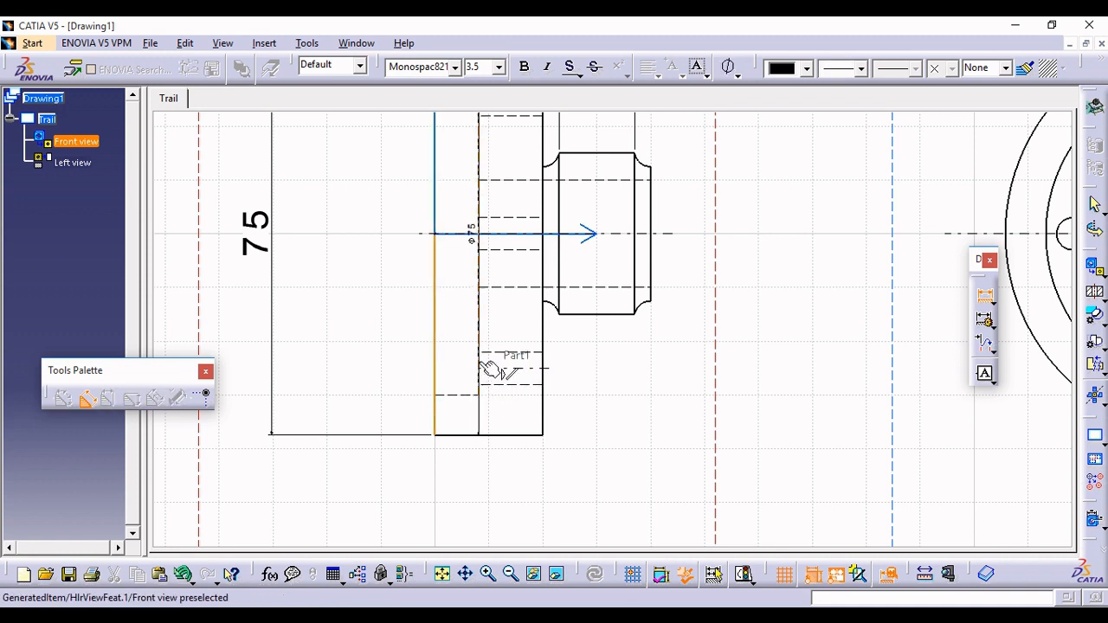
{"action": "left_click", "coordinate": [477, 407]}
{"action": "left_click", "coordinate": [461, 490]}
{"action": "mouse_move", "coordinate": [574, 405]}
{"action": "middle_mouse_down", "text": "ctrl"}
{"action": "mouse_move", "coordinate": [603, 458]}
{"action": "mouse_move", "coordinate": [575, 469]}
{"action": "middle_mouse_up", "text": "ctrl"}
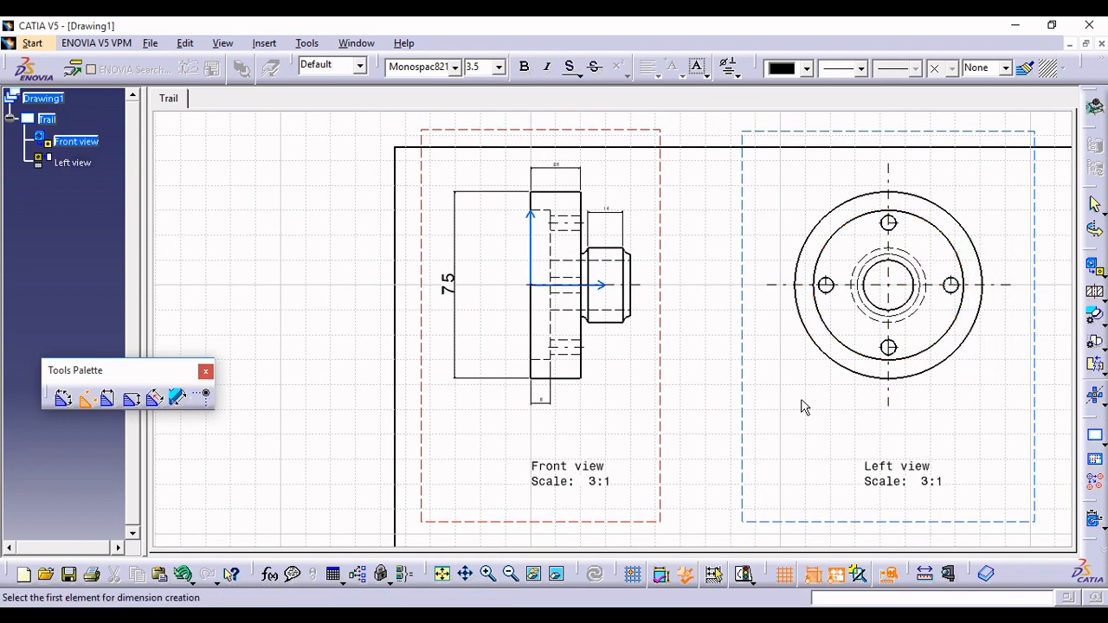
{"action": "key", "text": "Escape"}
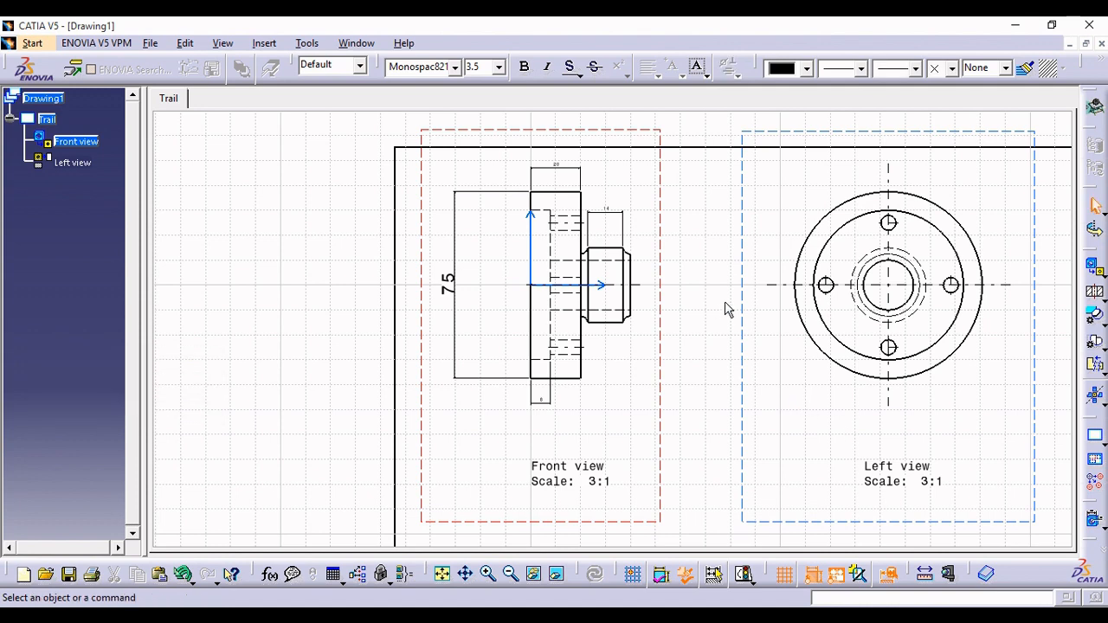
Step: Copy the overall height dimension's format onto the flange thickness, hub width and recess depth dimensions
{"action": "middle_click_drag", "start_coordinate": [727, 309], "coordinate": [693, 363]}
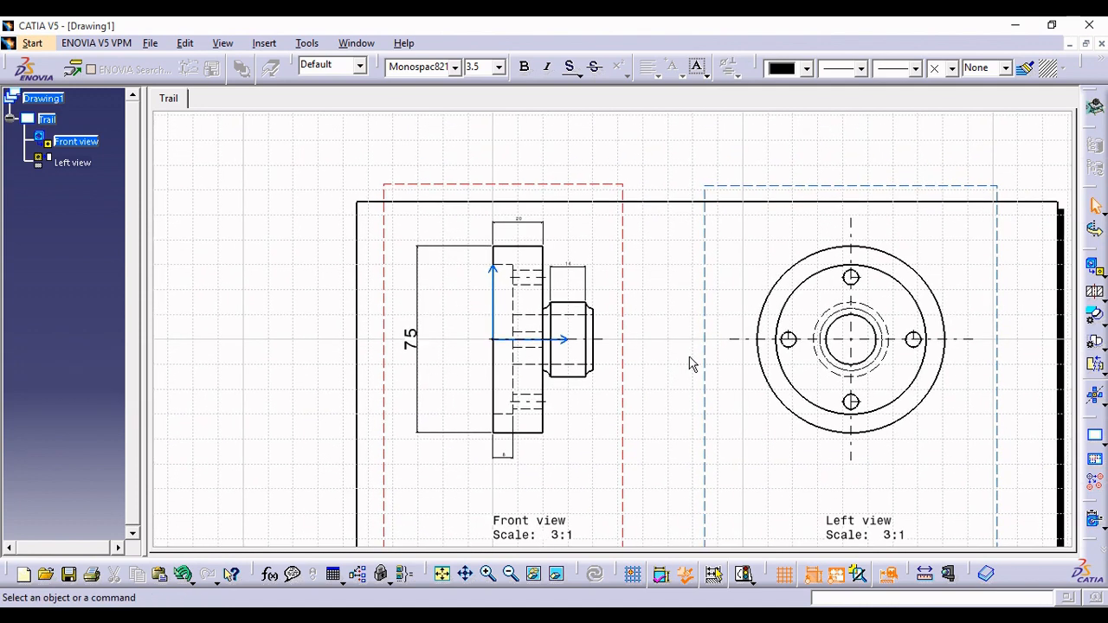
{"action": "left_click", "coordinate": [531, 226]}
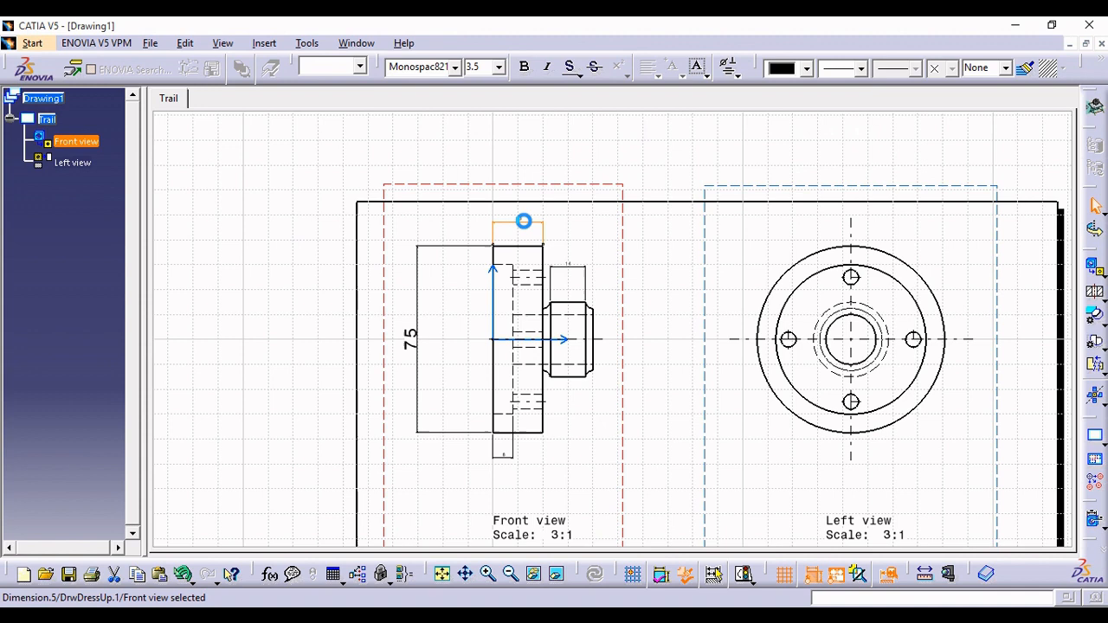
{"action": "left_click", "coordinate": [574, 270], "text": "ctrl"}
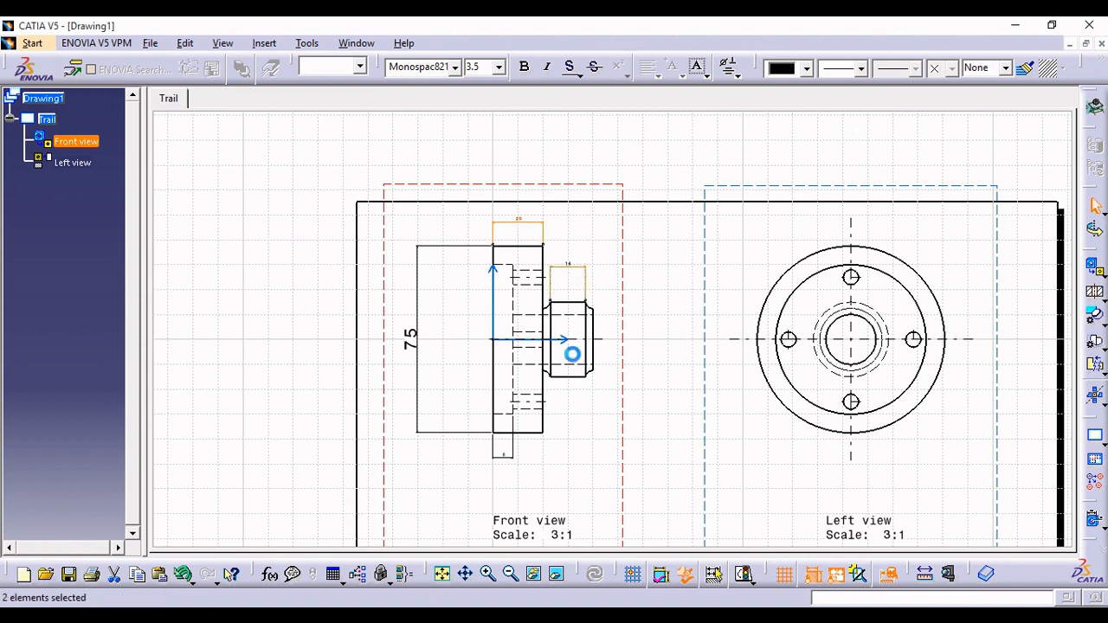
{"action": "left_click", "coordinate": [516, 461], "text": "ctrl"}
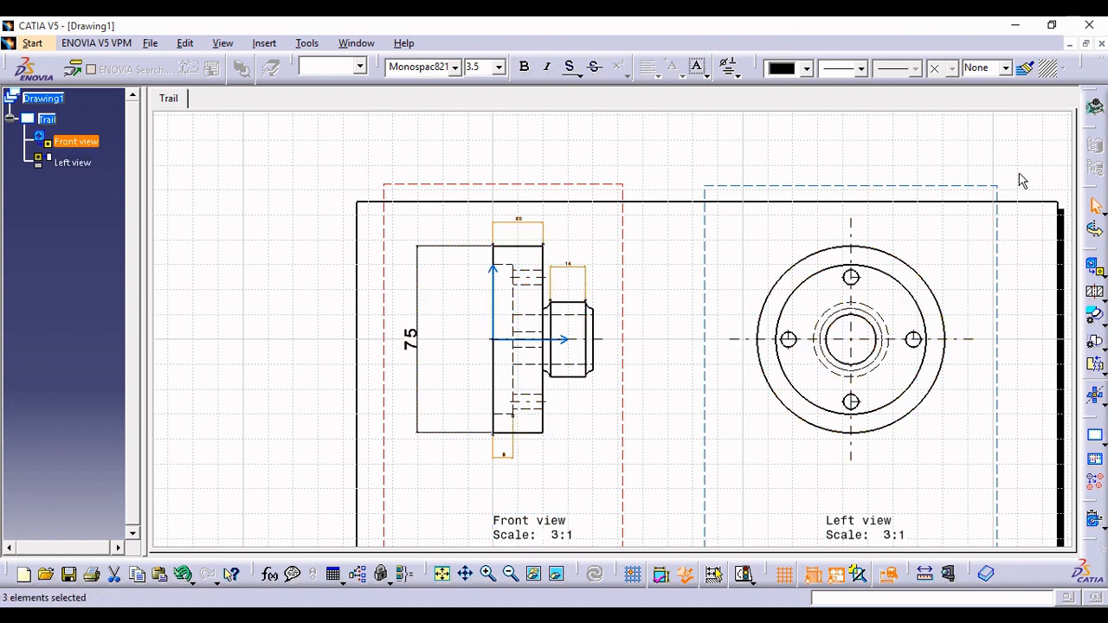
{"action": "left_click", "coordinate": [1024, 68]}
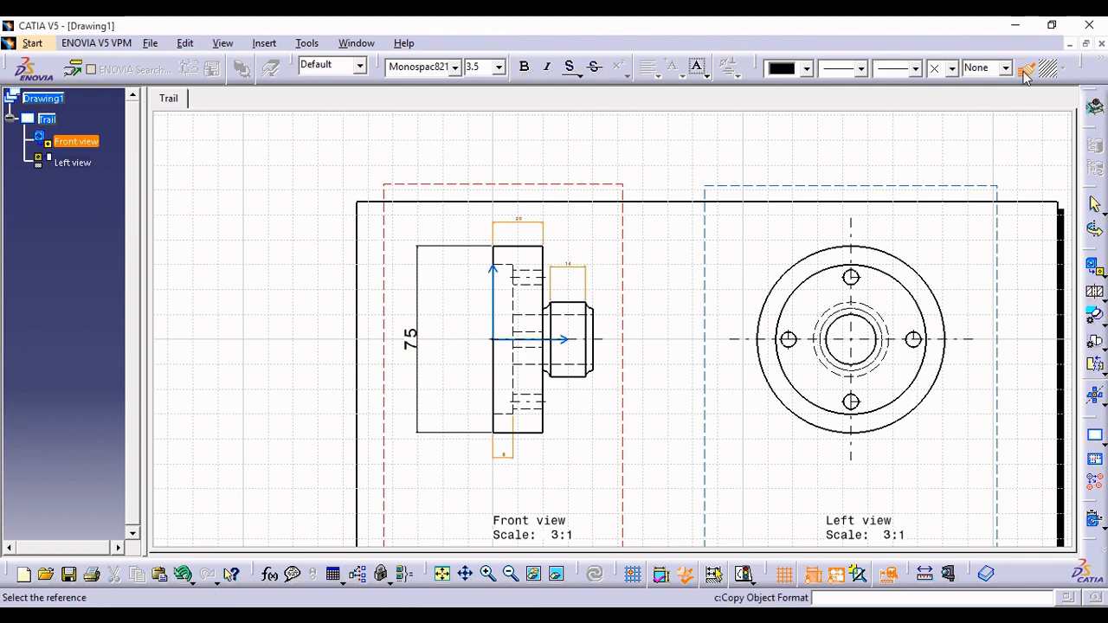
{"action": "left_click", "coordinate": [420, 350]}
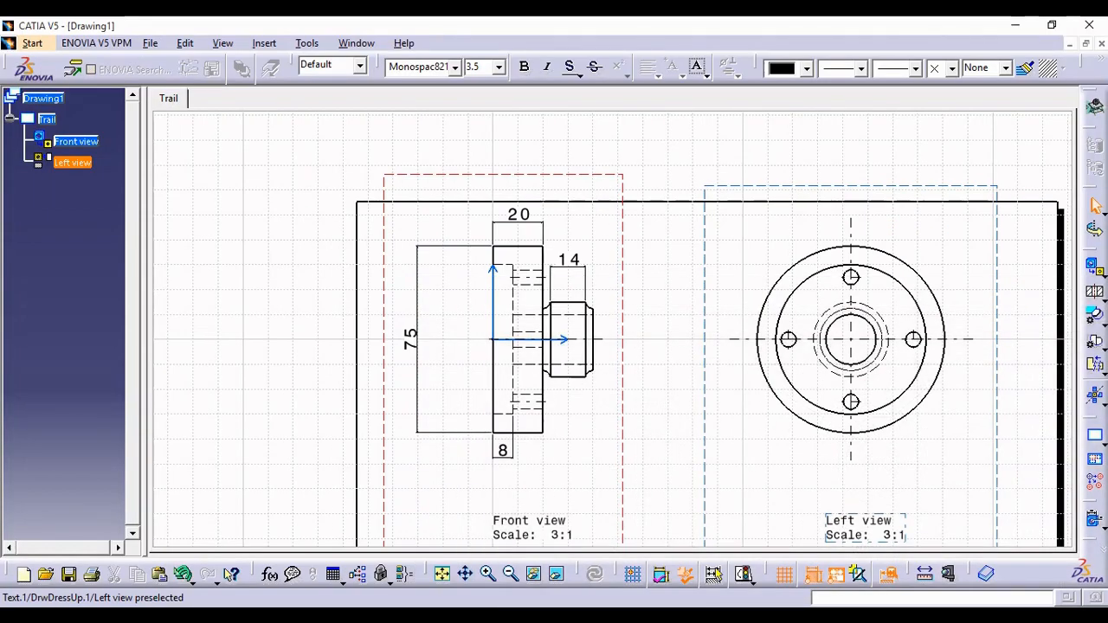
{"action": "left_click", "coordinate": [1092, 348]}
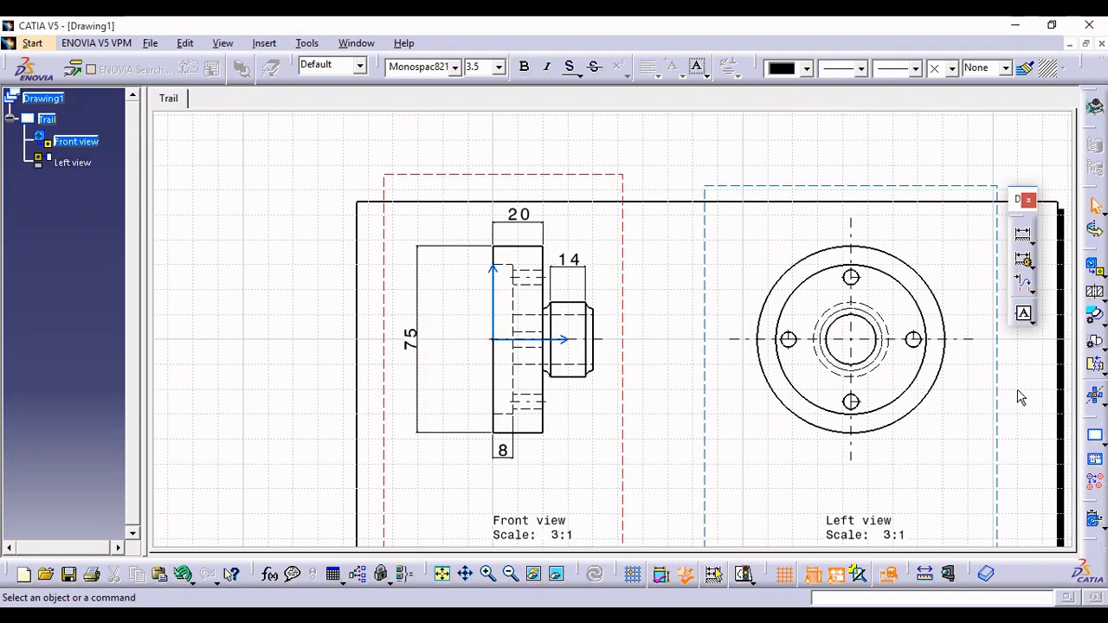
{"action": "left_click", "coordinate": [1024, 237]}
{"action": "mouse_move", "coordinate": [897, 404]}
{"action": "middle_mouse_down"}
{"action": "mouse_move", "coordinate": [883, 413]}
{"action": "mouse_move", "coordinate": [852, 318]}
{"action": "mouse_move", "coordinate": [702, 322]}
{"action": "mouse_move", "coordinate": [770, 361]}
{"action": "middle_mouse_up"}
{"action": "left_click", "coordinate": [617, 260]}
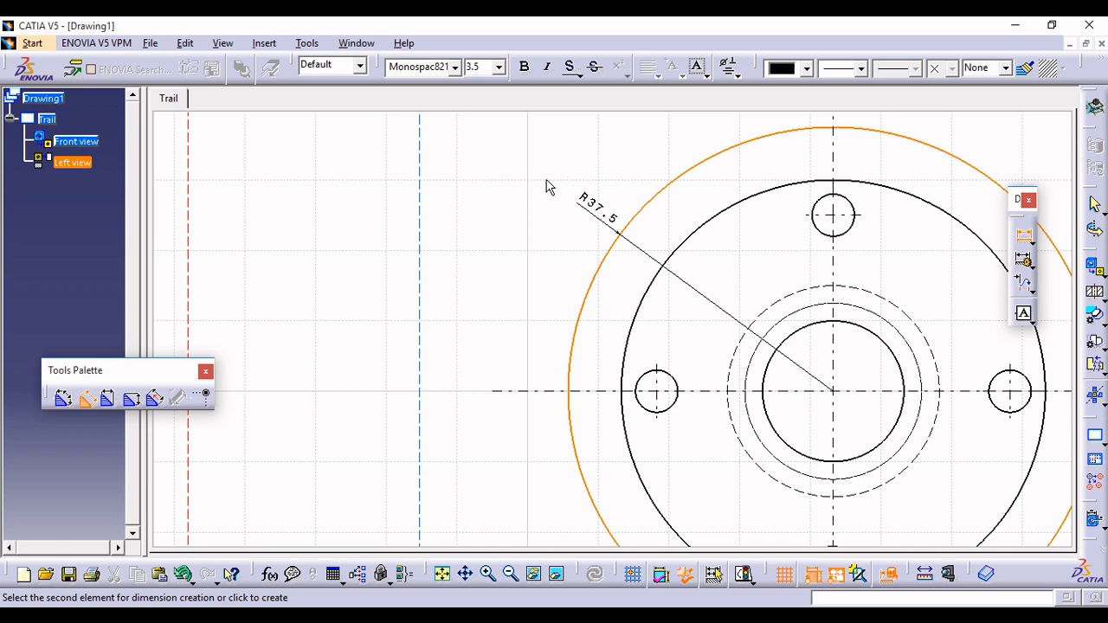
{"action": "key", "text": "Escape"}
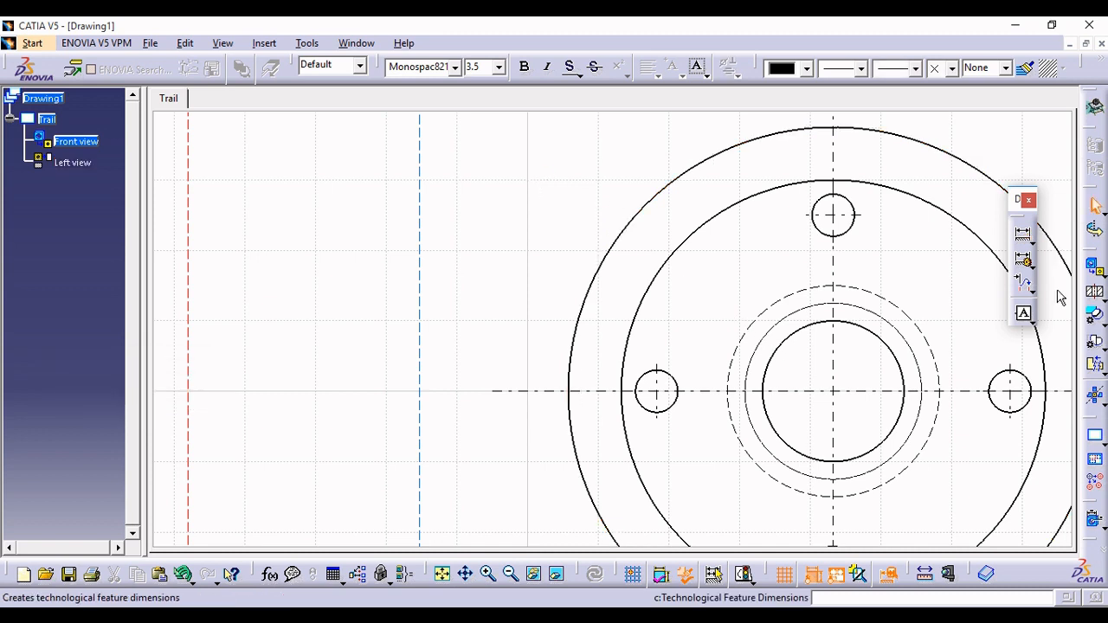
Step: Add a diameter dimension to the flange's outer circle in the left view, placed outside the circle at the upper left
{"action": "left_click", "coordinate": [1034, 246]}
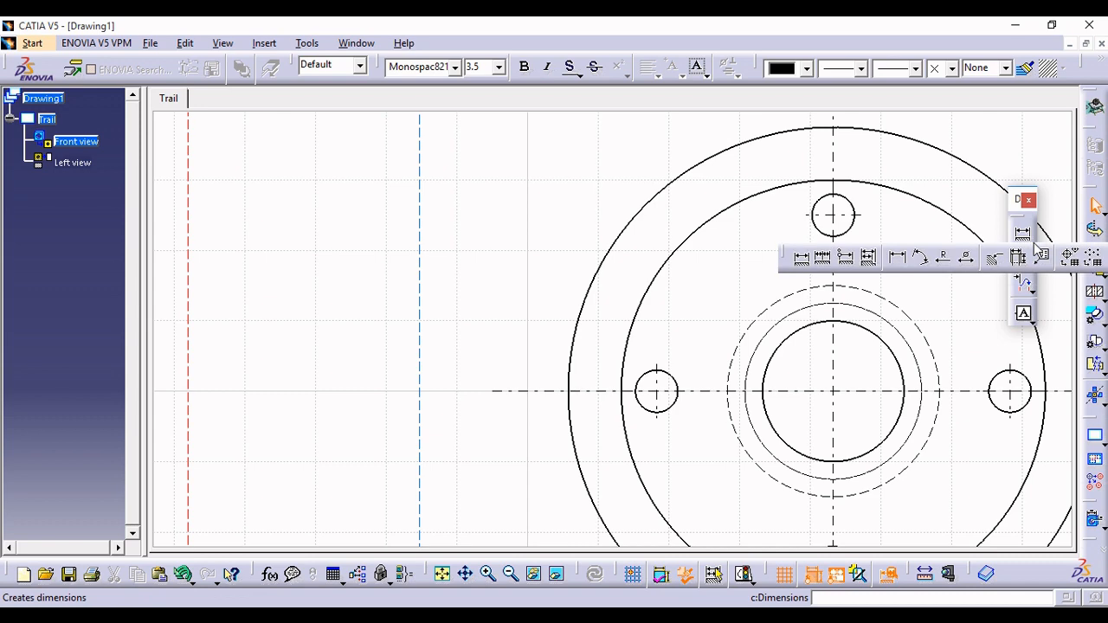
{"action": "left_click", "coordinate": [965, 257]}
{"action": "left_click", "coordinate": [622, 238]}
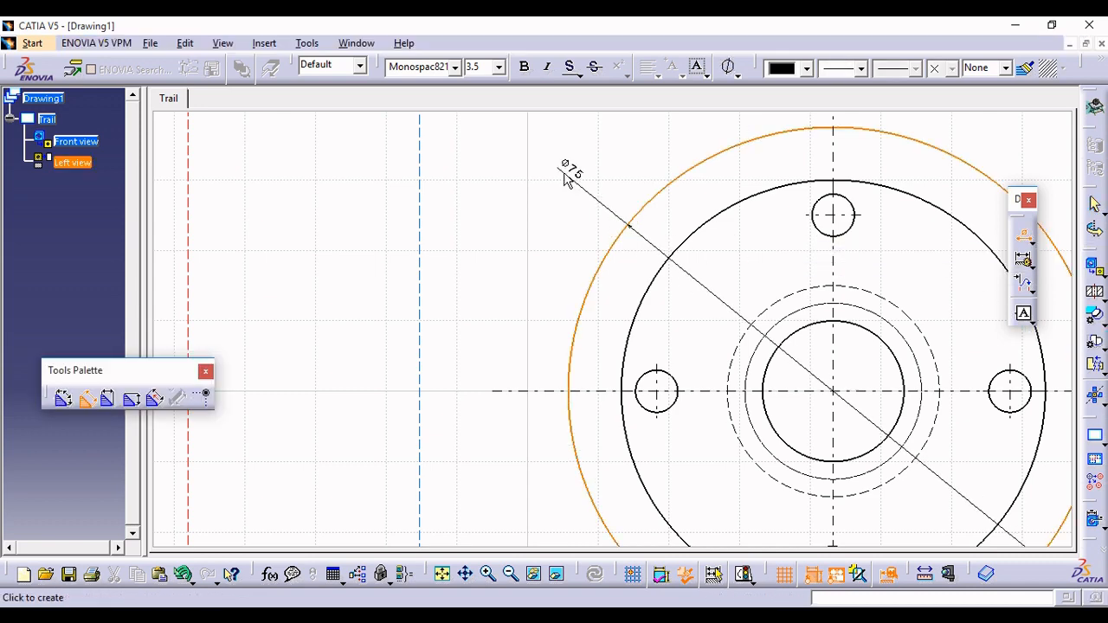
{"action": "left_click", "coordinate": [543, 156]}
Step: Add a diameter dimension to the recess circle in the left view, placed outside the flange at the upper right
{"action": "left_click", "coordinate": [644, 299]}
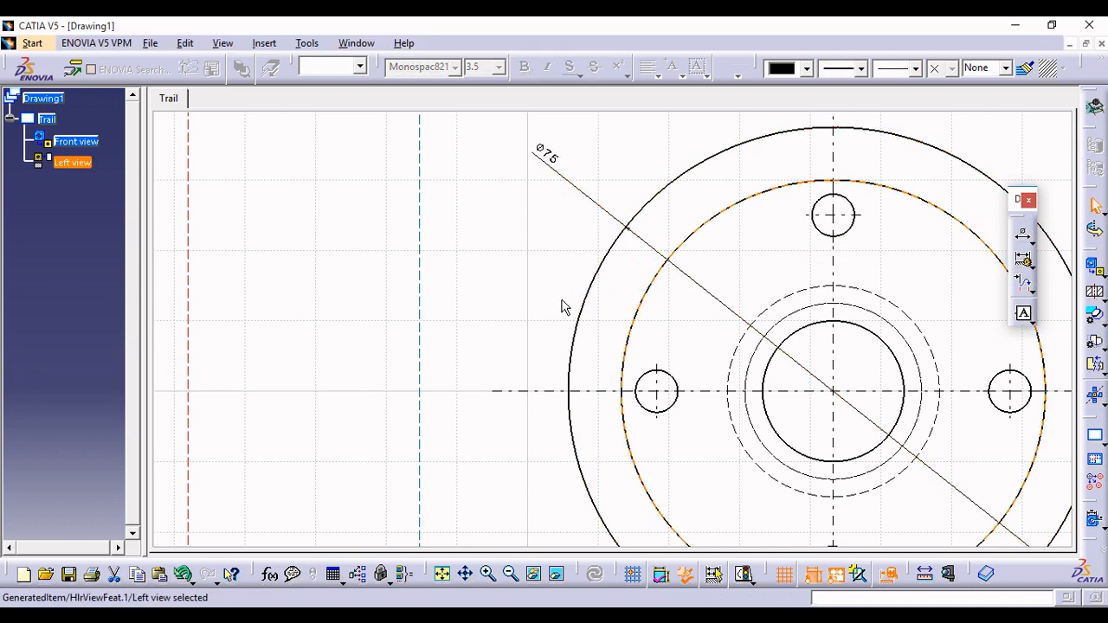
{"action": "left_click", "coordinate": [1022, 237]}
{"action": "middle_click_drag", "start_coordinate": [801, 270], "coordinate": [809, 311], "text": "ctrl"}
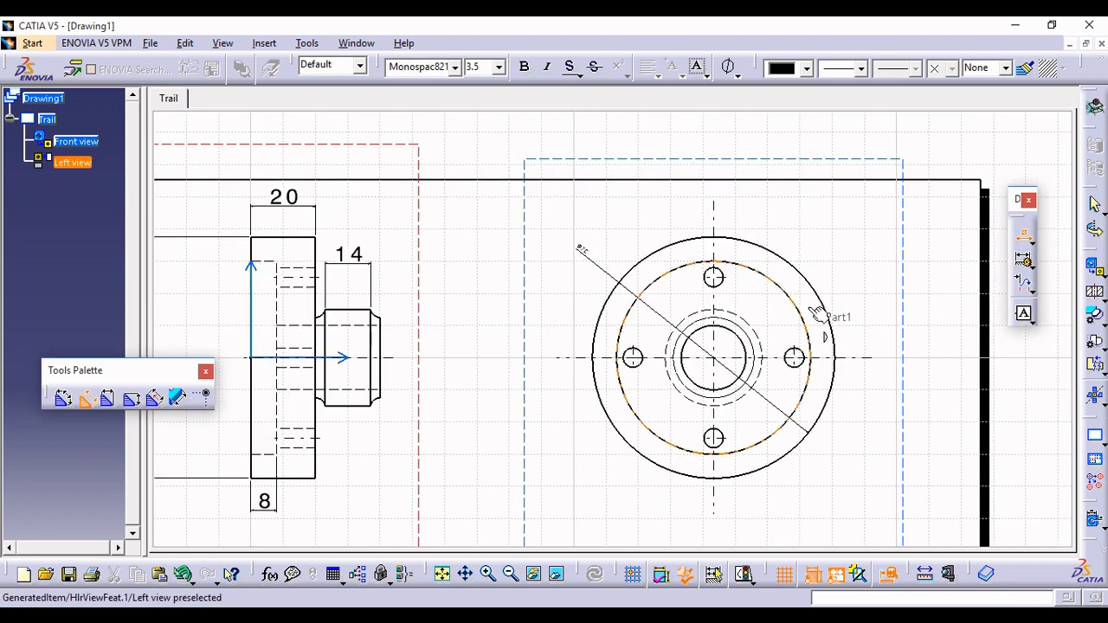
{"action": "left_click", "coordinate": [794, 303]}
{"action": "left_click", "coordinate": [861, 226]}
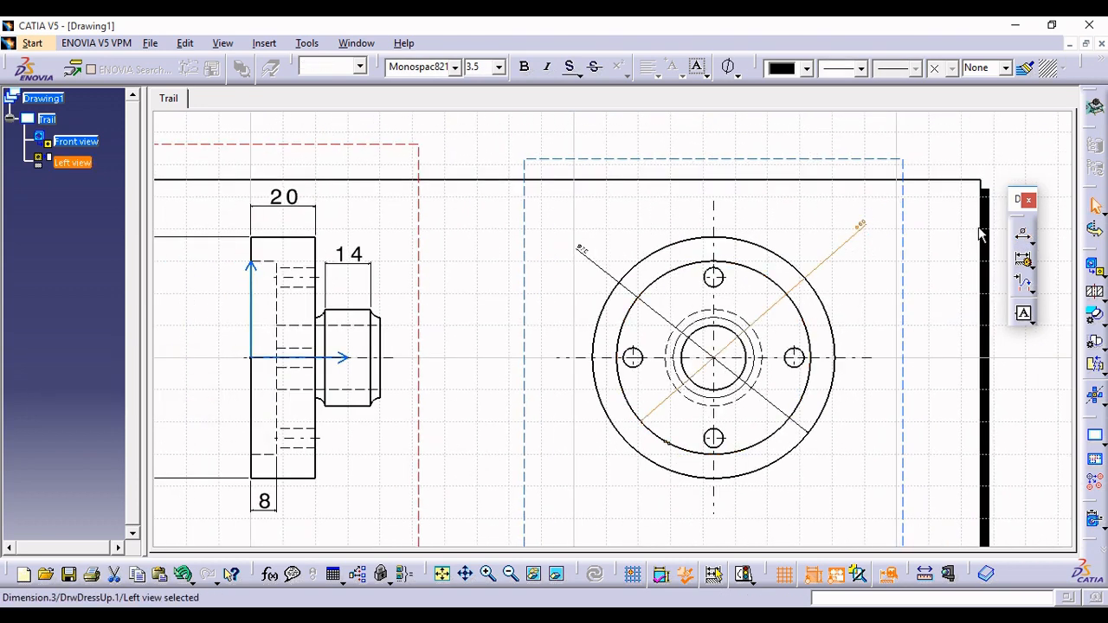
Step: Add diameter dimensions to the dashed hub circle and the thin circle inside it in the left view, placed outside the flange at the lower right
{"action": "left_click", "coordinate": [1022, 242]}
{"action": "mouse_move", "coordinate": [858, 369]}
{"action": "middle_mouse_down", "text": "ctrl"}
{"action": "mouse_move", "coordinate": [826, 291]}
{"action": "mouse_move", "coordinate": [863, 225]}
{"action": "mouse_move", "coordinate": [792, 322]}
{"action": "mouse_move", "coordinate": [779, 317]}
{"action": "middle_mouse_up", "text": "ctrl"}
{"action": "left_click", "coordinate": [782, 314]}
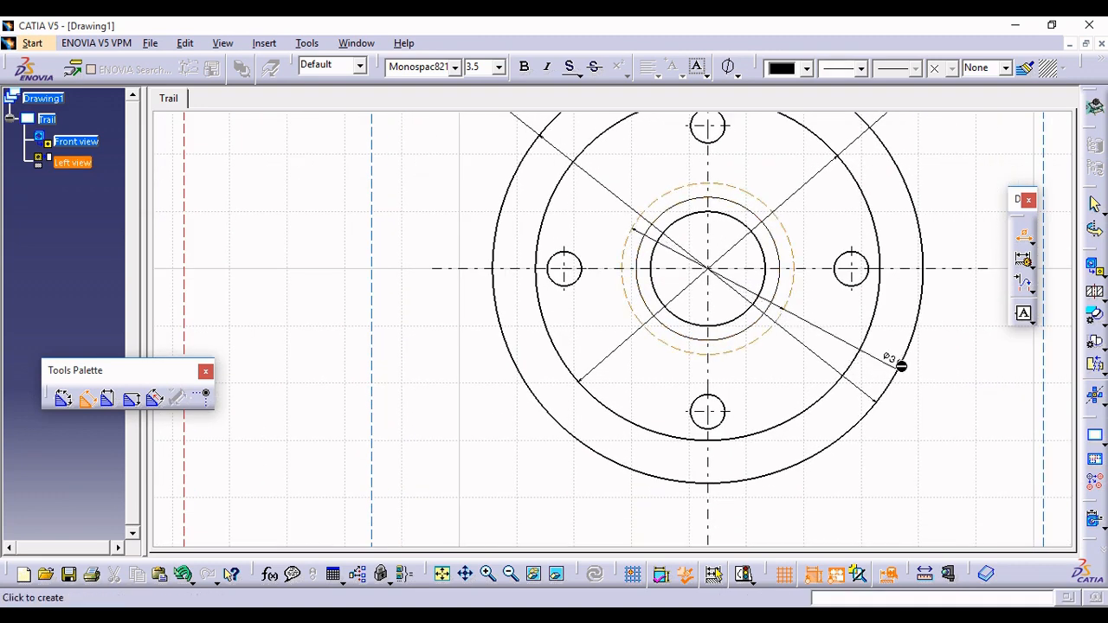
{"action": "left_click", "coordinate": [971, 374]}
{"action": "left_click", "coordinate": [784, 291]}
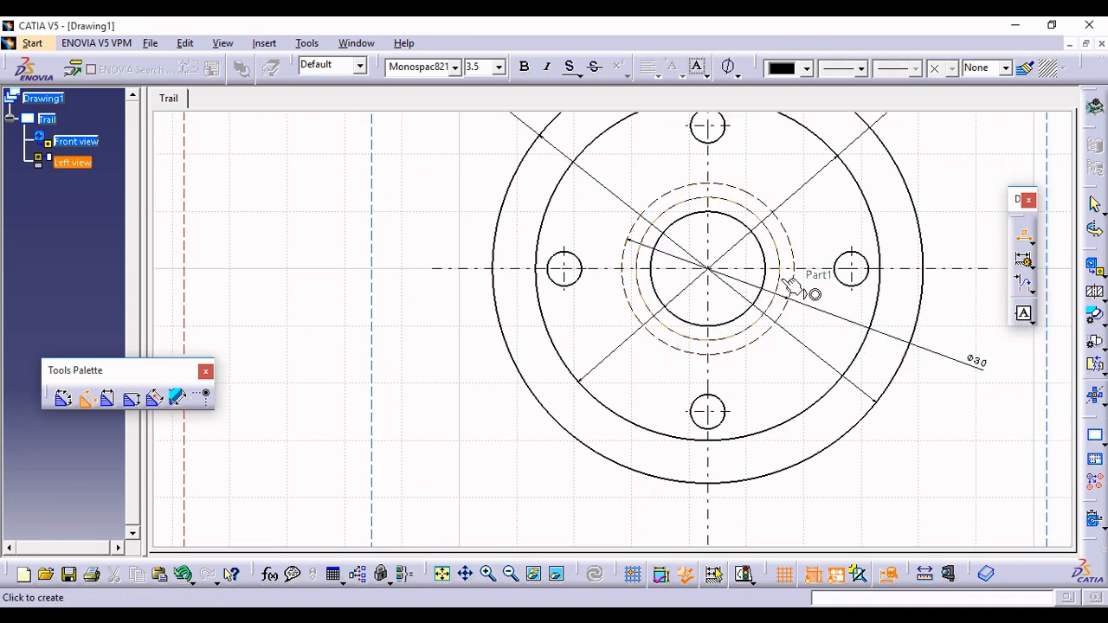
{"action": "left_click", "coordinate": [909, 486]}
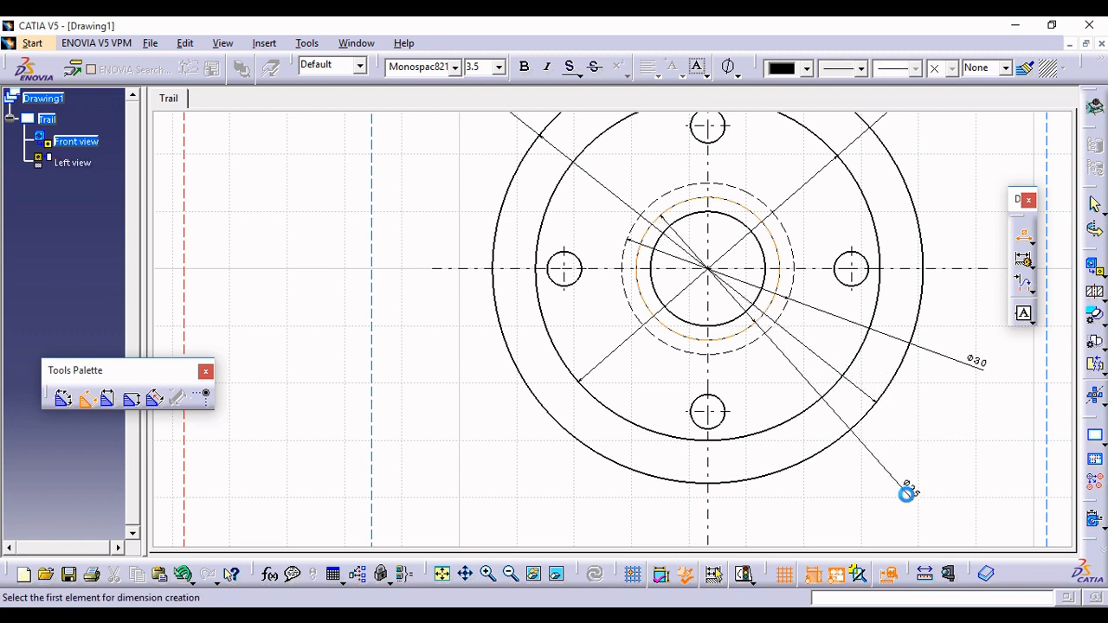
Step: Add a diameter dimension to the top bolt hole in the left view, placed above the flange at the upper right
{"action": "mouse_move", "coordinate": [910, 315]}
{"action": "middle_mouse_down"}
{"action": "mouse_move", "coordinate": [915, 352]}
{"action": "mouse_move", "coordinate": [852, 358]}
{"action": "middle_mouse_up"}
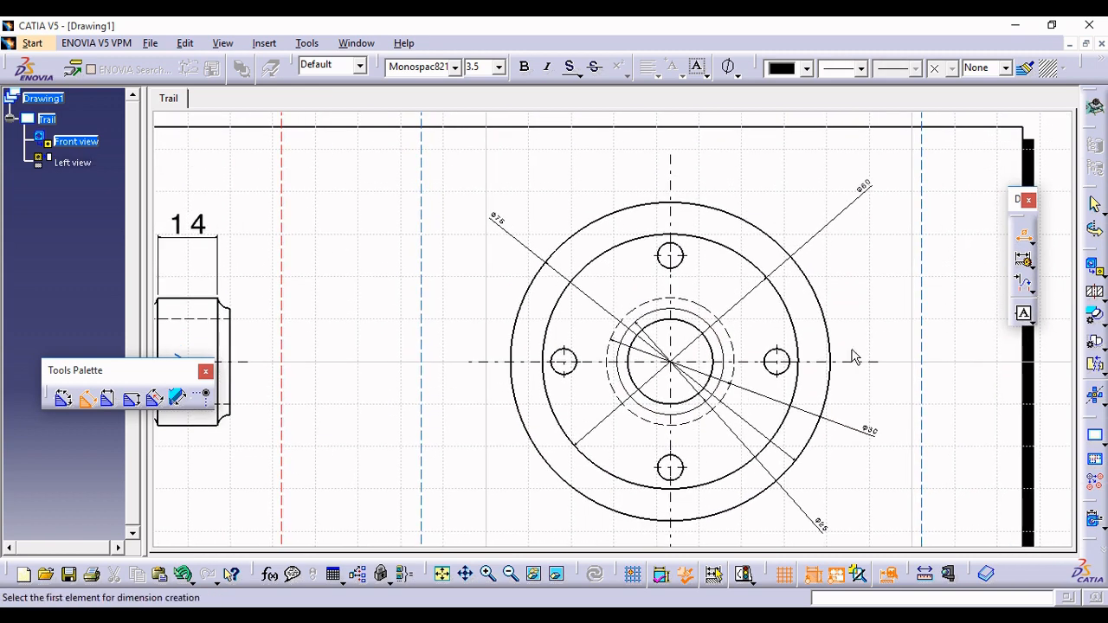
{"action": "left_click", "coordinate": [670, 254]}
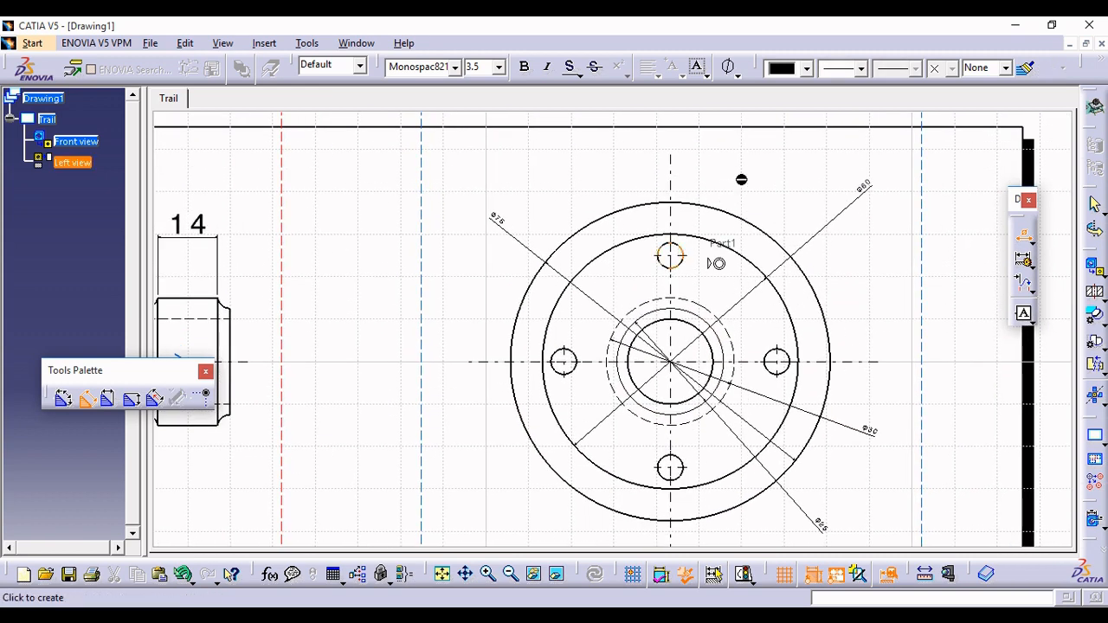
{"action": "left_click", "coordinate": [803, 165]}
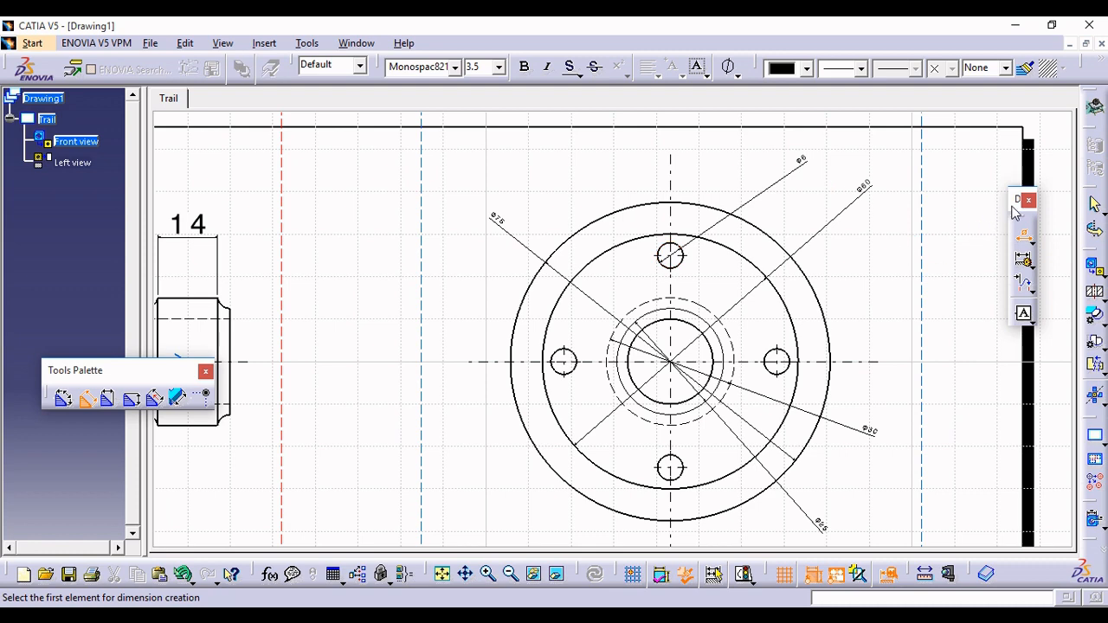
{"action": "key", "text": "Escape"}
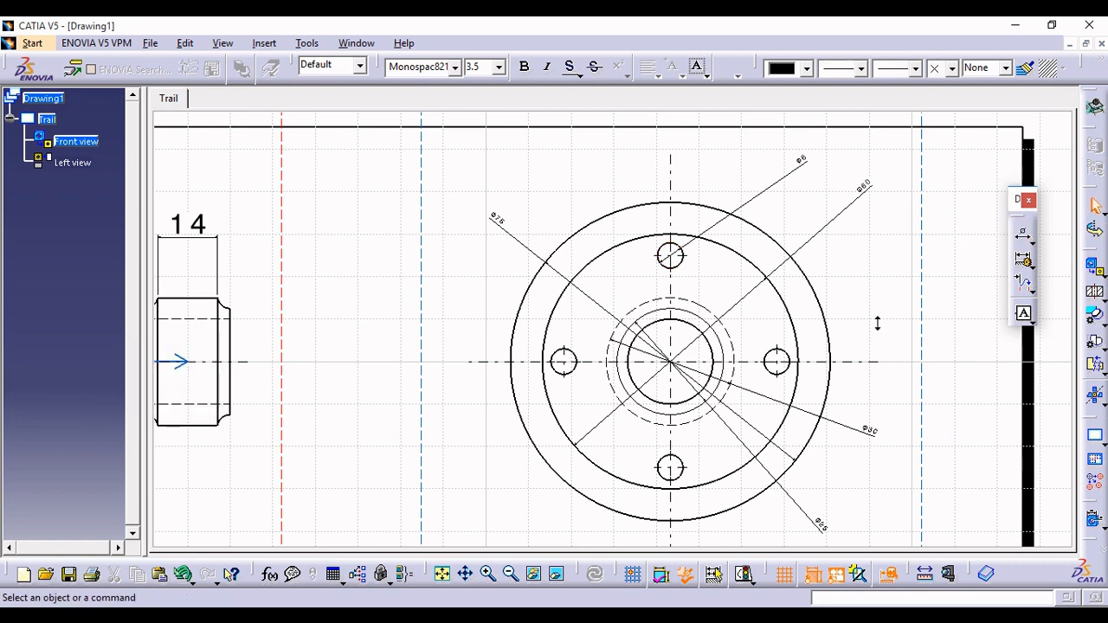
Step: Copy the hub width dimension's format onto all five diameter dimensions in the left view
{"action": "mouse_move", "coordinate": [877, 323]}
{"action": "middle_mouse_down", "text": "ctrl"}
{"action": "mouse_move", "coordinate": [851, 358]}
{"action": "mouse_move", "coordinate": [886, 363]}
{"action": "middle_mouse_up", "text": "ctrl"}
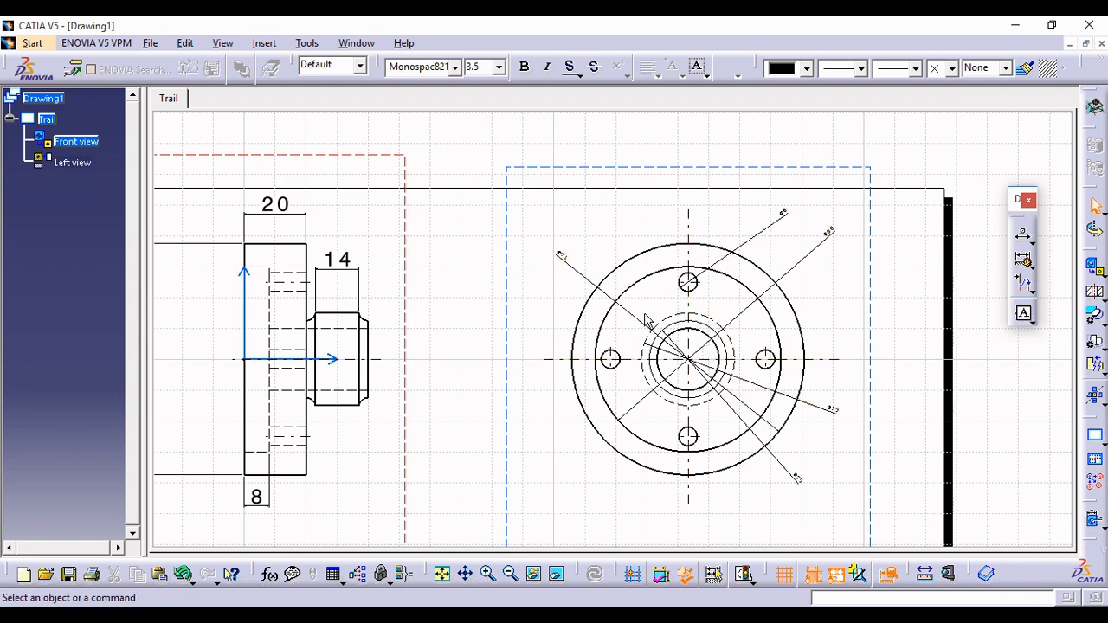
{"action": "middle_click_drag", "start_coordinate": [482, 318], "coordinate": [541, 325]}
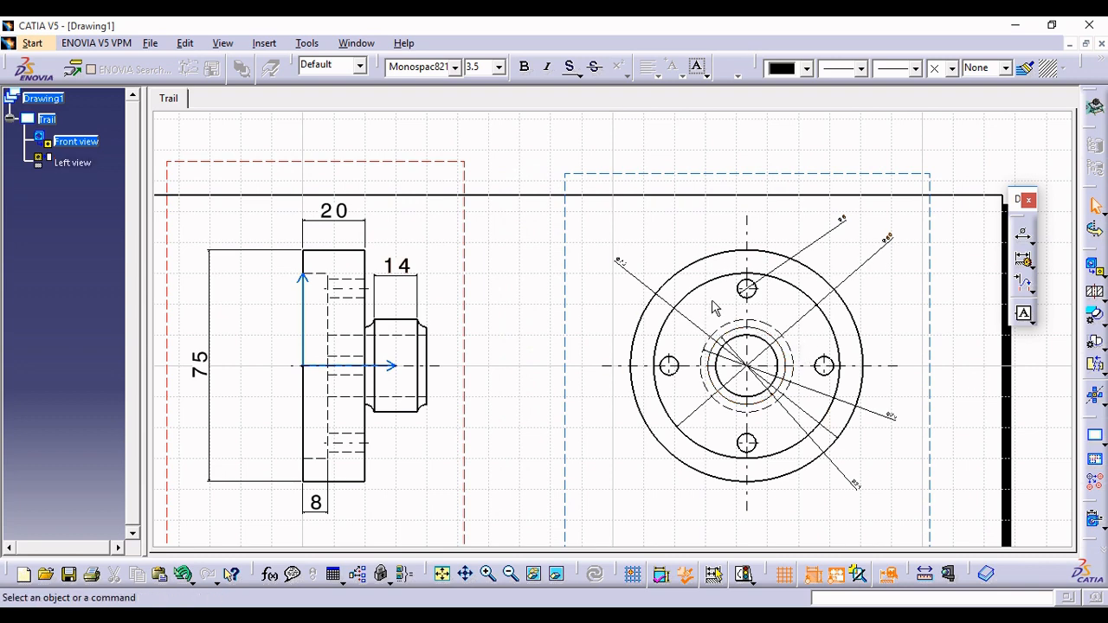
{"action": "left_click", "coordinate": [633, 278]}
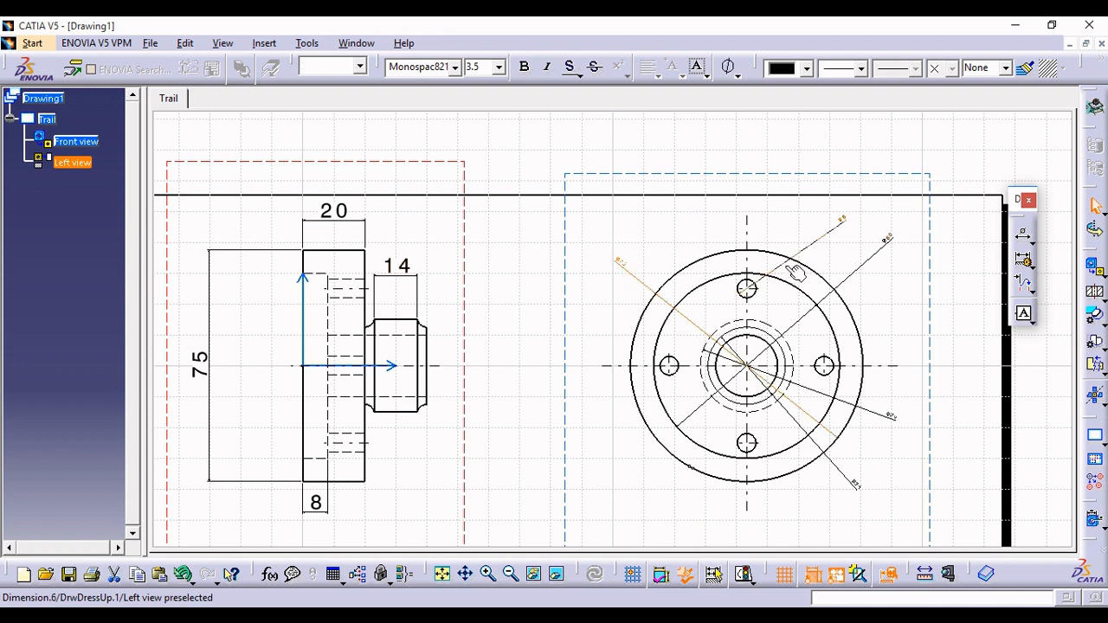
{"action": "left_click", "coordinate": [887, 245], "text": "ctrl"}
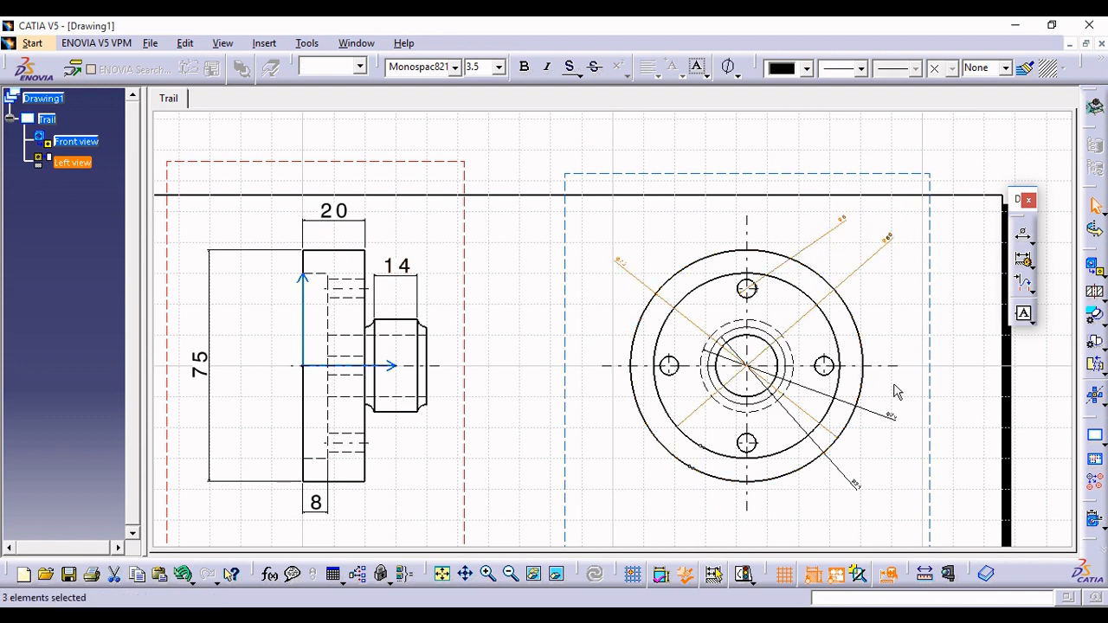
{"action": "left_click", "coordinate": [895, 418], "text": "ctrl"}
{"action": "left_click", "coordinate": [855, 489], "text": "ctrl"}
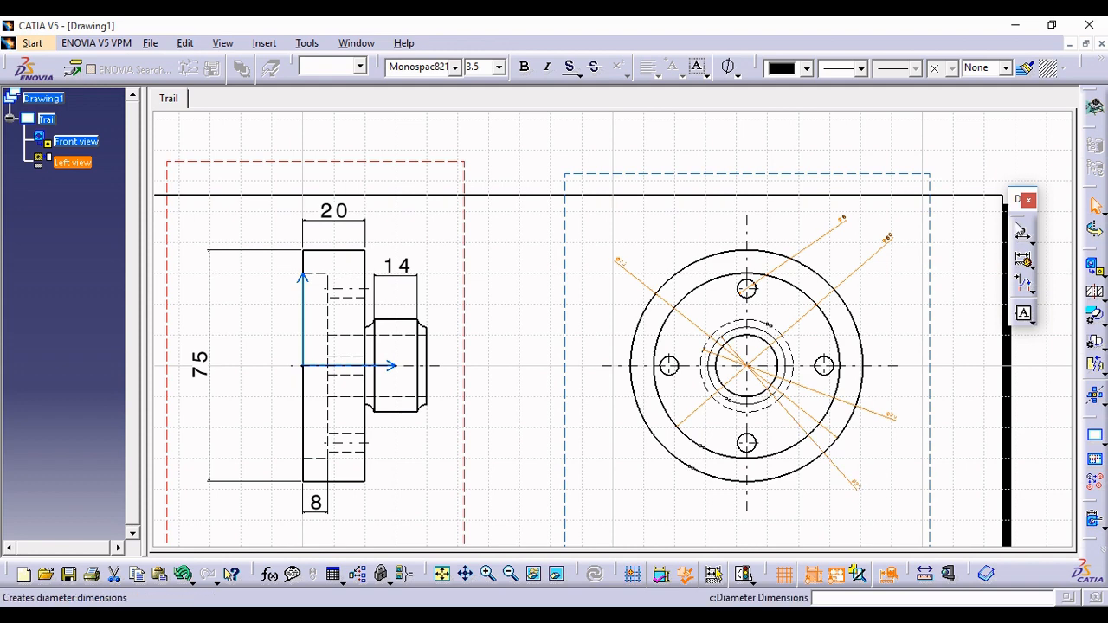
{"action": "left_click", "coordinate": [1027, 75]}
{"action": "left_click", "coordinate": [413, 273]}
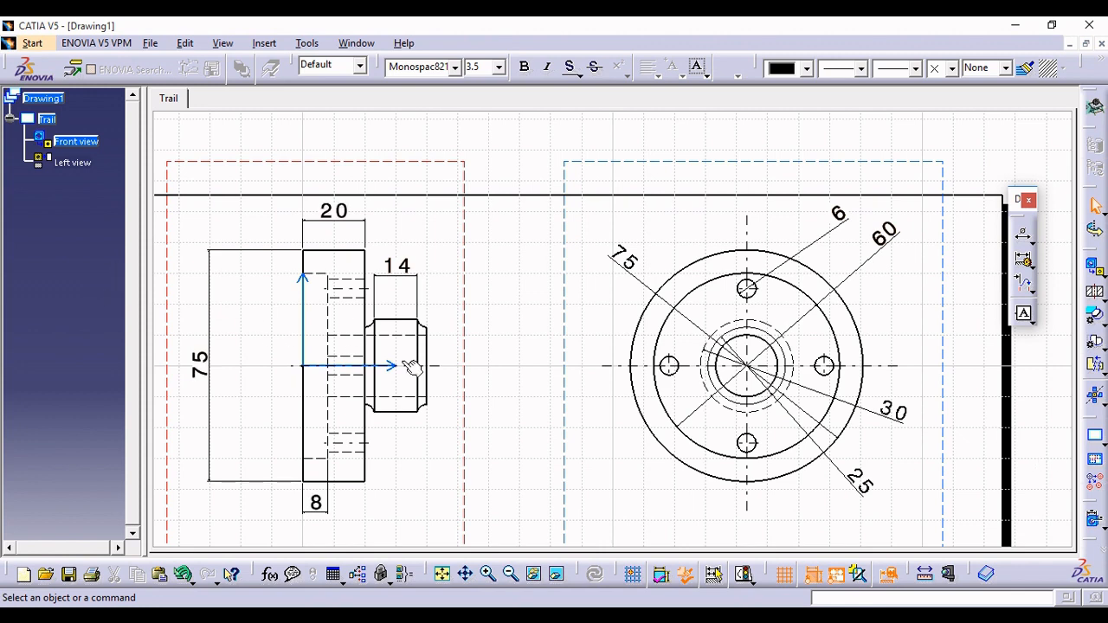
Step: Check the reference drawing in Photos and add the diameter symbol to the outer circle, bolt hole and recess circle dimensions in the left view
{"action": "middle_click_drag", "start_coordinate": [578, 364], "coordinate": [759, 477]}
{"action": "key", "text": "alt+Tab"}
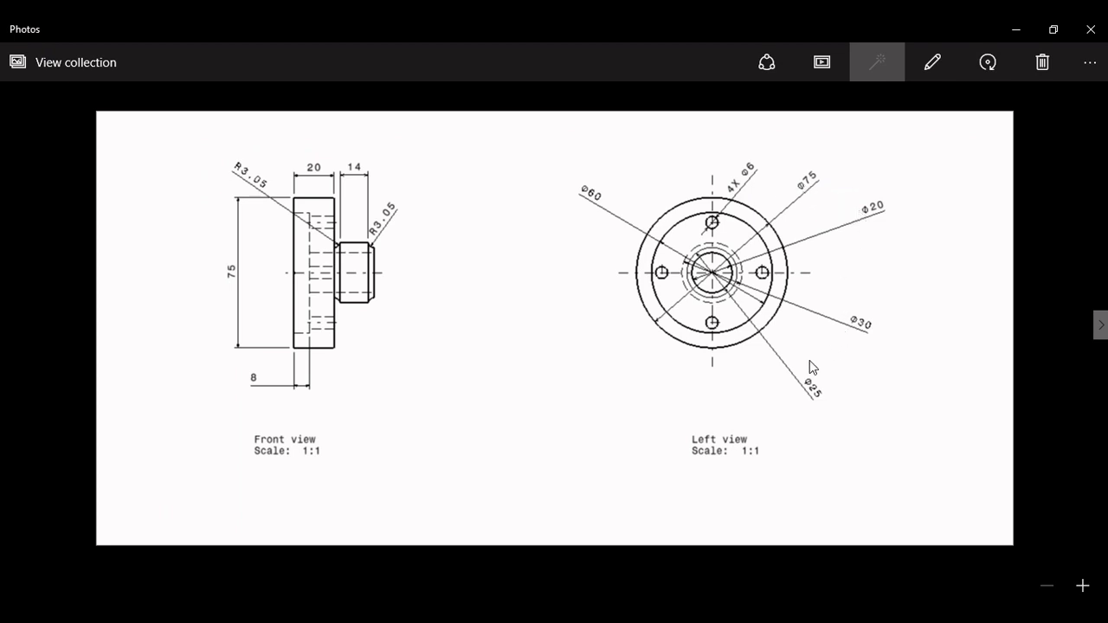
{"action": "key", "text": "alt+Tab"}
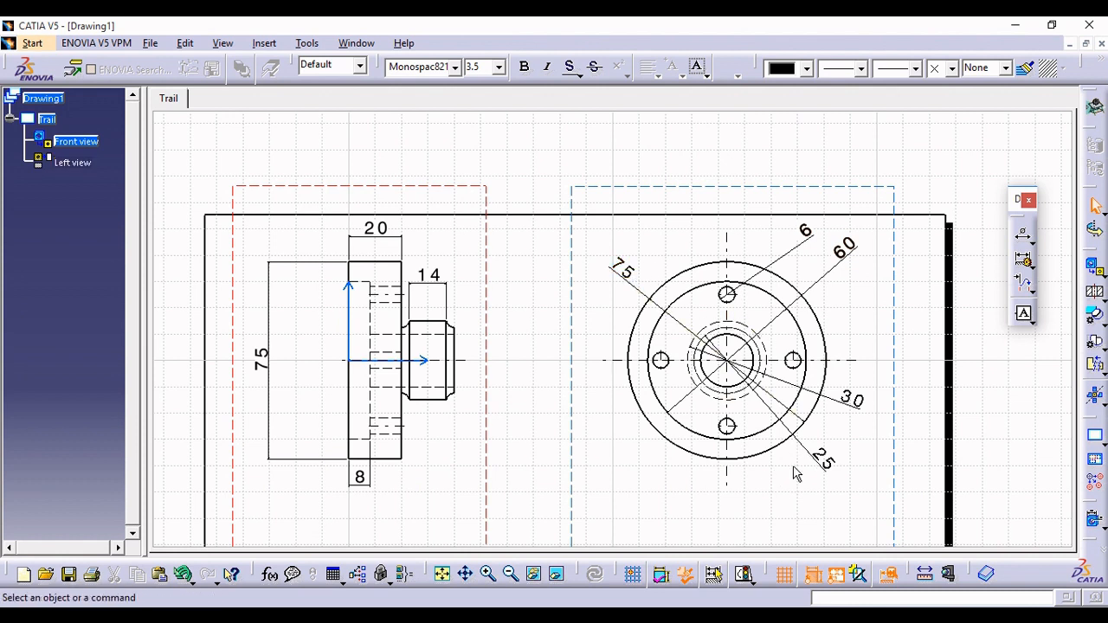
{"action": "left_click", "coordinate": [627, 277]}
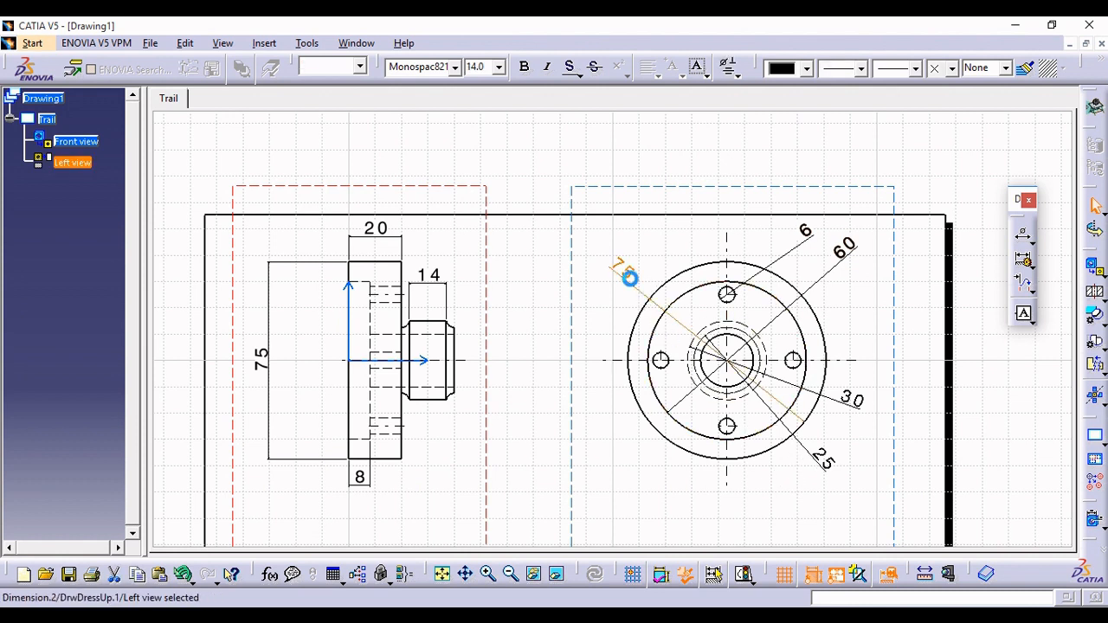
{"action": "left_click", "coordinate": [734, 76]}
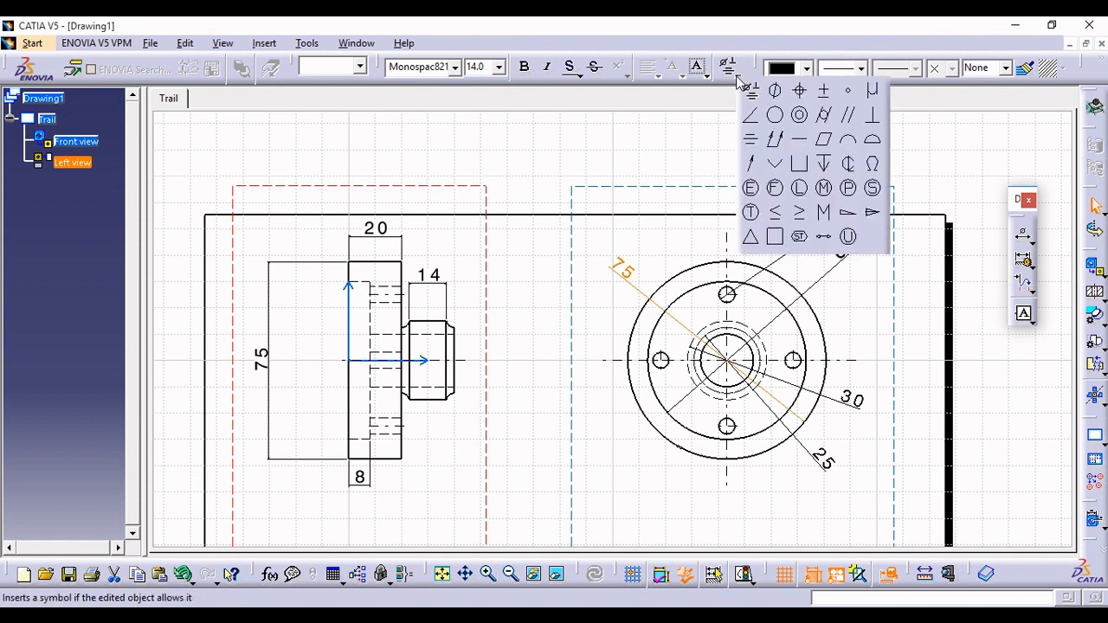
{"action": "left_click", "coordinate": [777, 94]}
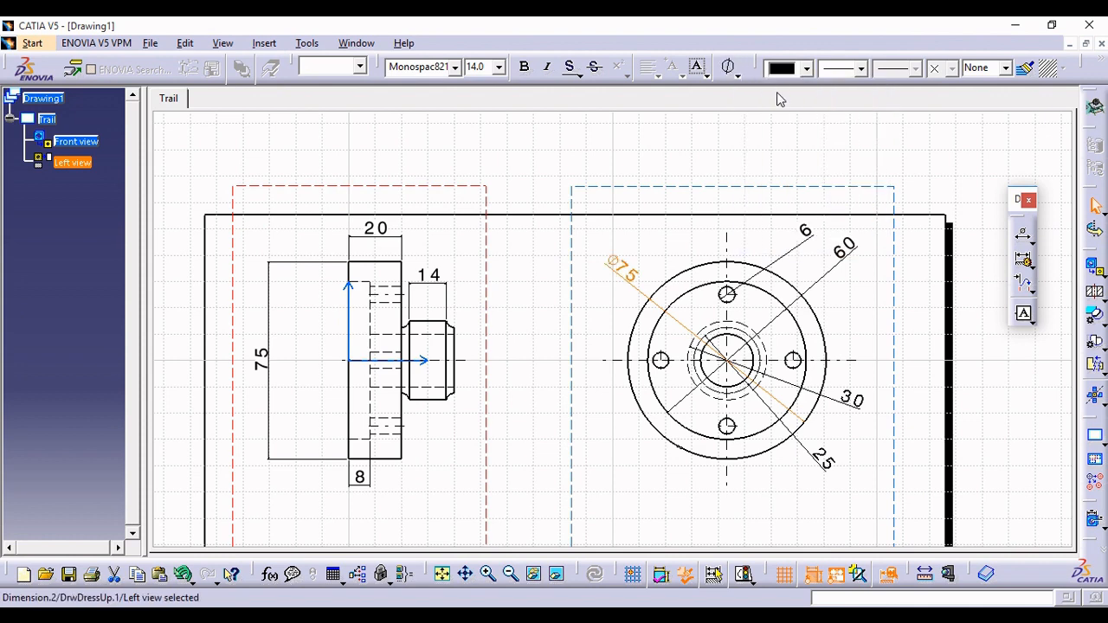
{"action": "left_click", "coordinate": [804, 232]}
{"action": "left_click", "coordinate": [732, 73]}
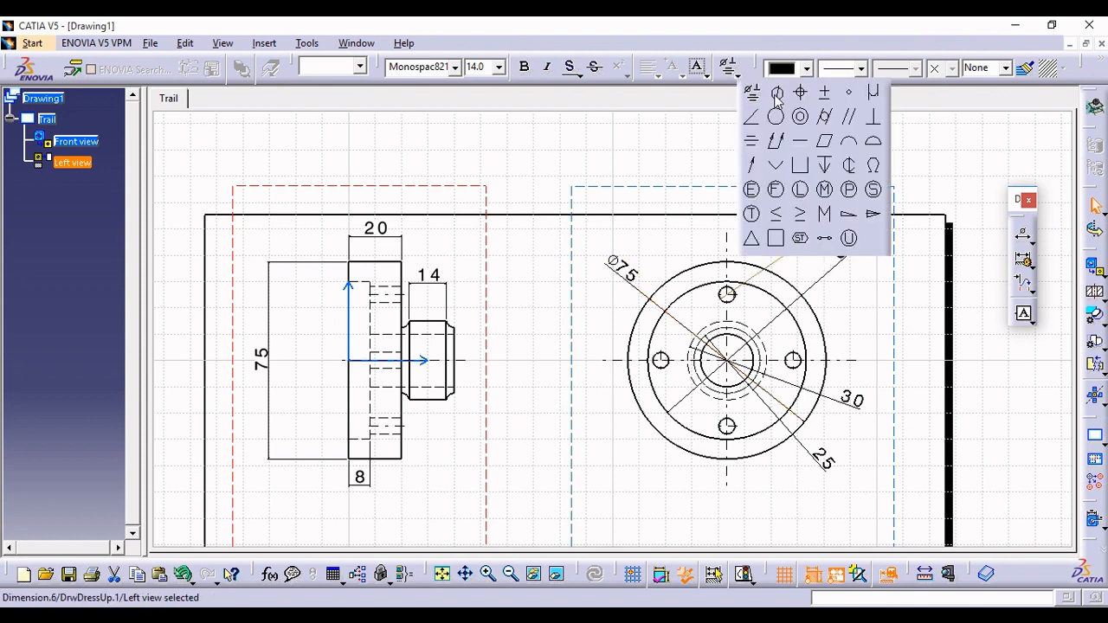
{"action": "left_click", "coordinate": [776, 93]}
{"action": "left_click", "coordinate": [842, 245]}
{"action": "left_click", "coordinate": [732, 73]}
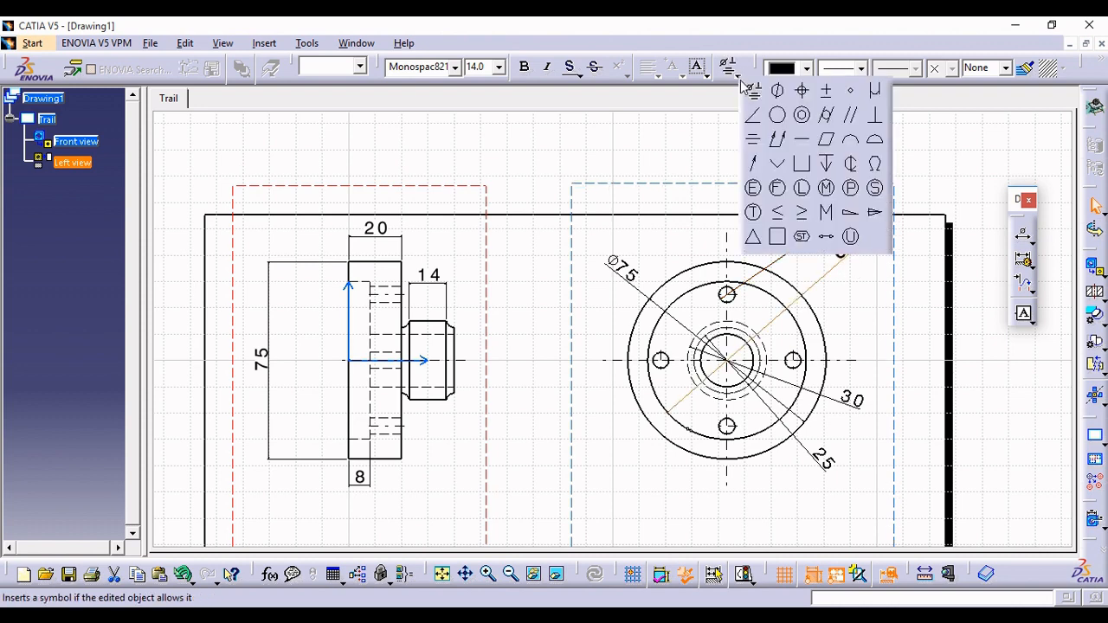
{"action": "left_click", "coordinate": [779, 92]}
Step: Add the diameter symbol to the dimensions of the dashed hub circle and the thin circle inside it
{"action": "left_click", "coordinate": [850, 398]}
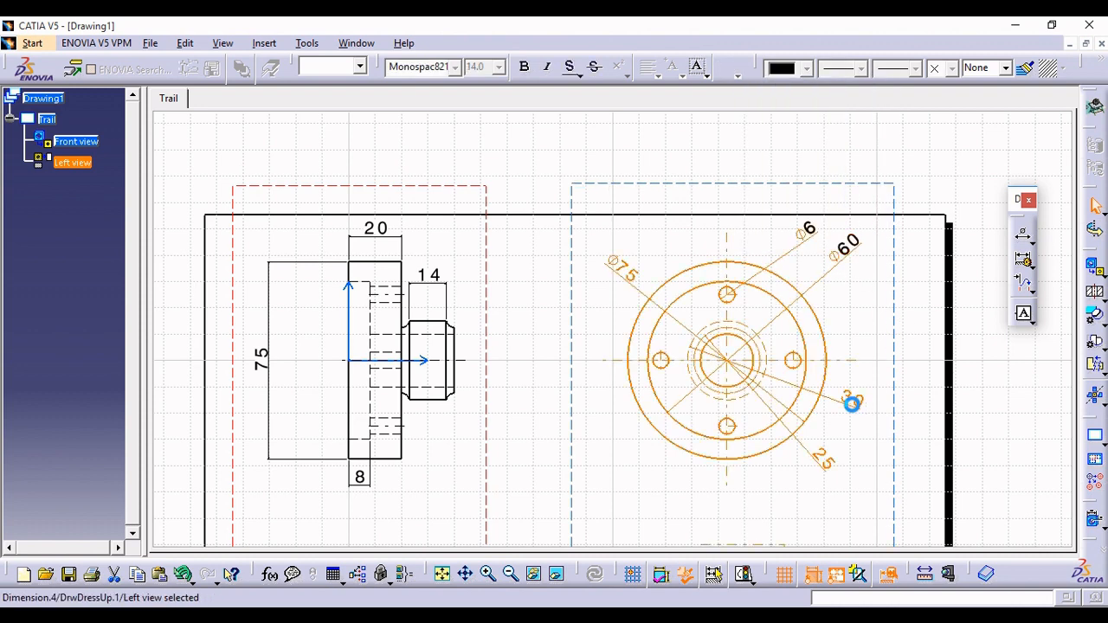
{"action": "left_click", "coordinate": [732, 73]}
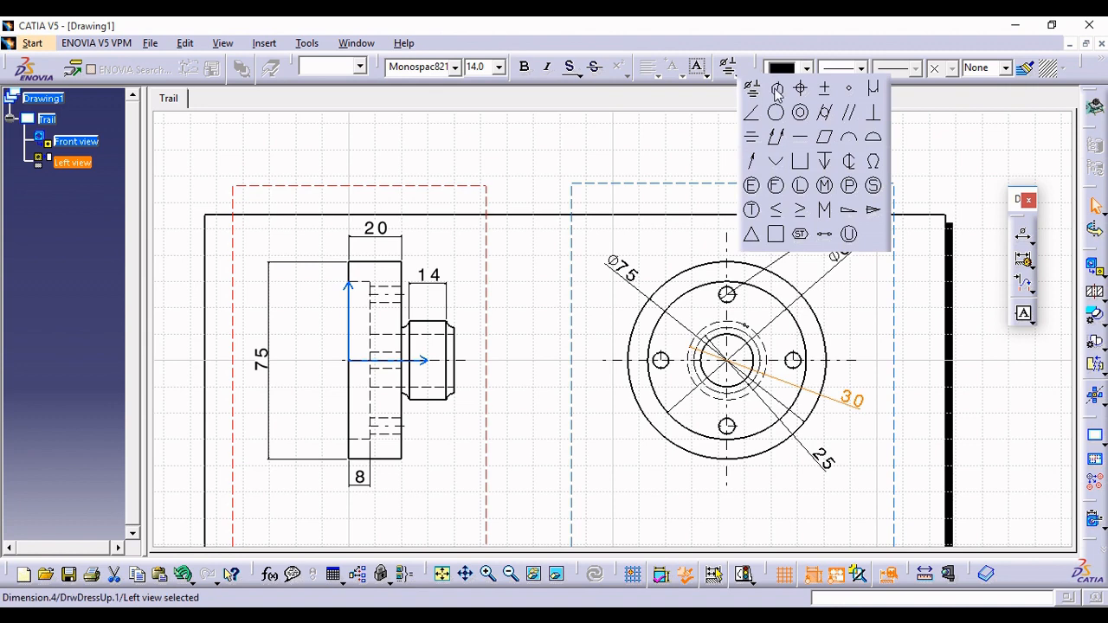
{"action": "left_click", "coordinate": [777, 93]}
{"action": "left_click", "coordinate": [823, 461]}
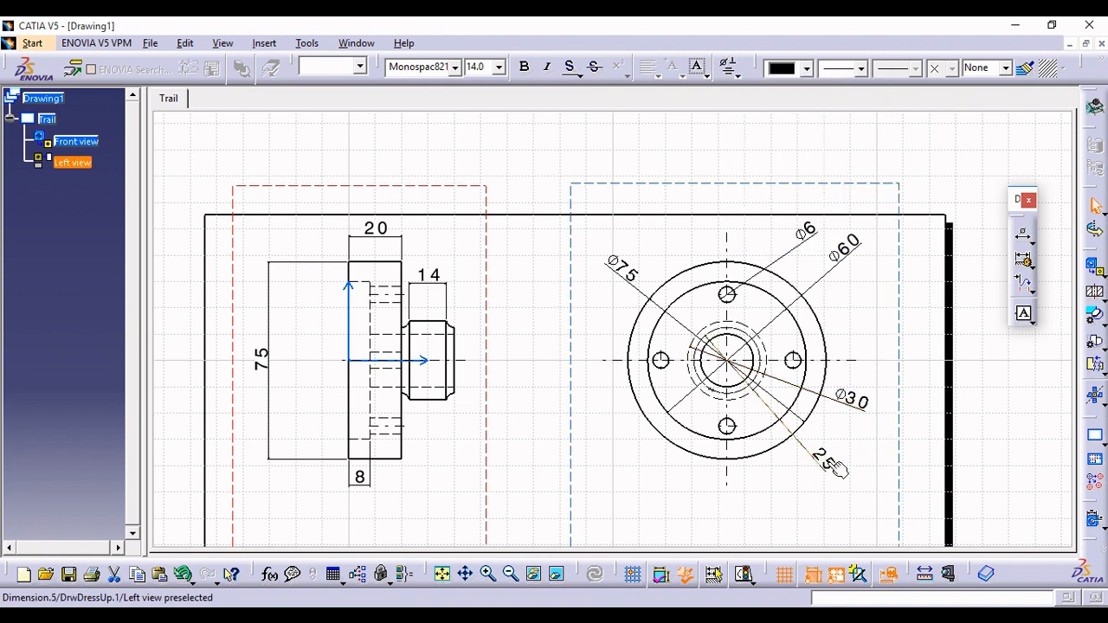
{"action": "left_click", "coordinate": [734, 74]}
{"action": "left_click", "coordinate": [779, 91]}
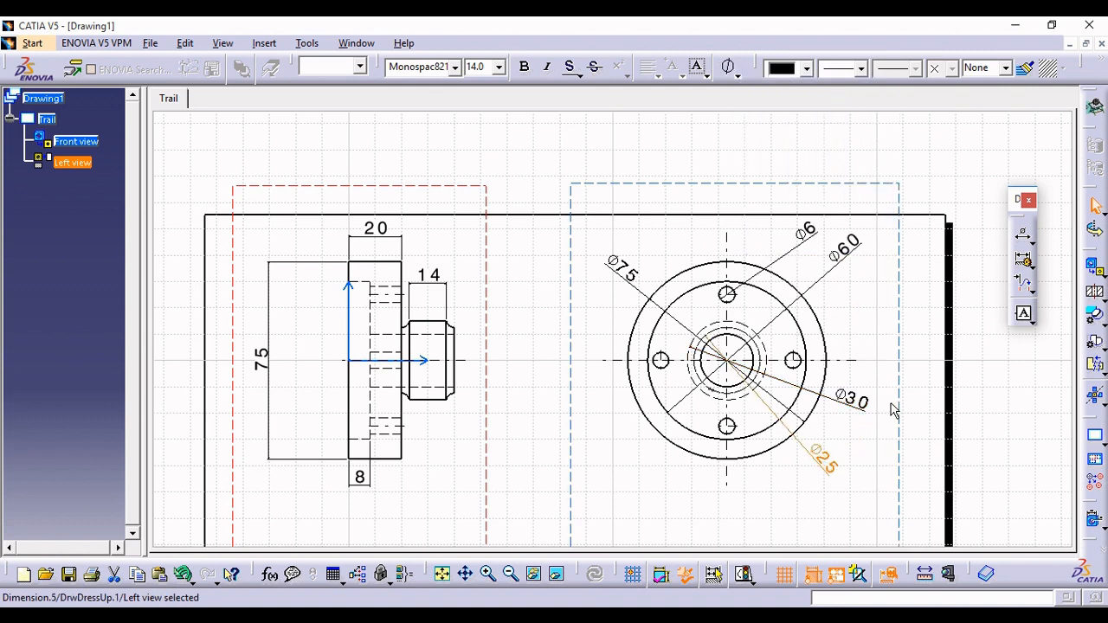
{"action": "left_click", "coordinate": [919, 401]}
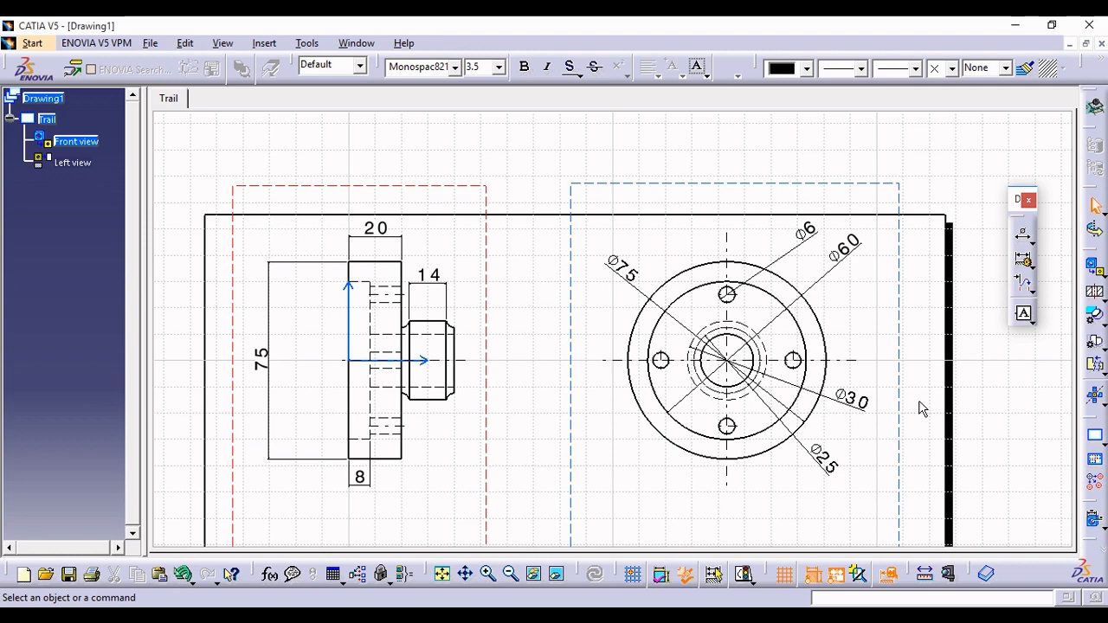
Step: Check the bolt hole callout in the Photos reference and add the associated text 4X before the bolt hole diameter dimension's main value
{"action": "key", "text": "alt+Tab"}
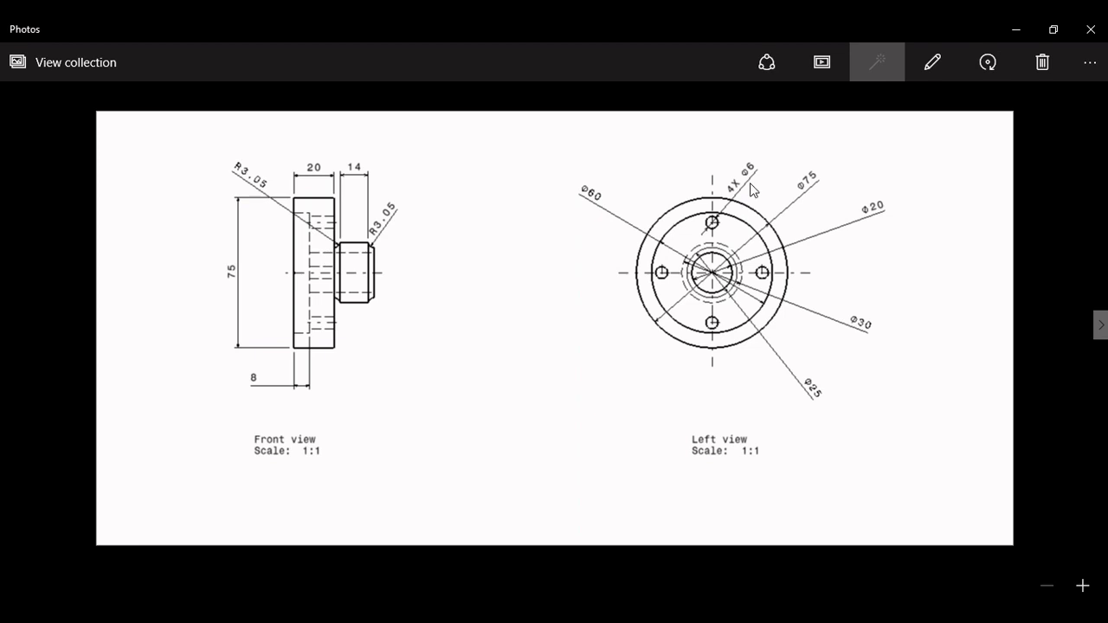
{"action": "key", "text": "alt+Tab"}
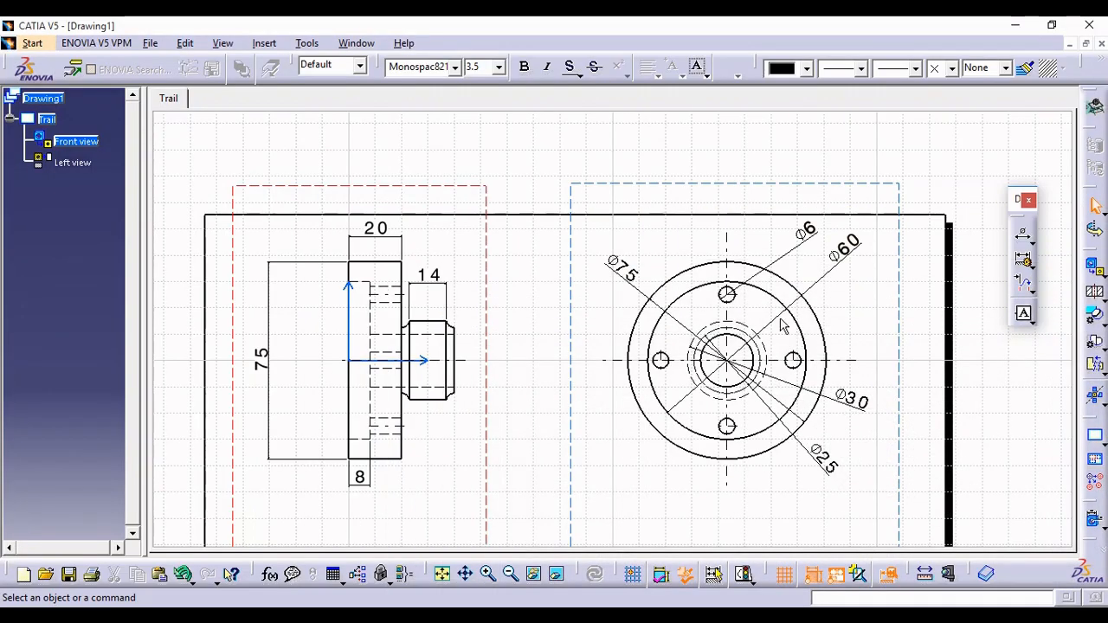
{"action": "left_click", "coordinate": [796, 254]}
{"action": "right_click", "coordinate": [797, 253]}
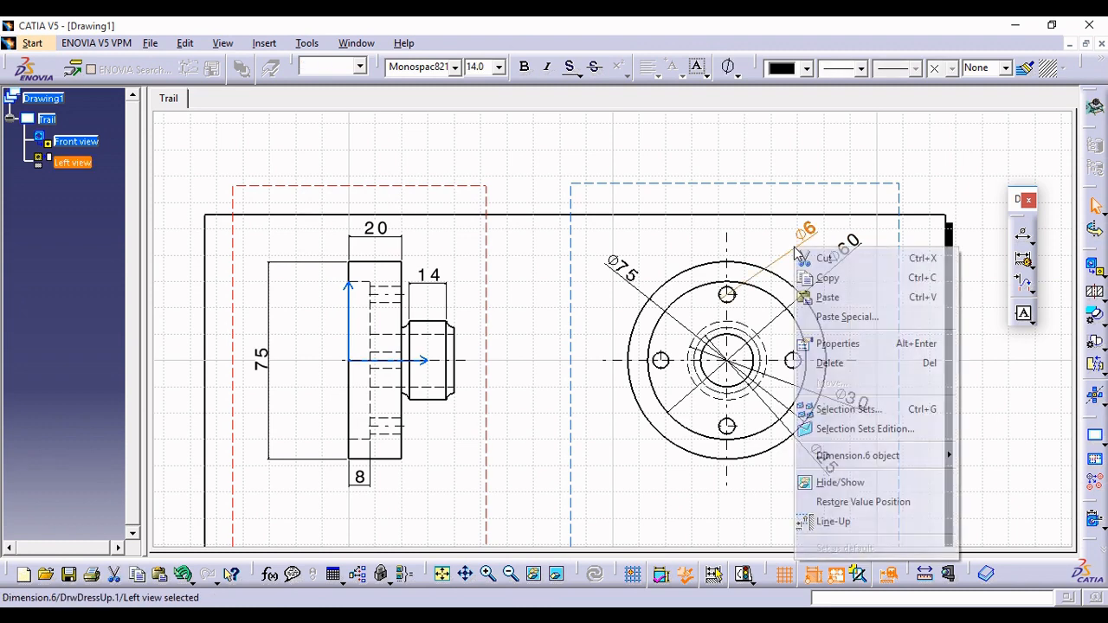
{"action": "left_click", "coordinate": [836, 342]}
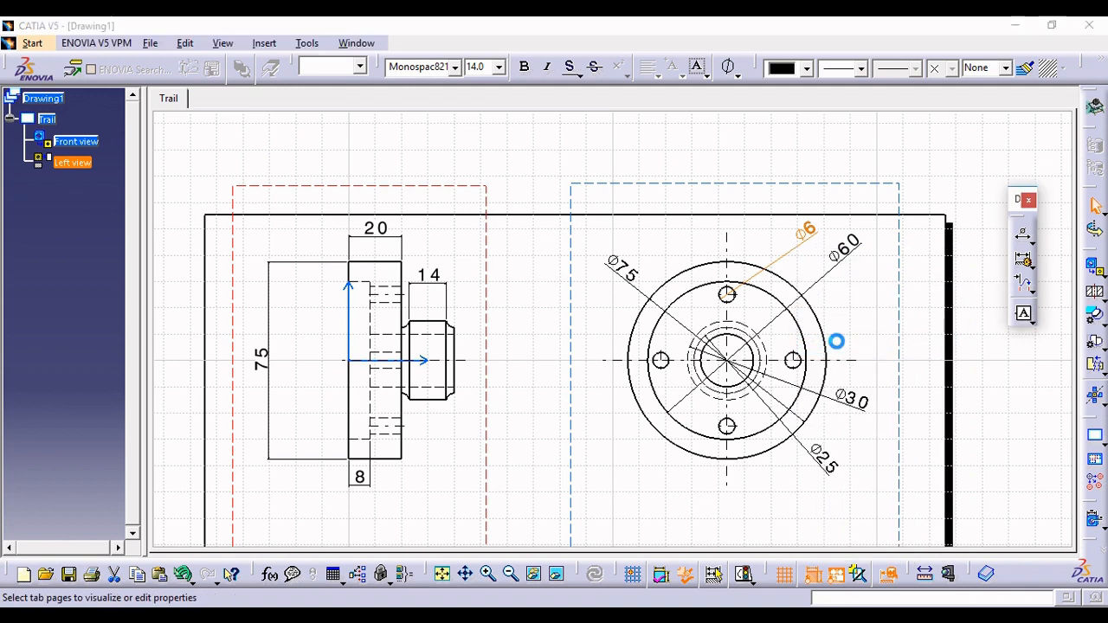
{"action": "left_click", "coordinate": [923, 169]}
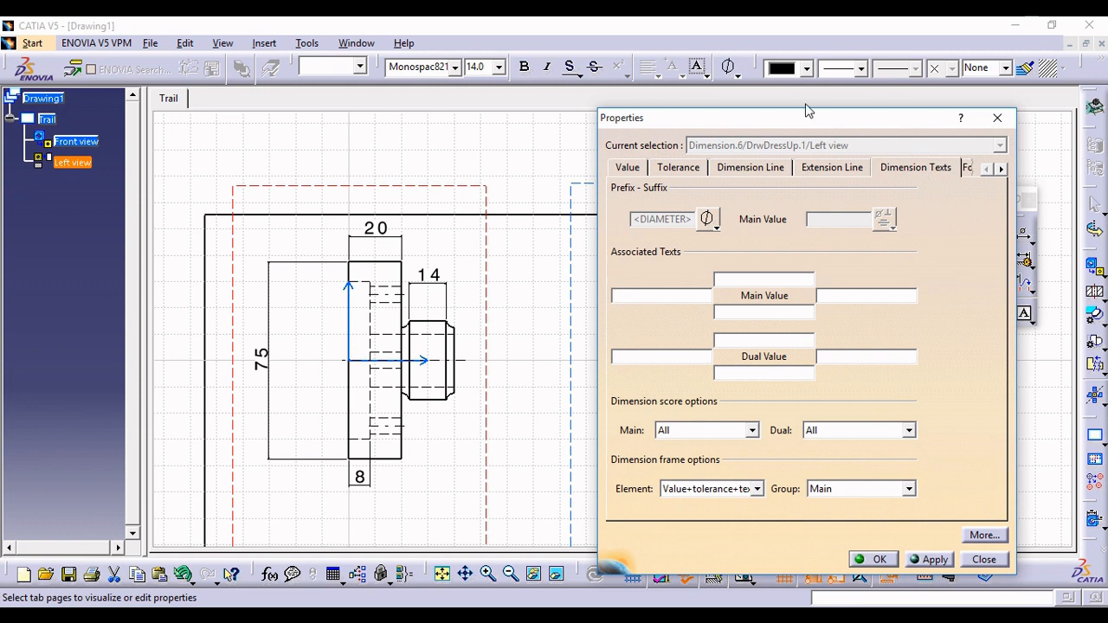
{"action": "left_click_drag", "start_coordinate": [801, 124], "coordinate": [386, 100]}
{"action": "left_click", "coordinate": [235, 269]}
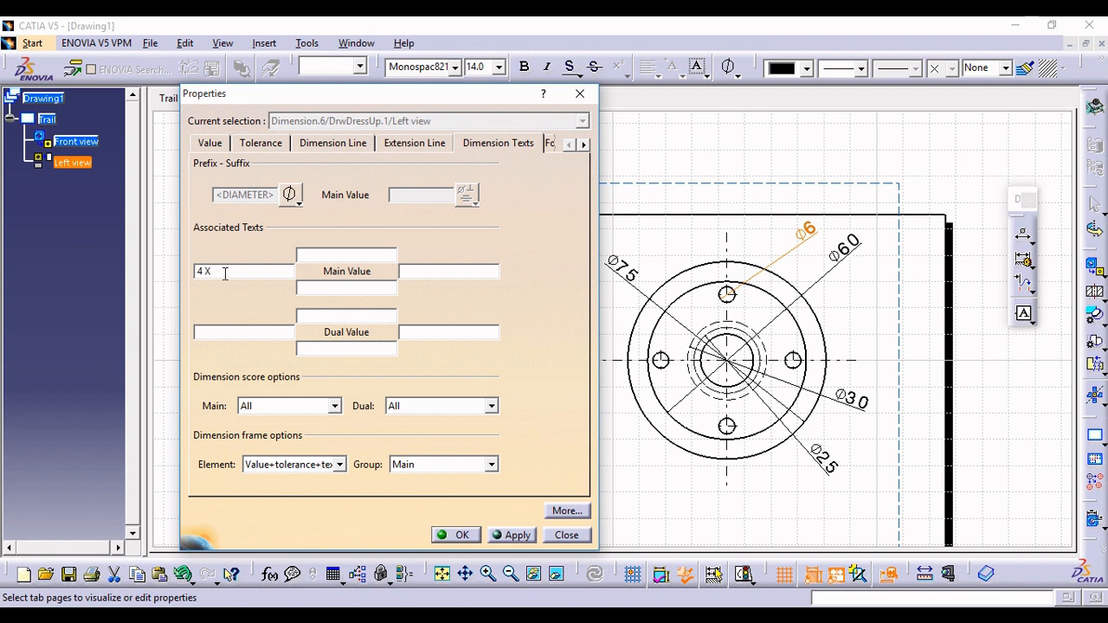
{"action": "left_click", "coordinate": [515, 535]}
{"action": "left_click", "coordinate": [502, 535]}
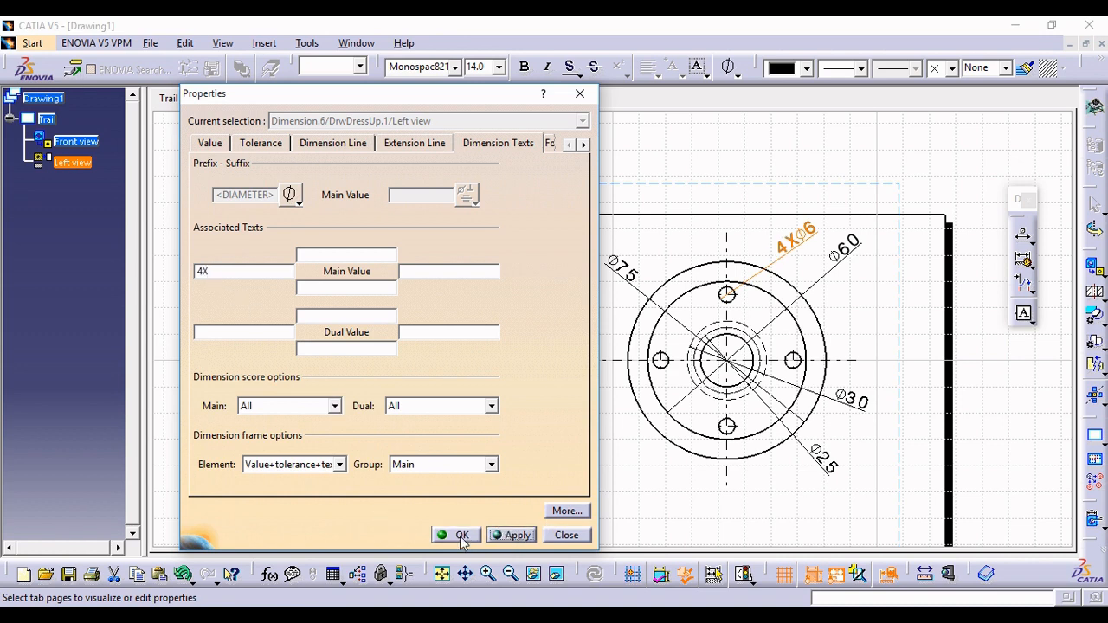
{"action": "left_click", "coordinate": [461, 535]}
{"action": "left_click", "coordinate": [544, 415]}
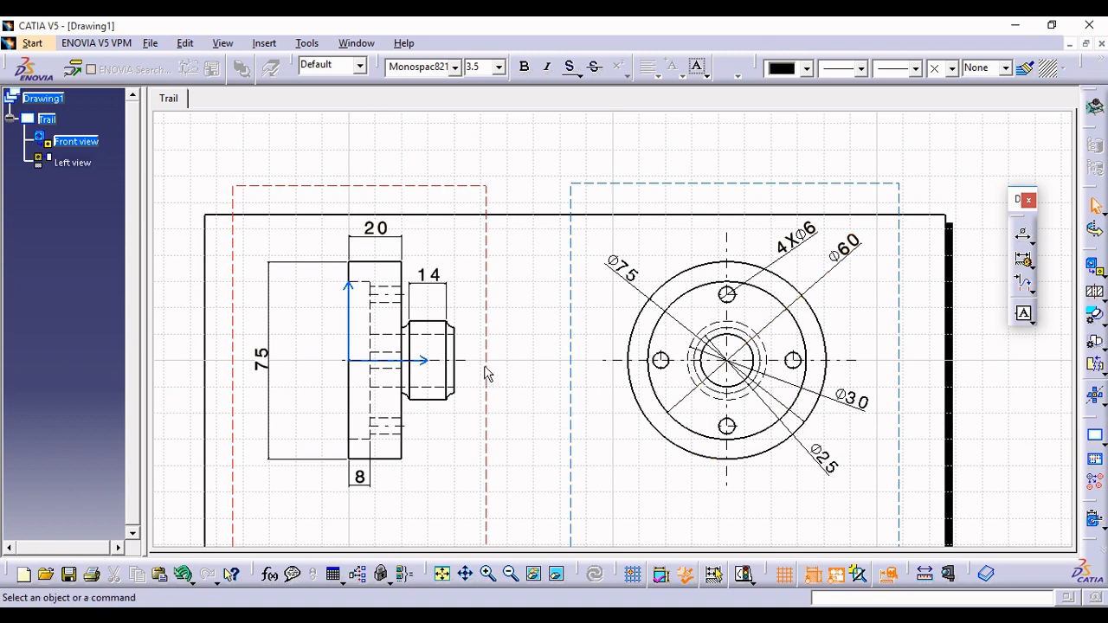
Step: Check the fillet callouts in the Photos reference and add a radius dimension to the upper arc at the hub's free end in the front view
{"action": "key", "text": "alt+Tab"}
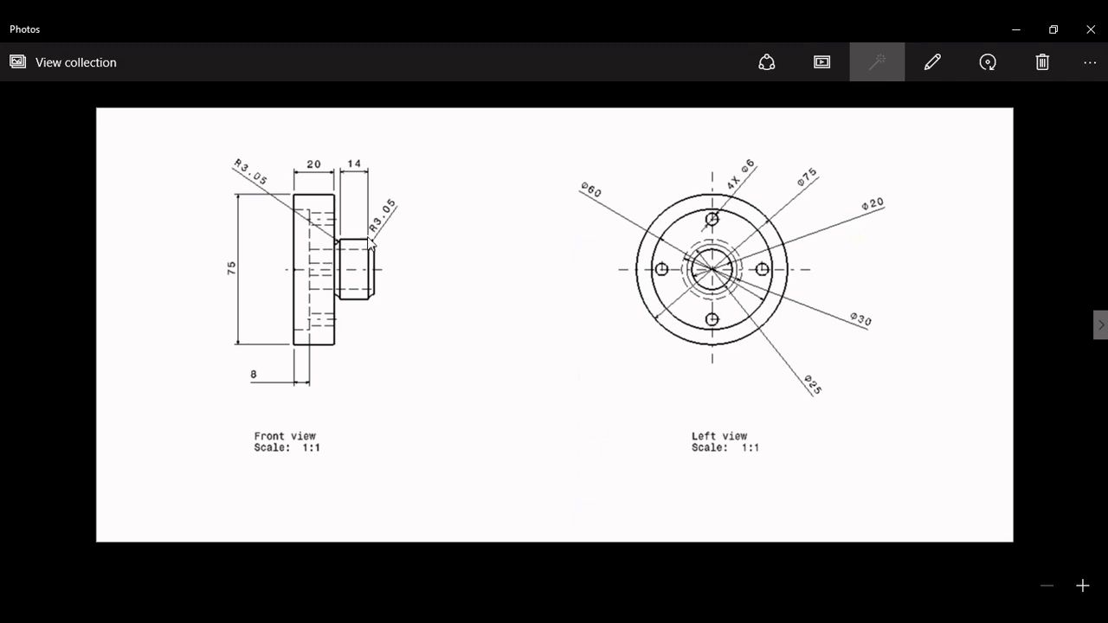
{"action": "key", "text": "alt+Tab"}
{"action": "mouse_move", "coordinate": [488, 460]}
{"action": "middle_mouse_down", "text": "ctrl"}
{"action": "mouse_move", "coordinate": [519, 260]}
{"action": "mouse_move", "coordinate": [830, 257]}
{"action": "middle_mouse_up", "text": "ctrl"}
{"action": "middle_click_drag", "start_coordinate": [340, 363], "coordinate": [784, 289]}
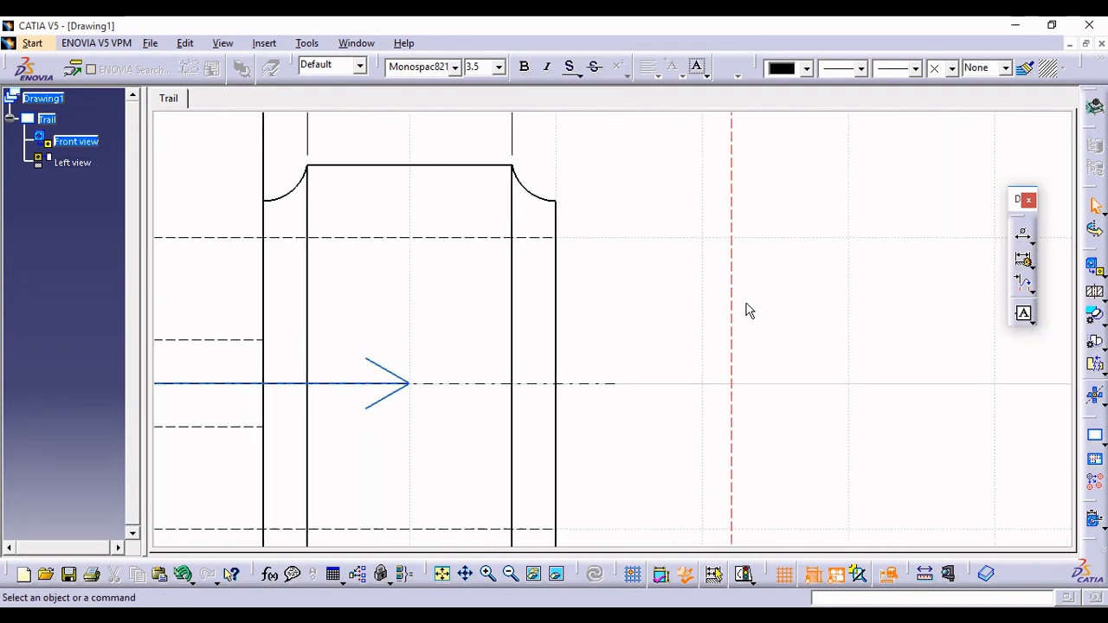
{"action": "middle_click_drag", "start_coordinate": [468, 338], "coordinate": [434, 445]}
{"action": "left_click", "coordinate": [1033, 244]}
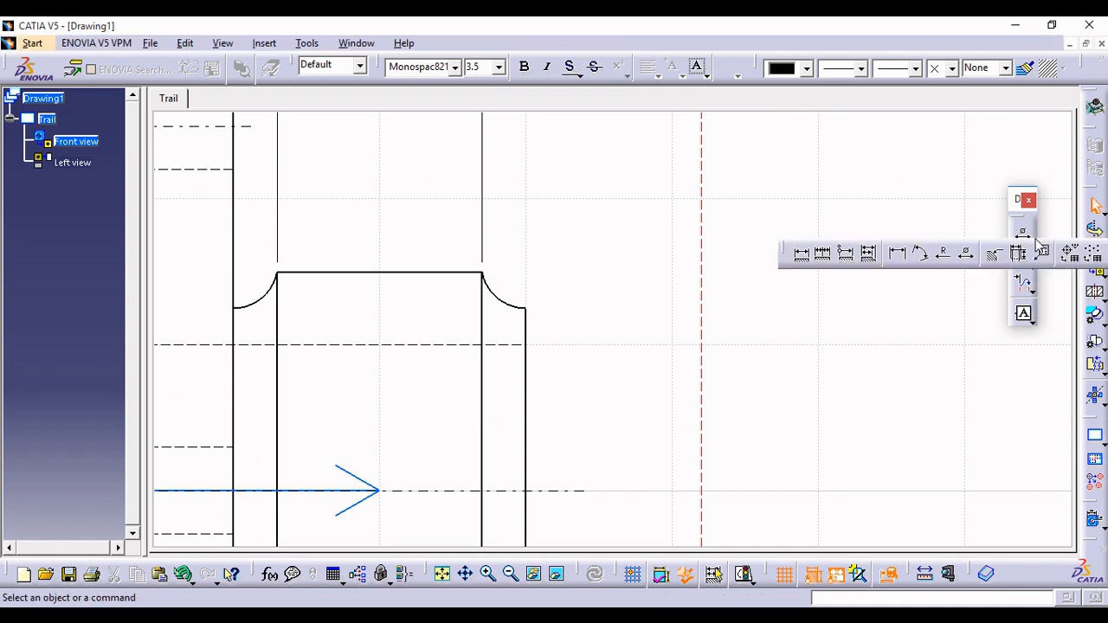
{"action": "left_click", "coordinate": [945, 257]}
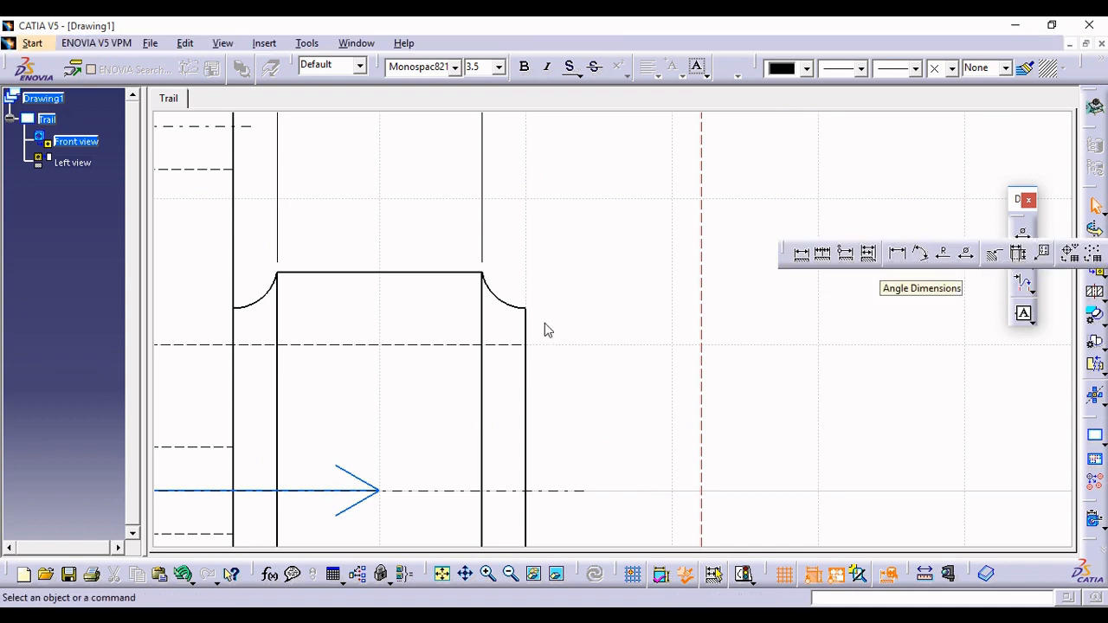
{"action": "left_click", "coordinate": [508, 304]}
{"action": "left_click", "coordinate": [524, 270]}
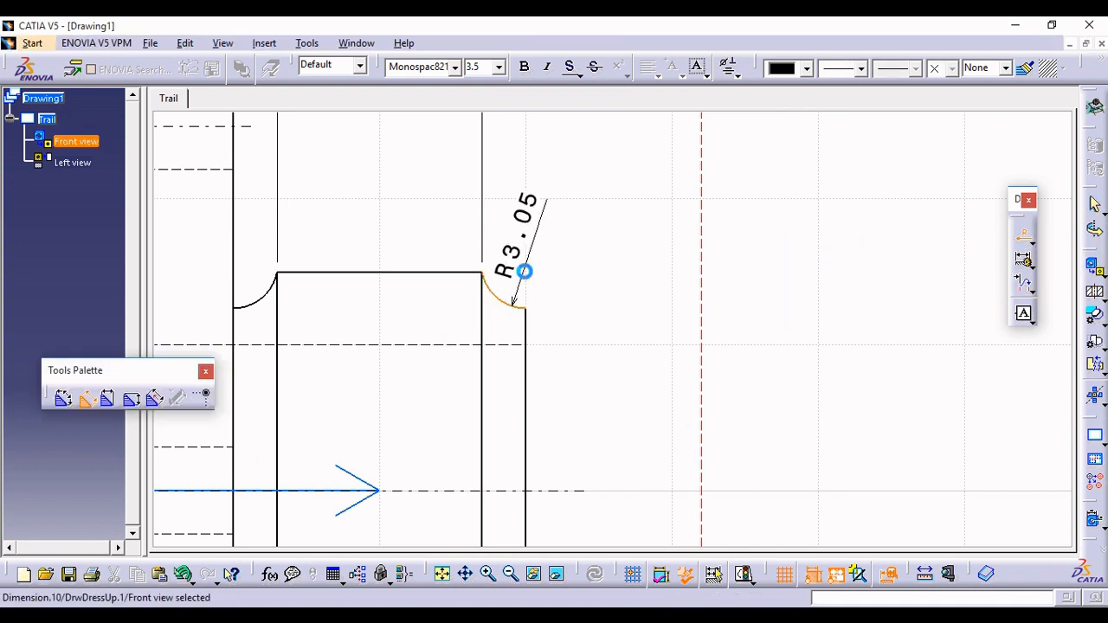
Step: Add a radius dimension to the upper arc between the flange and the hub, placing its text above the arc on the flange side
{"action": "middle_click_drag", "start_coordinate": [632, 299], "coordinate": [633, 407], "text": "ctrl"}
{"action": "left_click", "coordinate": [1024, 237]}
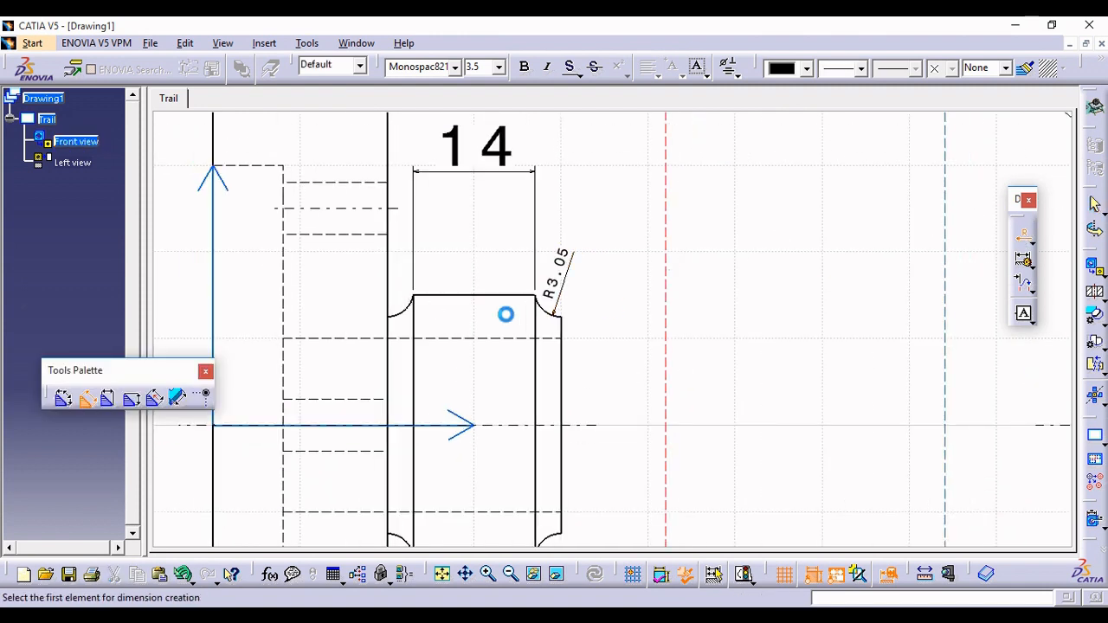
{"action": "left_click", "coordinate": [402, 315]}
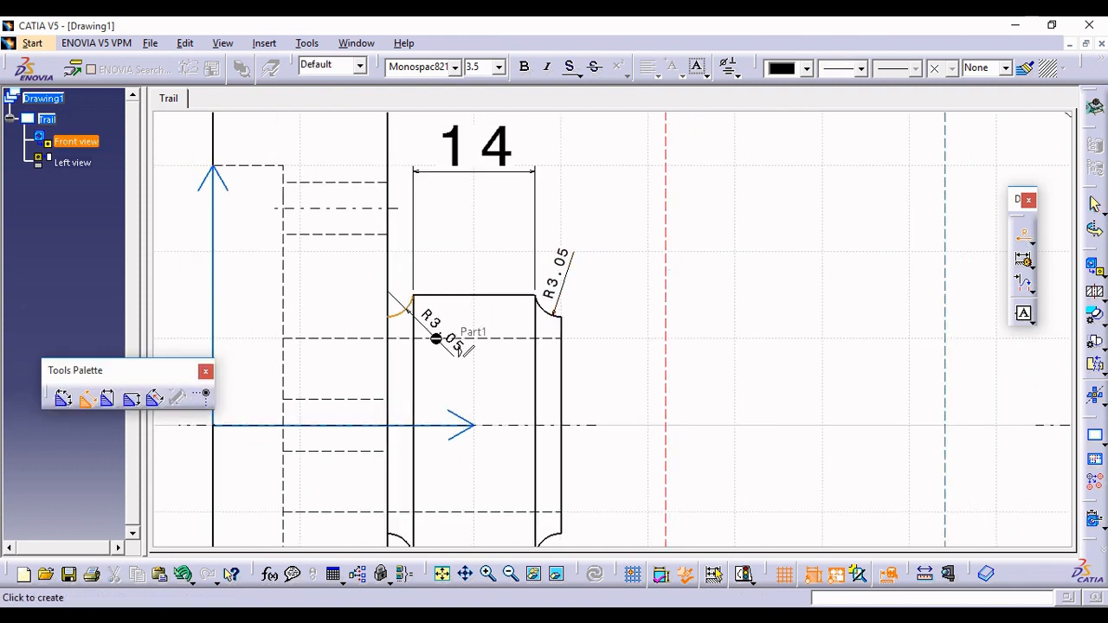
{"action": "left_click", "coordinate": [352, 259]}
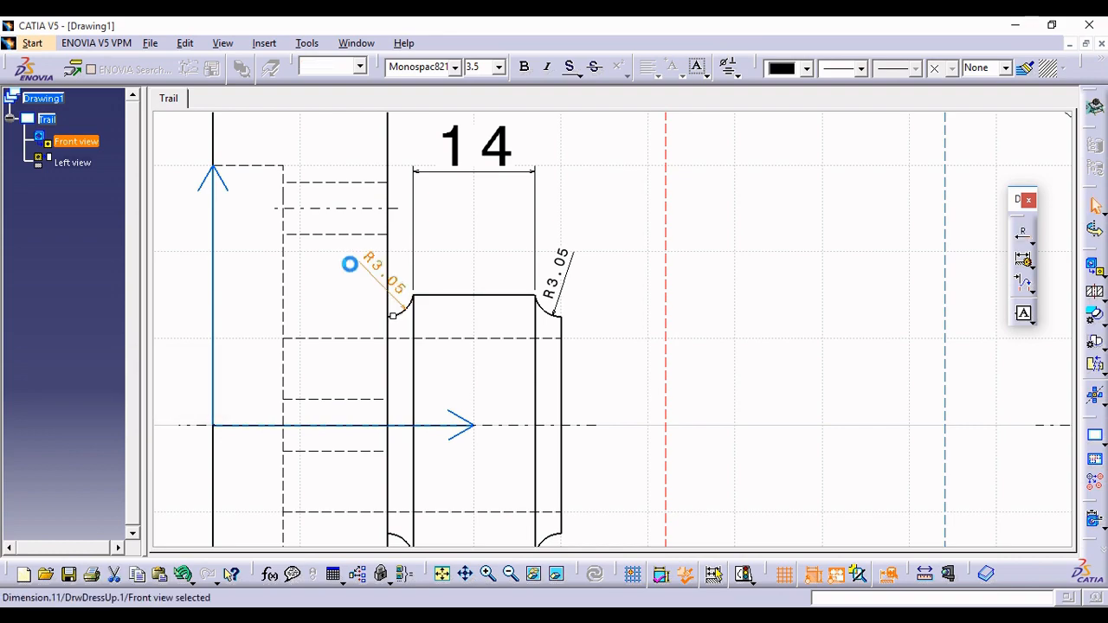
{"action": "left_click", "coordinate": [902, 289]}
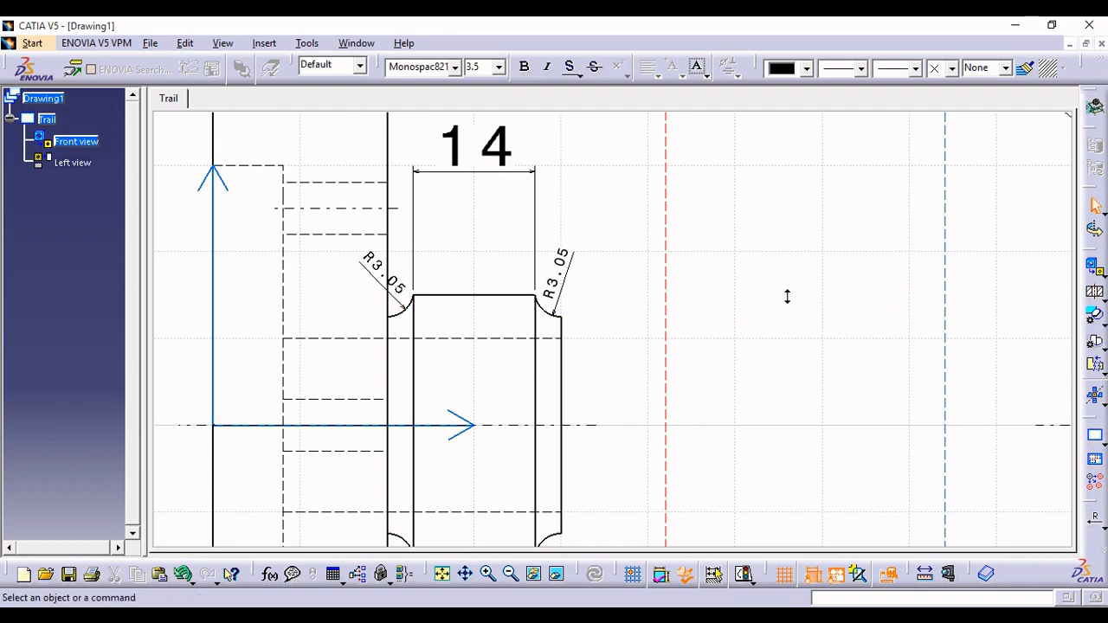
Step: Copy the hub width dimension's format onto both radius dimensions in the front view
{"action": "mouse_move", "coordinate": [787, 296]}
{"action": "middle_mouse_down", "text": "ctrl"}
{"action": "mouse_move", "coordinate": [739, 383]}
{"action": "mouse_move", "coordinate": [692, 310]}
{"action": "middle_mouse_up", "text": "ctrl"}
{"action": "middle_click_drag", "start_coordinate": [679, 343], "coordinate": [704, 319]}
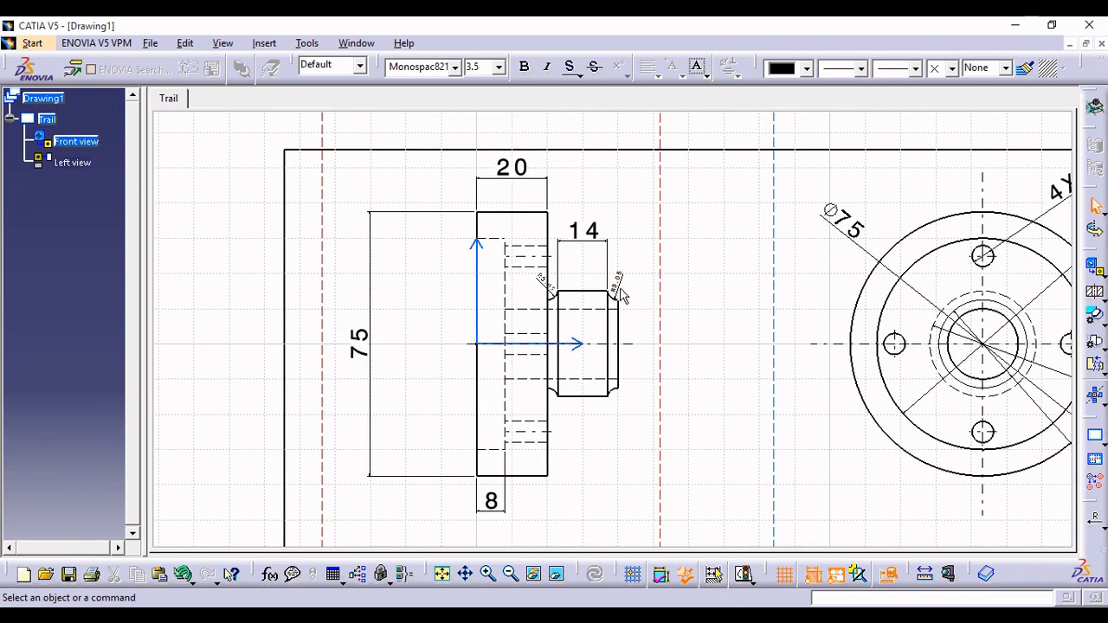
{"action": "left_click", "coordinate": [615, 282]}
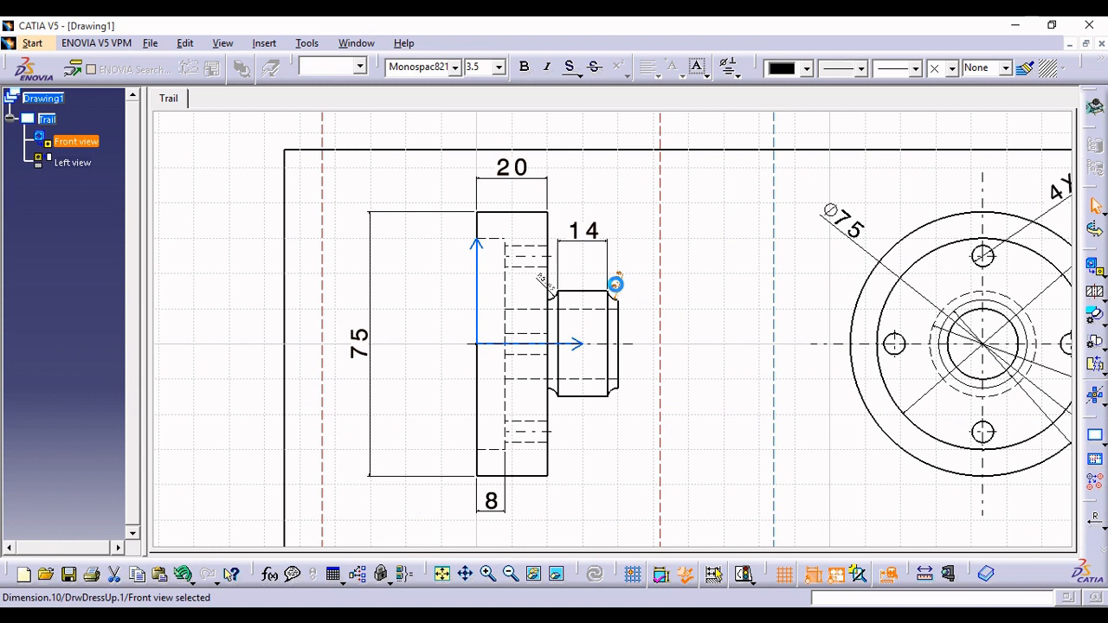
{"action": "left_click", "coordinate": [547, 290], "text": "ctrl"}
{"action": "left_click", "coordinate": [1024, 68]}
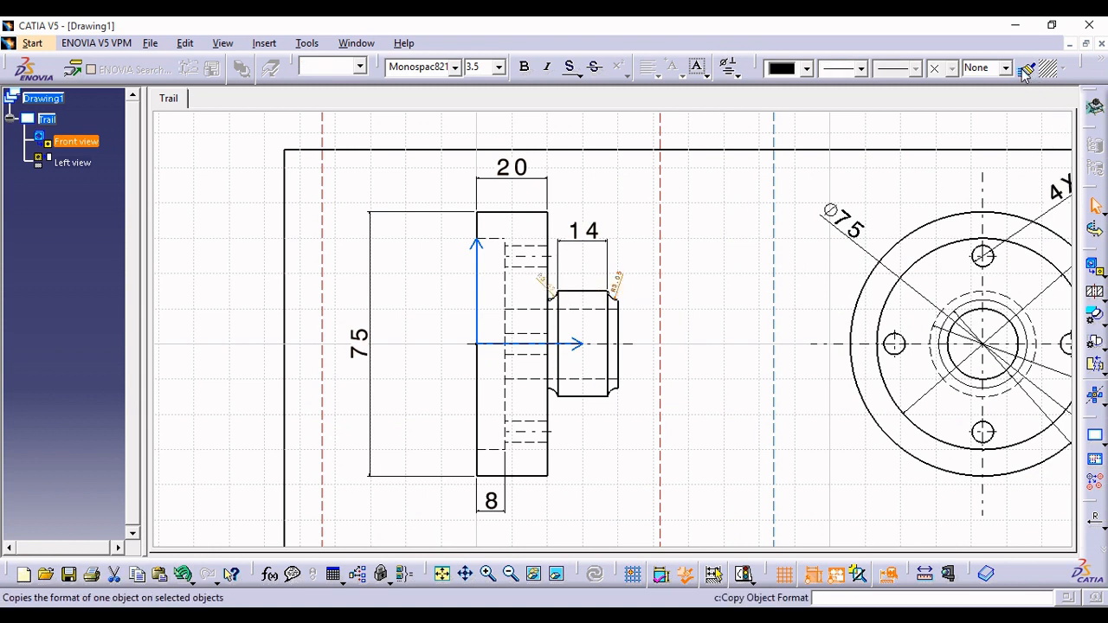
{"action": "left_click", "coordinate": [583, 232]}
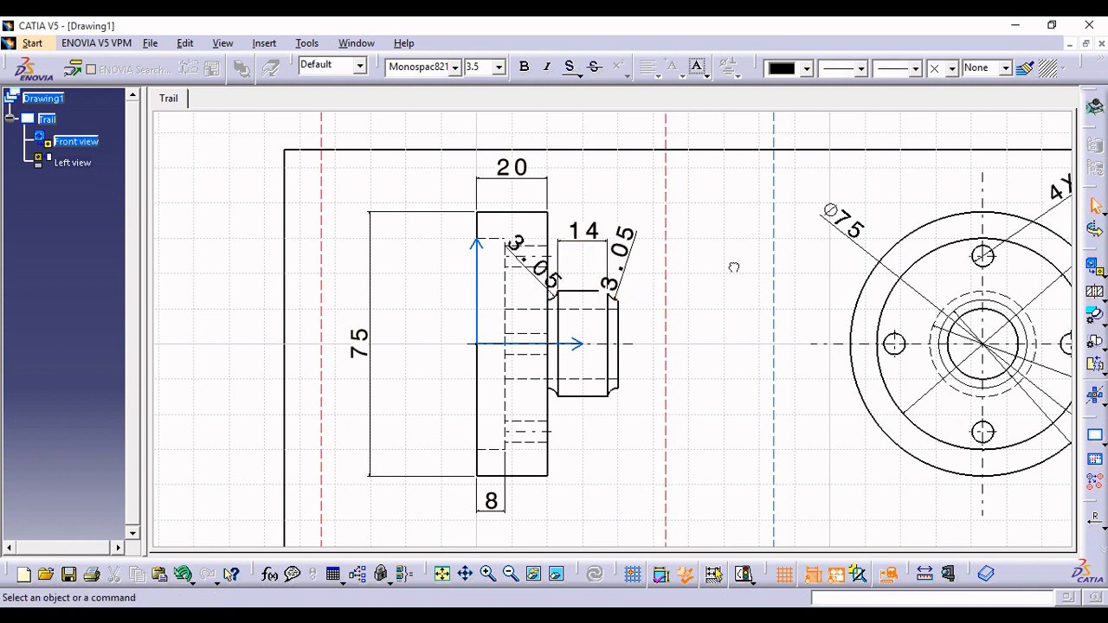
Step: Reposition both radius dimensions at flatter angles, one outward beyond the hub's free end and the other over the flange
{"action": "middle_click_drag", "start_coordinate": [713, 256], "coordinate": [692, 238], "text": "ctrl"}
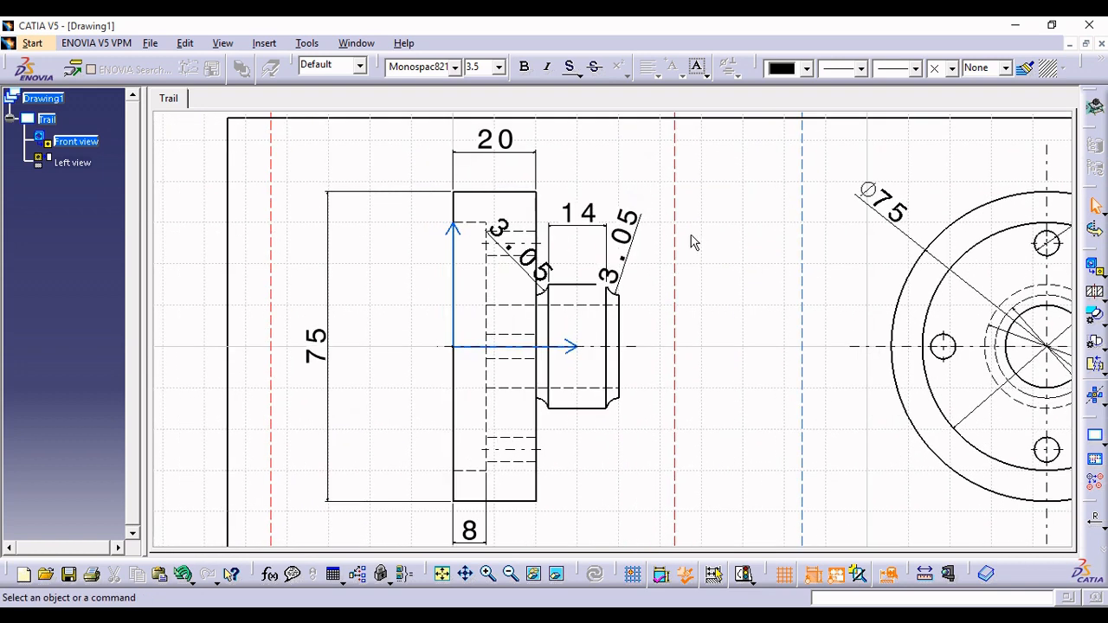
{"action": "left_click_drag", "start_coordinate": [632, 247], "coordinate": [688, 248]}
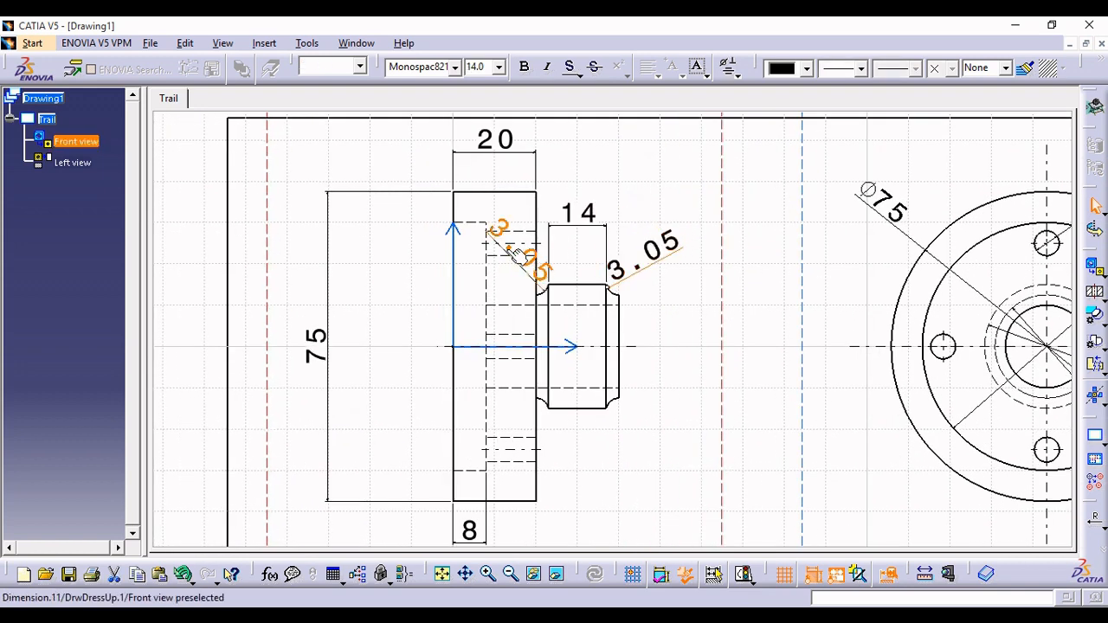
{"action": "left_click_drag", "start_coordinate": [511, 254], "coordinate": [422, 208]}
Step: Add the associated text R before the main value of the radius dimension at the hub's free end
{"action": "left_click", "coordinate": [668, 244]}
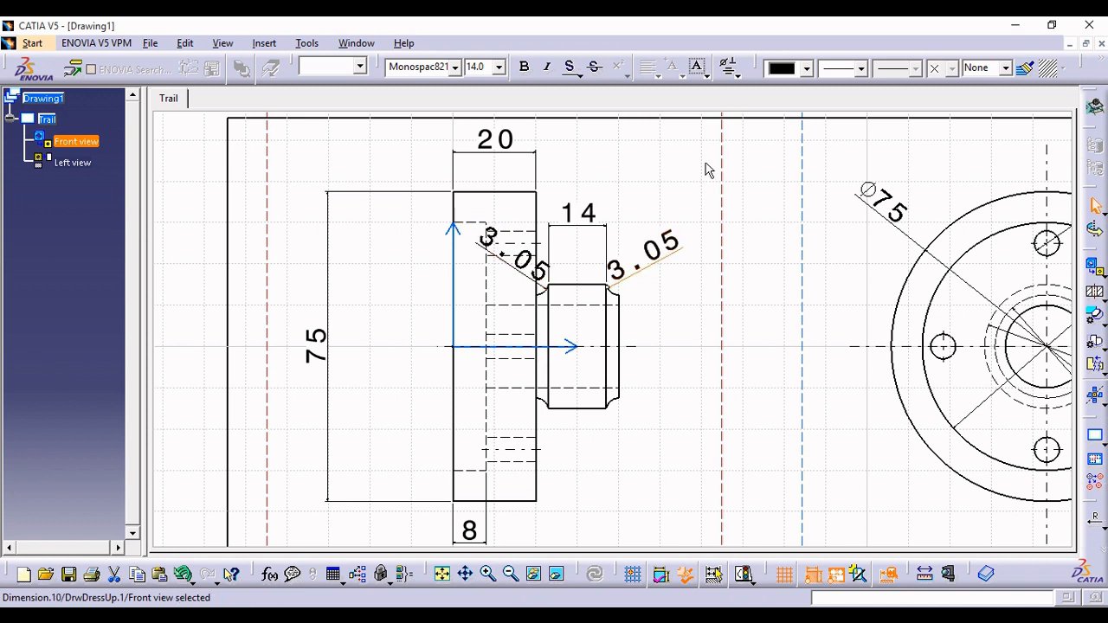
{"action": "left_click", "coordinate": [737, 76]}
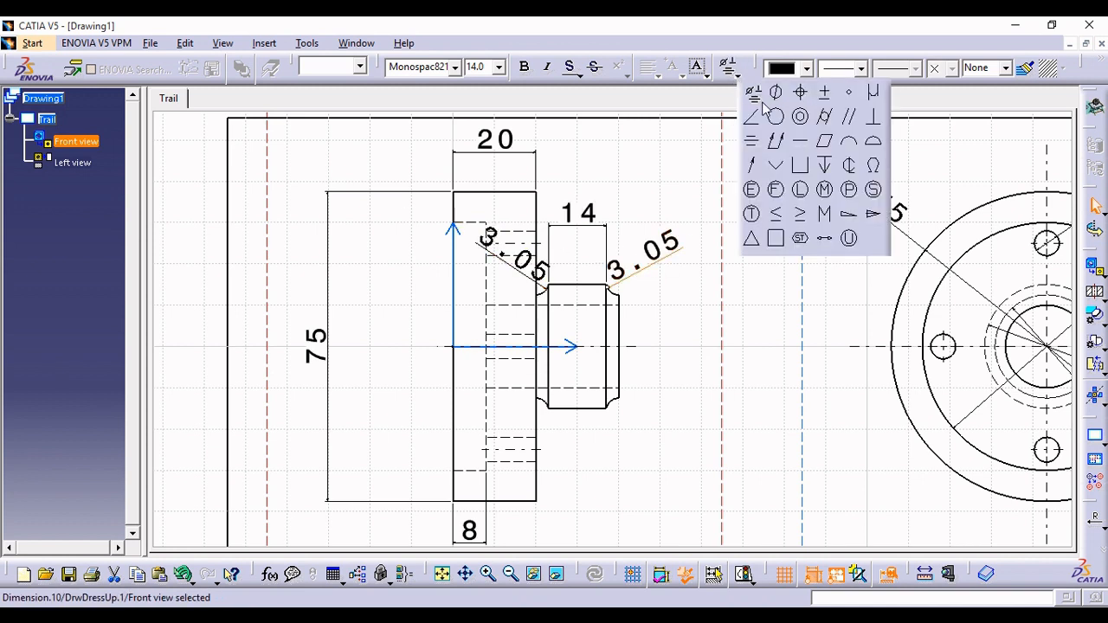
{"action": "left_click", "coordinate": [696, 317]}
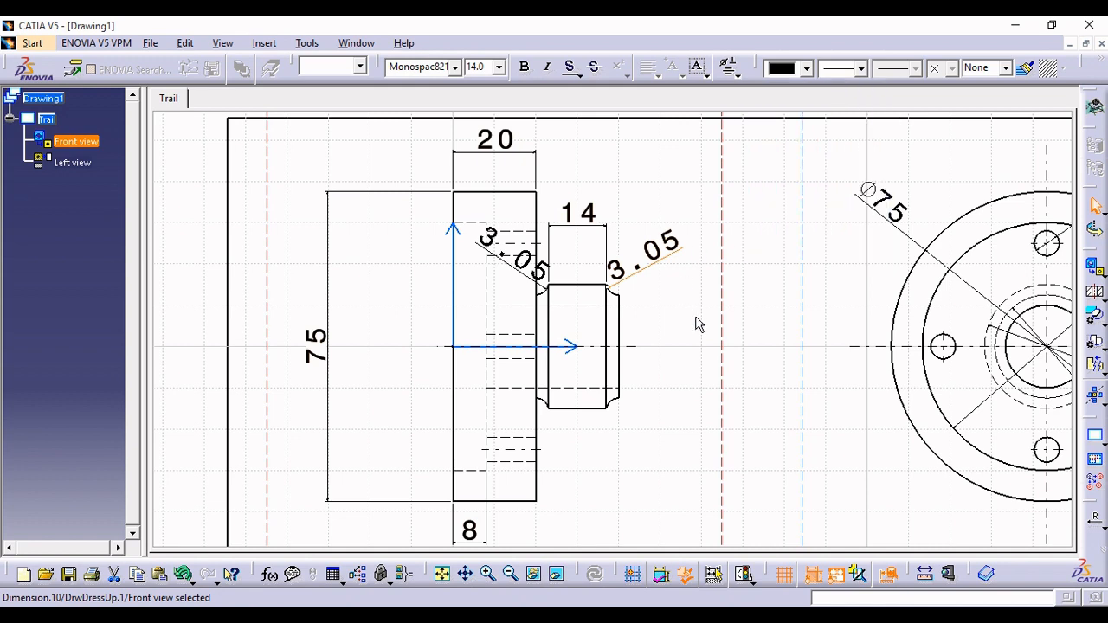
{"action": "right_click", "coordinate": [662, 252]}
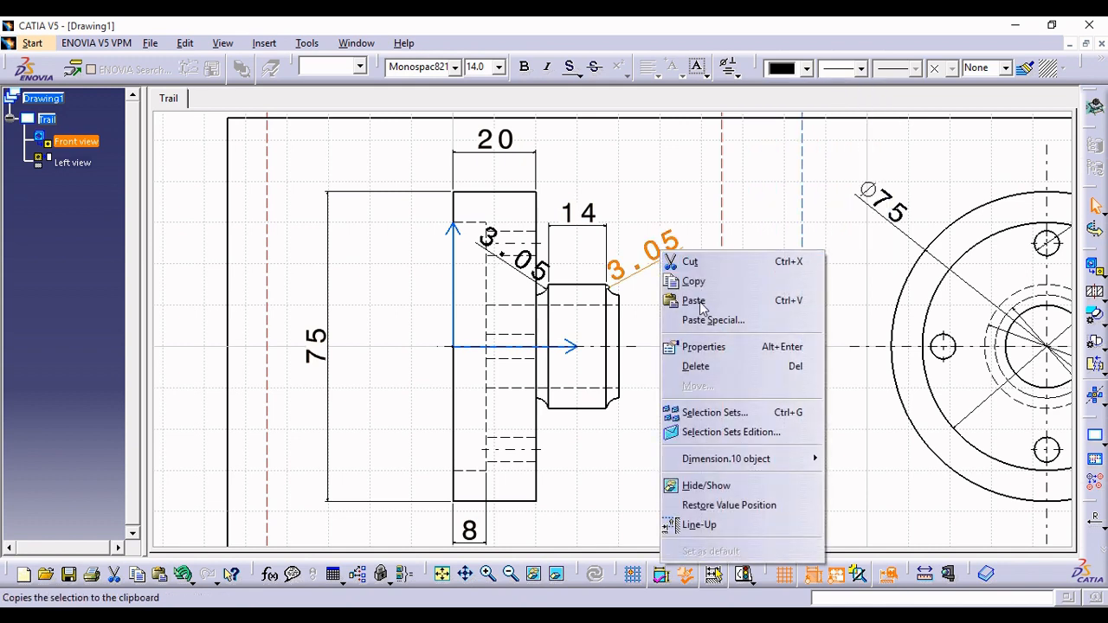
{"action": "left_click", "coordinate": [719, 348]}
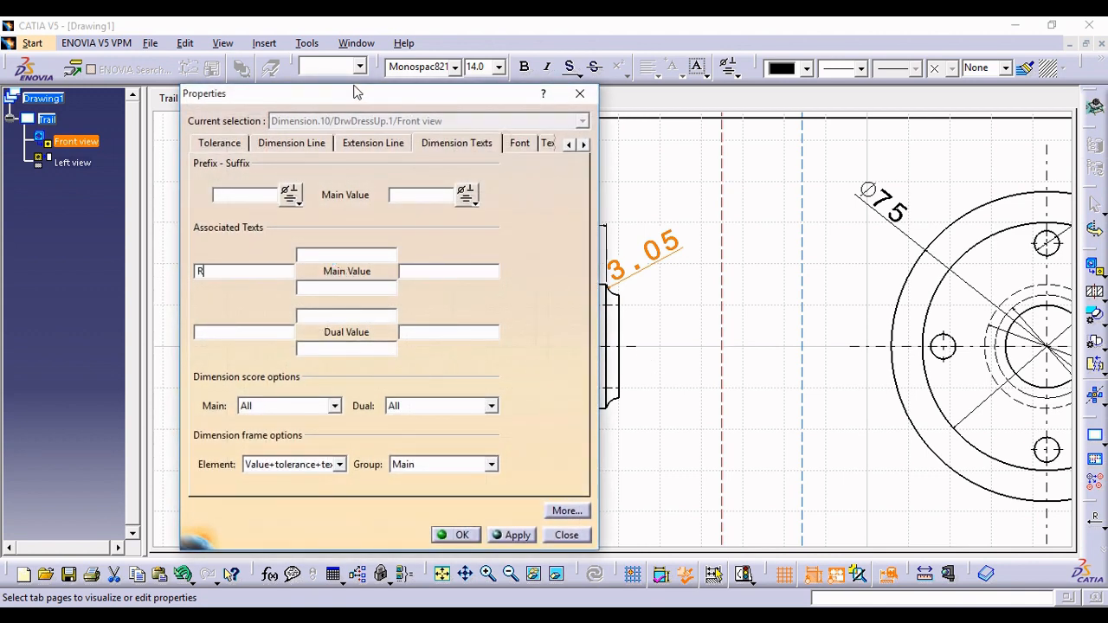
{"action": "left_click_drag", "start_coordinate": [354, 93], "coordinate": [232, 69]}
{"action": "left_click", "coordinate": [331, 510]}
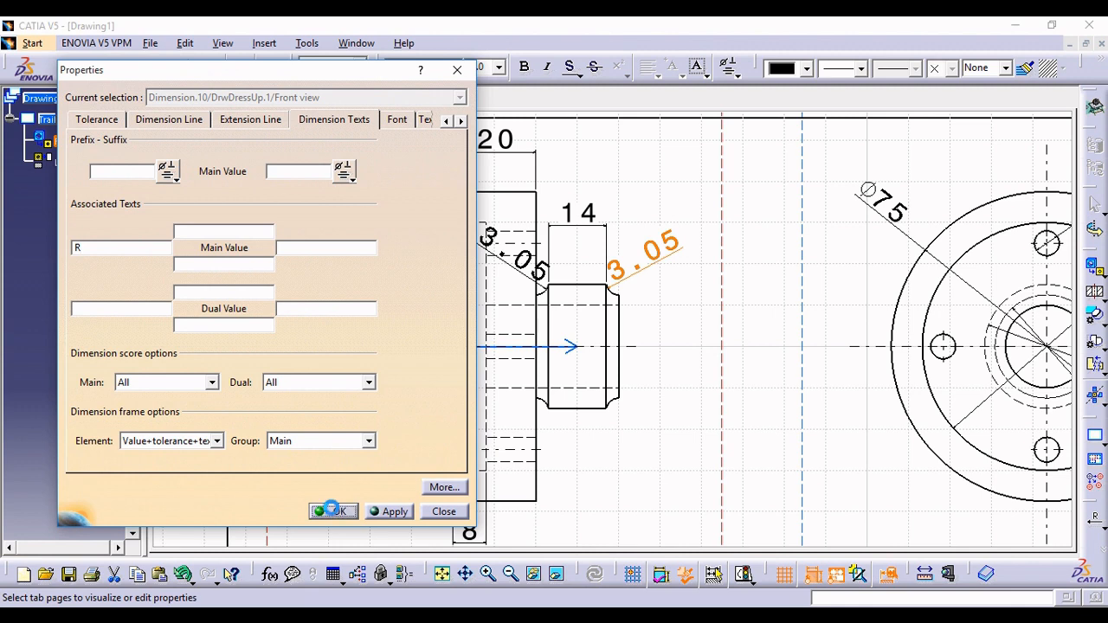
Step: Add the prefix R to the main value of the radius dimension between the flange and the hub
{"action": "right_click", "coordinate": [489, 237]}
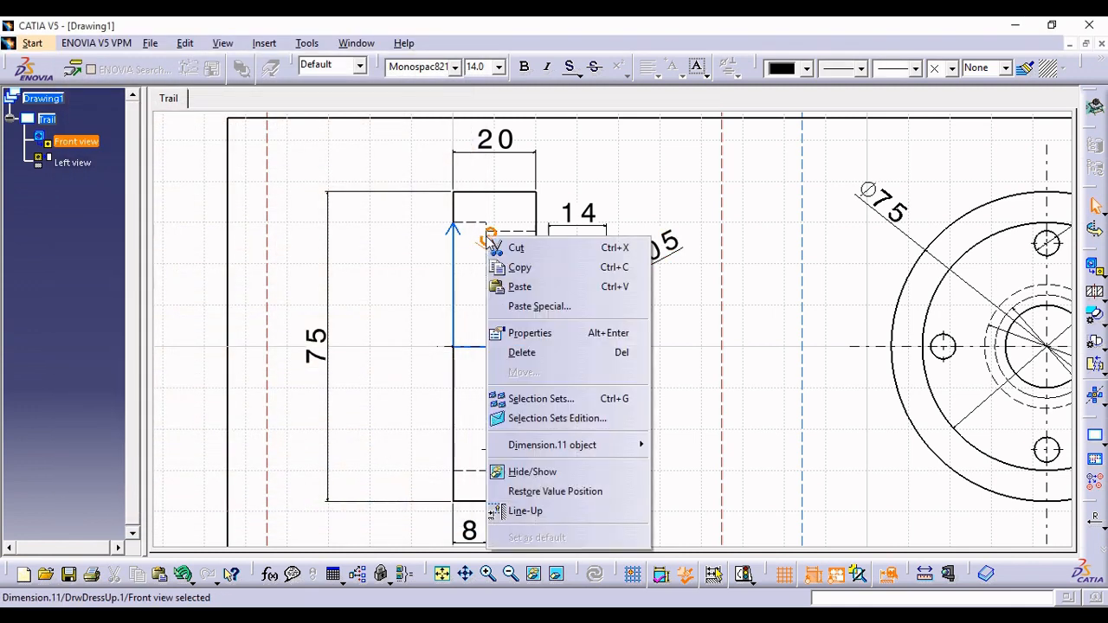
{"action": "left_click", "coordinate": [529, 334]}
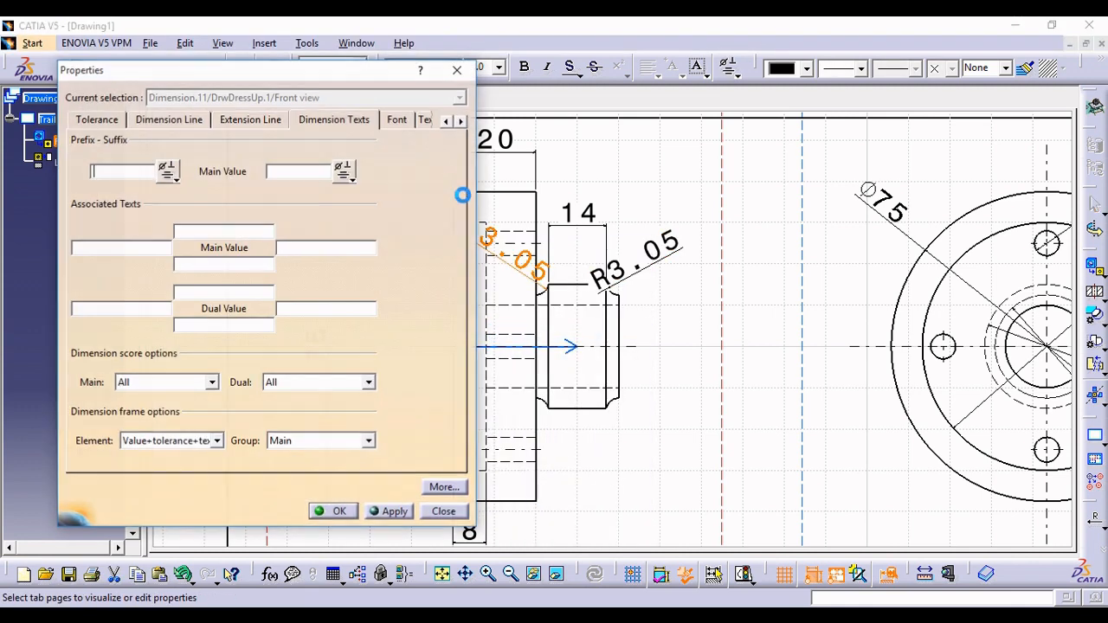
{"action": "left_click", "coordinate": [347, 126]}
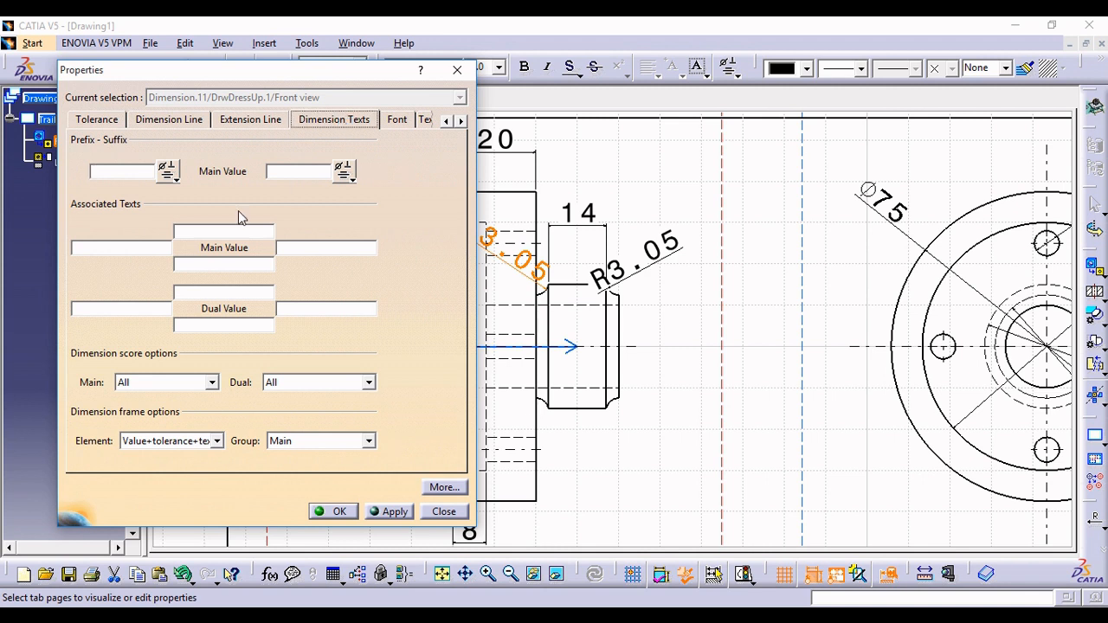
{"action": "left_click", "coordinate": [152, 252]}
{"action": "left_click", "coordinate": [138, 173]}
{"action": "type", "text": "R"}
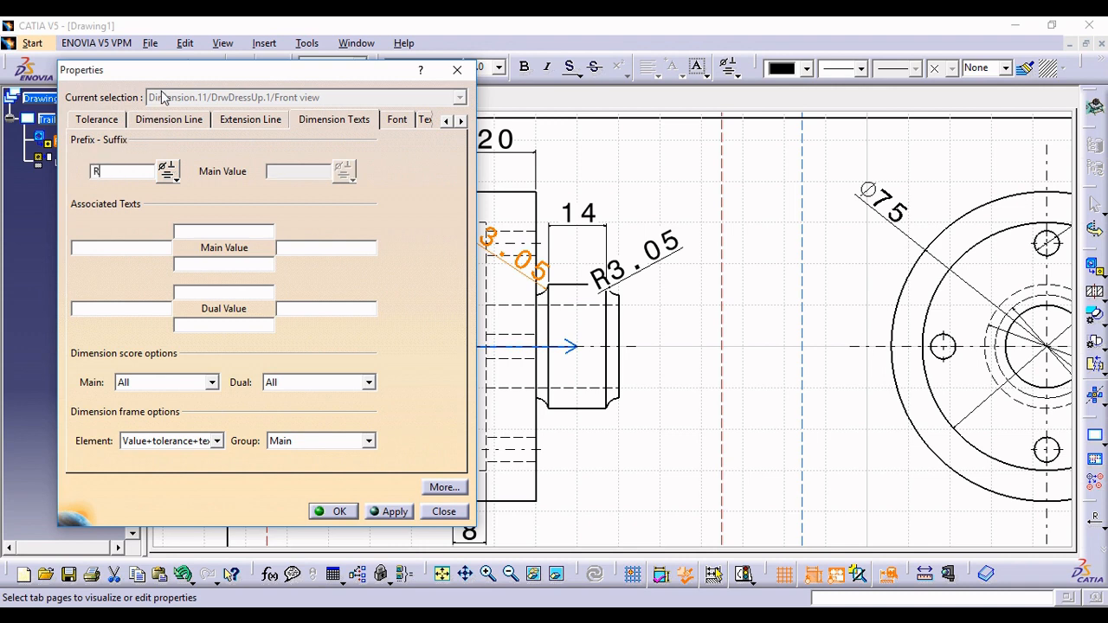
{"action": "mouse_move", "coordinate": [166, 76]}
{"action": "left_mouse_down"}
{"action": "mouse_move", "coordinate": [145, 148]}
{"action": "mouse_move", "coordinate": [23, 132]}
{"action": "left_mouse_up"}
{"action": "left_click", "coordinate": [246, 567]}
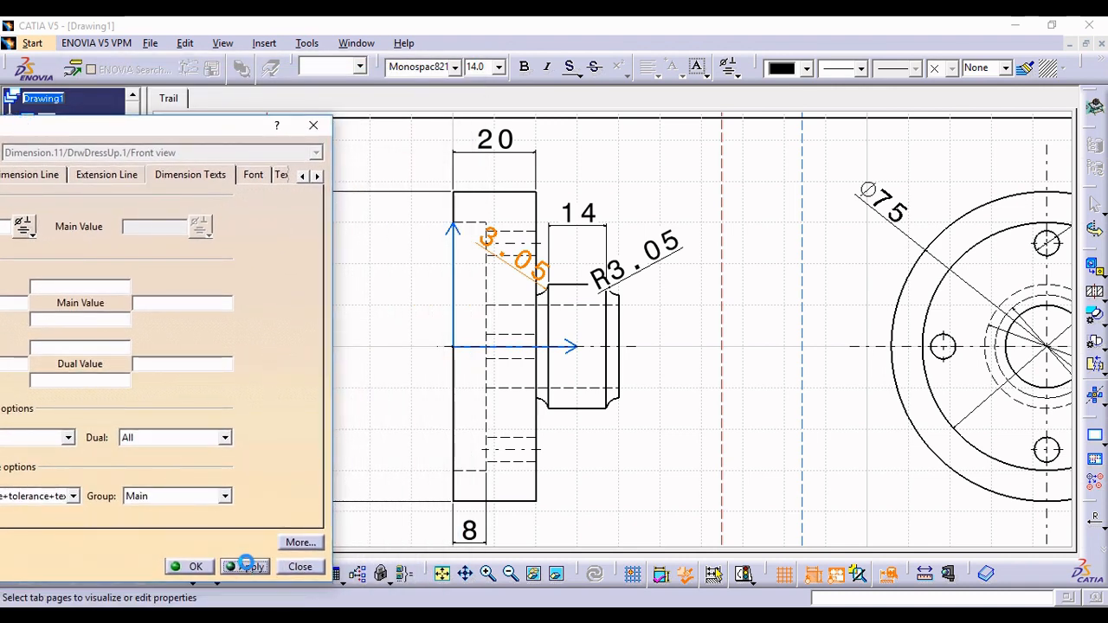
{"action": "left_click", "coordinate": [196, 567]}
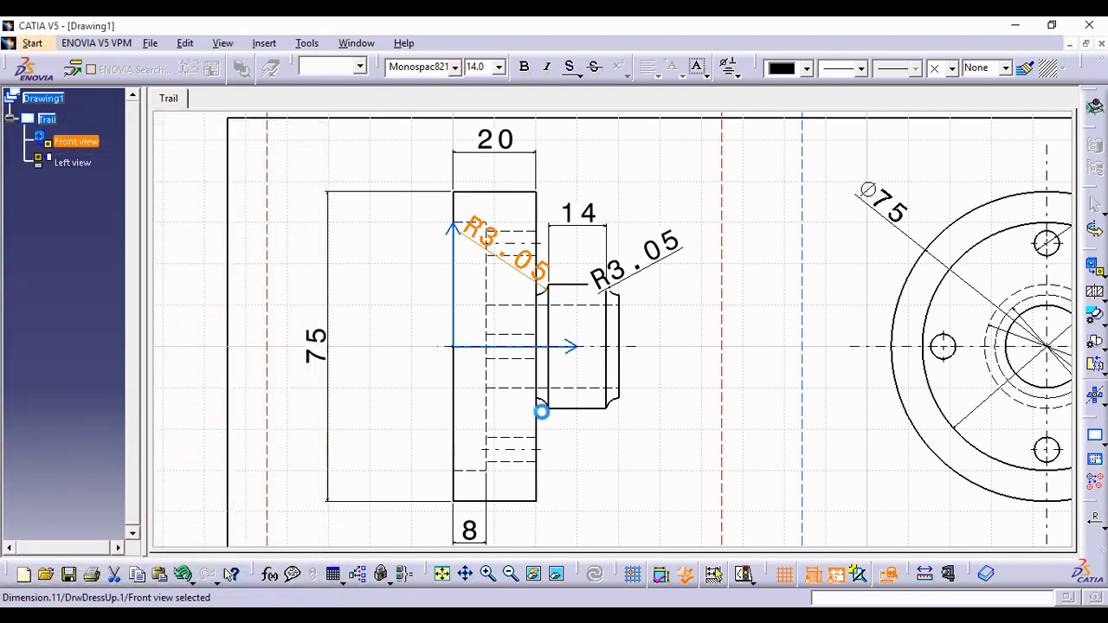
{"action": "left_click", "coordinate": [688, 331]}
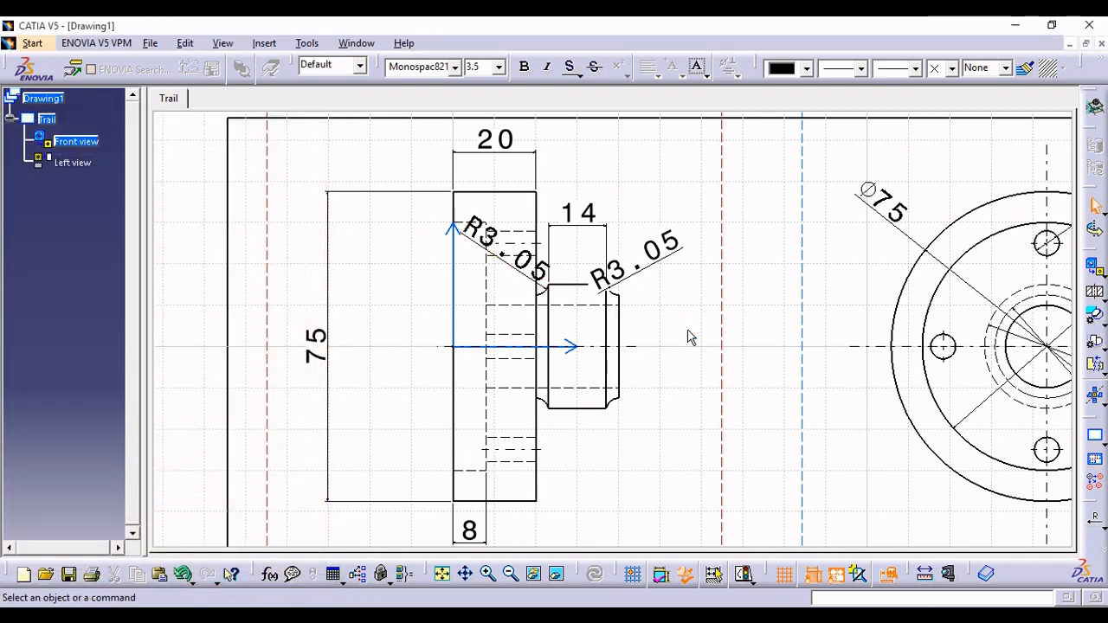
Step: Bring the whole sheet into view and switch to editing the sheet background
{"action": "mouse_move", "coordinate": [660, 299]}
{"action": "middle_mouse_down"}
{"action": "mouse_move", "coordinate": [699, 255]}
{"action": "mouse_move", "coordinate": [697, 475]}
{"action": "middle_mouse_up"}
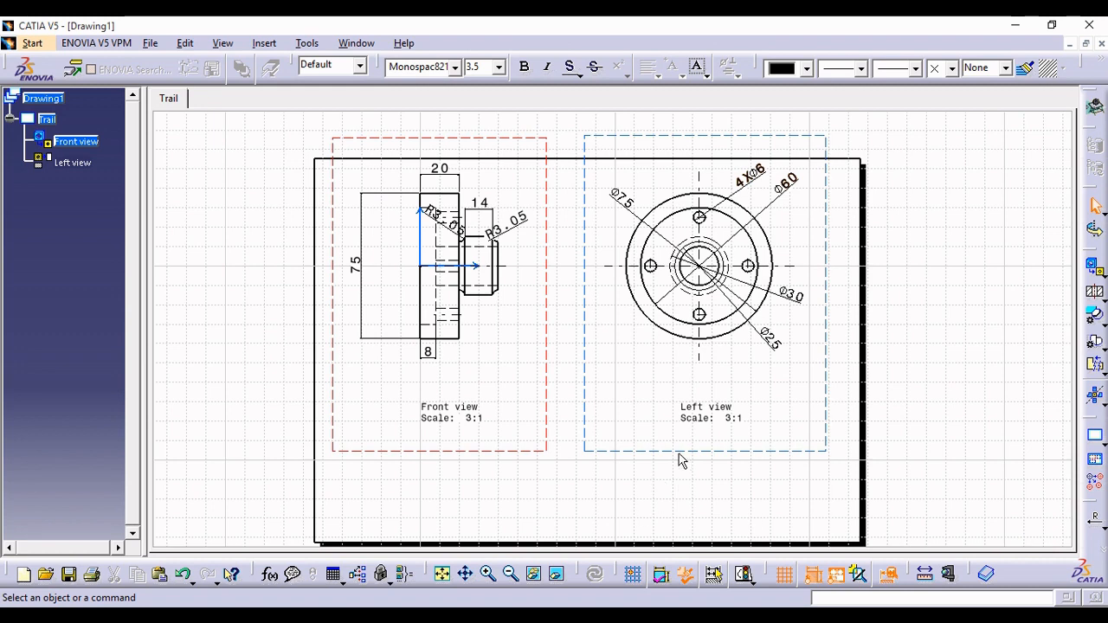
{"action": "left_click", "coordinate": [186, 43]}
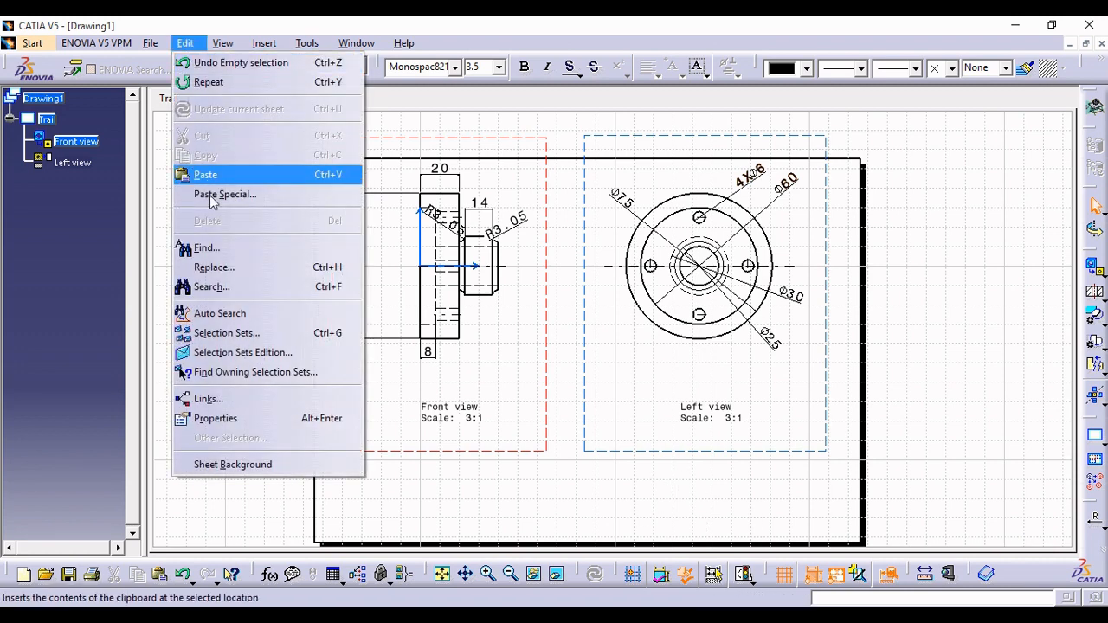
{"action": "left_click", "coordinate": [232, 464]}
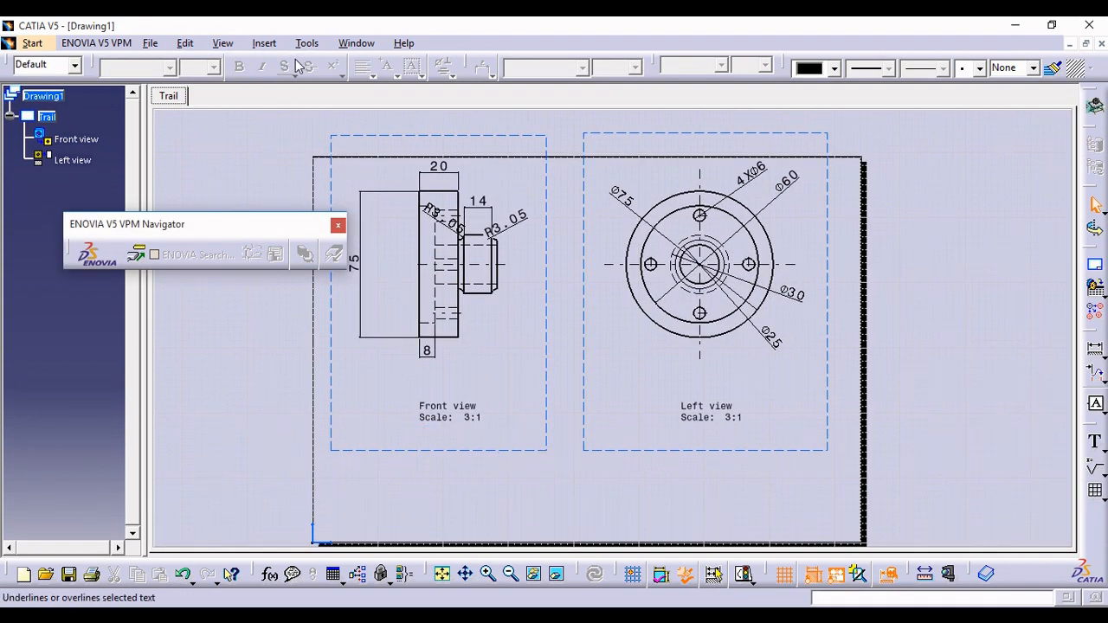
Step: Create a frame and title block on the sheet background using the Drawing Titleblock Sample 1 style
{"action": "left_click", "coordinate": [264, 43]}
{"action": "mouse_move", "coordinate": [290, 89]}
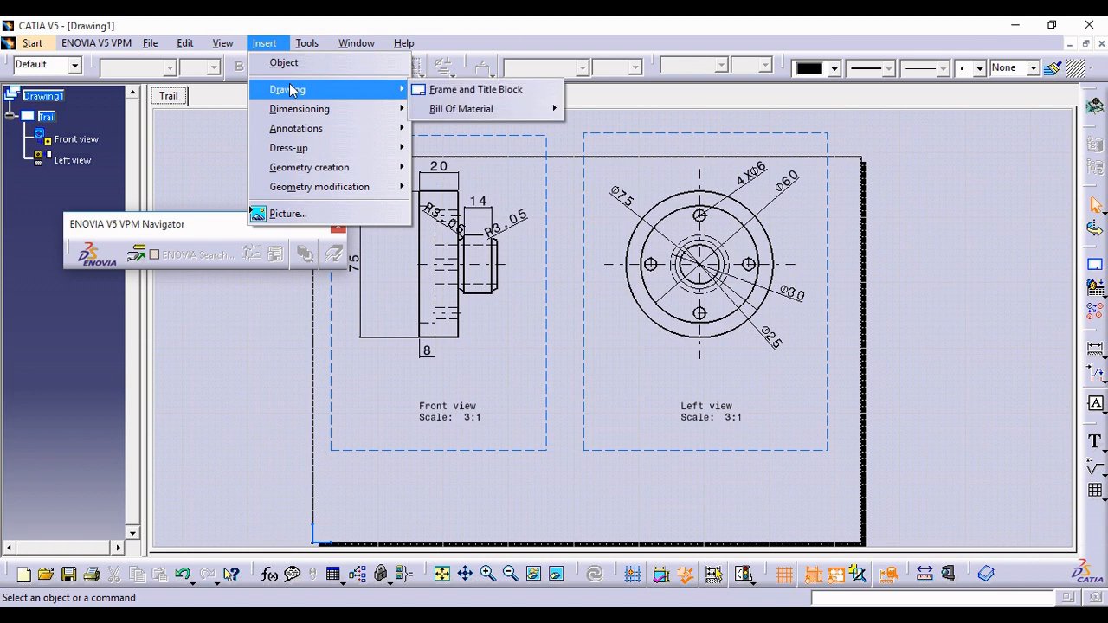
{"action": "left_click", "coordinate": [456, 89]}
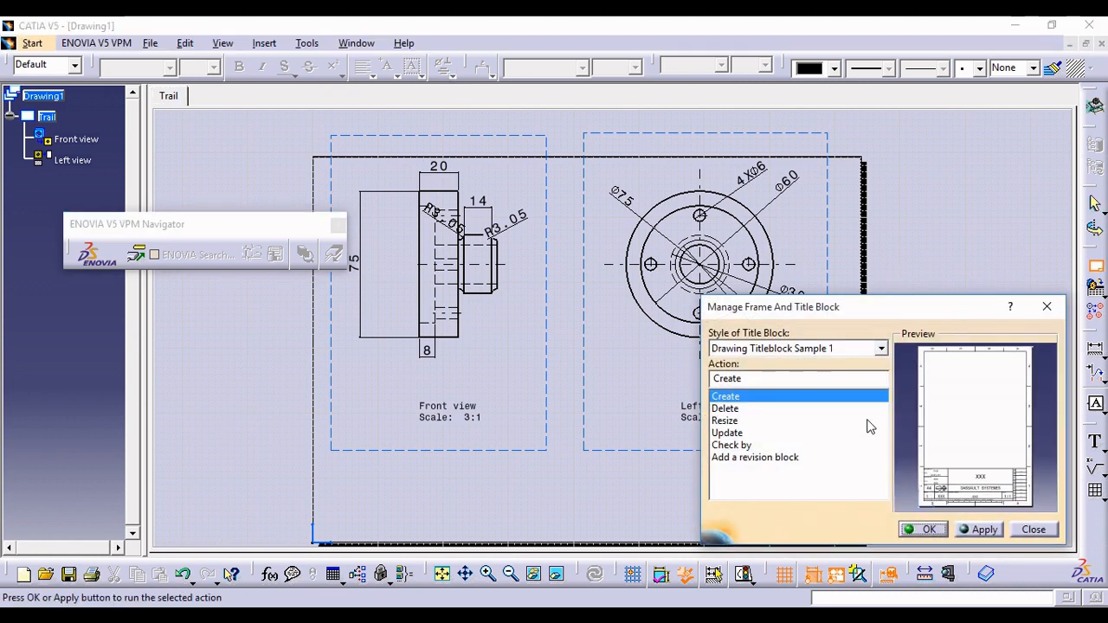
{"action": "left_click", "coordinate": [882, 349]}
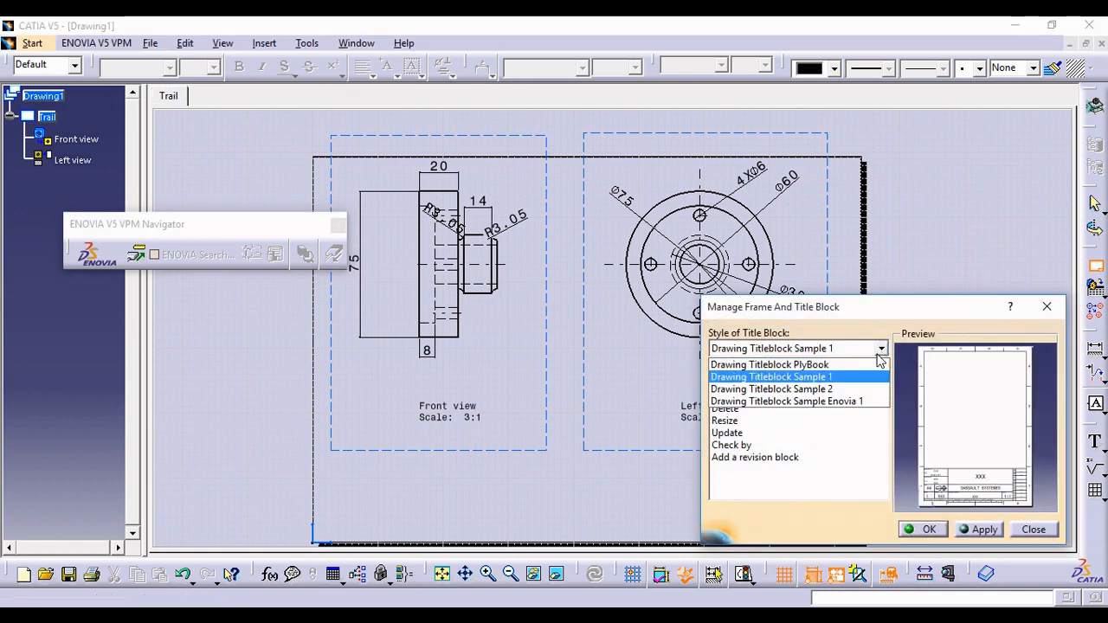
{"action": "left_click", "coordinate": [855, 378]}
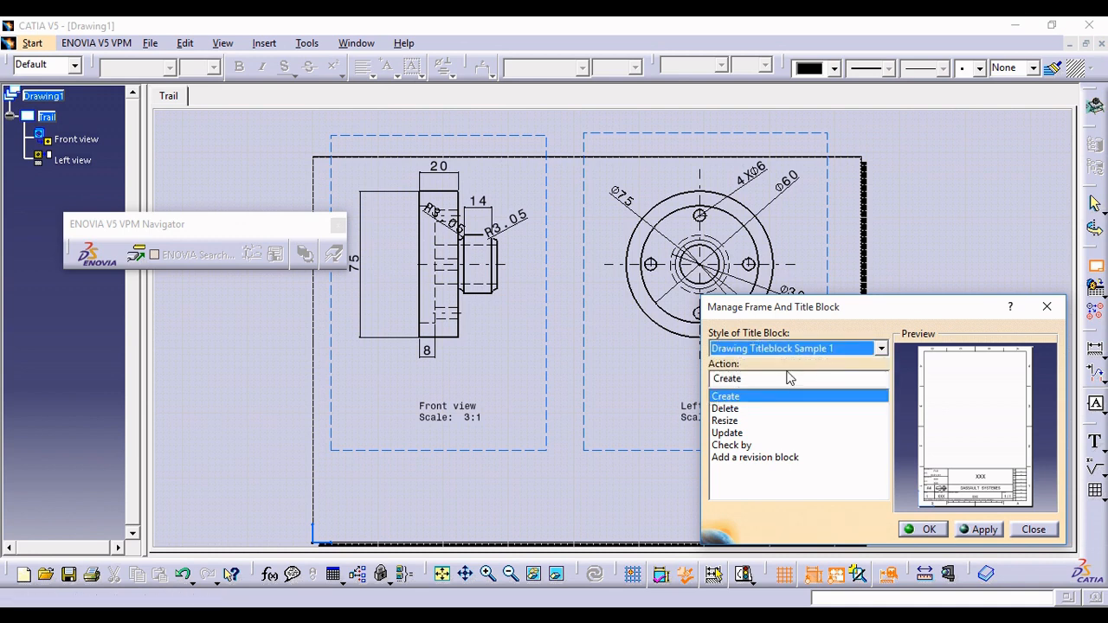
{"action": "left_click", "coordinate": [979, 529]}
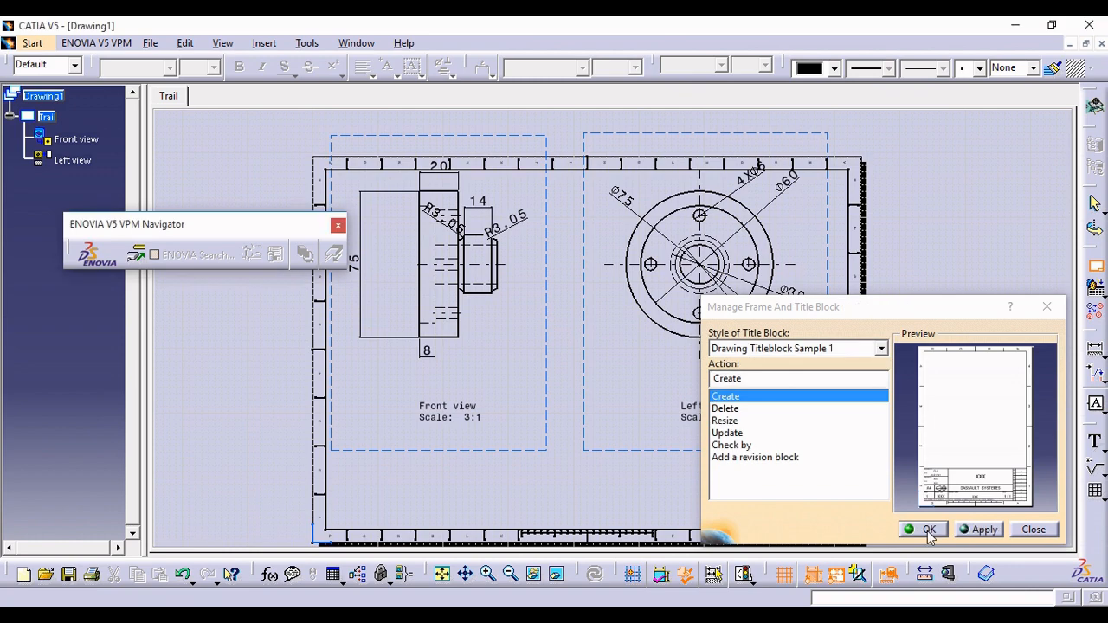
{"action": "left_click", "coordinate": [927, 530]}
Step: Replace the company name DASSAULT SYSTEMES in the title block with XYZ
{"action": "mouse_move", "coordinate": [929, 534]}
{"action": "middle_mouse_down"}
{"action": "mouse_move", "coordinate": [826, 418]}
{"action": "mouse_move", "coordinate": [722, 440]}
{"action": "mouse_move", "coordinate": [730, 372]}
{"action": "mouse_move", "coordinate": [702, 388]}
{"action": "mouse_move", "coordinate": [643, 344]}
{"action": "mouse_move", "coordinate": [737, 405]}
{"action": "middle_mouse_up"}
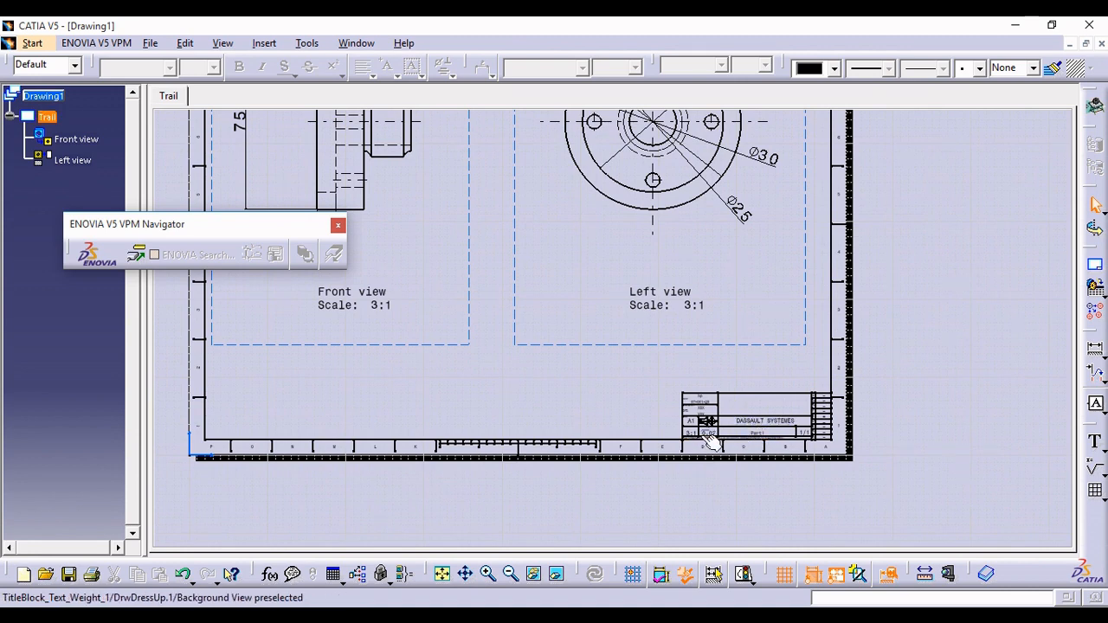
{"action": "middle_click_drag", "start_coordinate": [603, 371], "coordinate": [631, 403]}
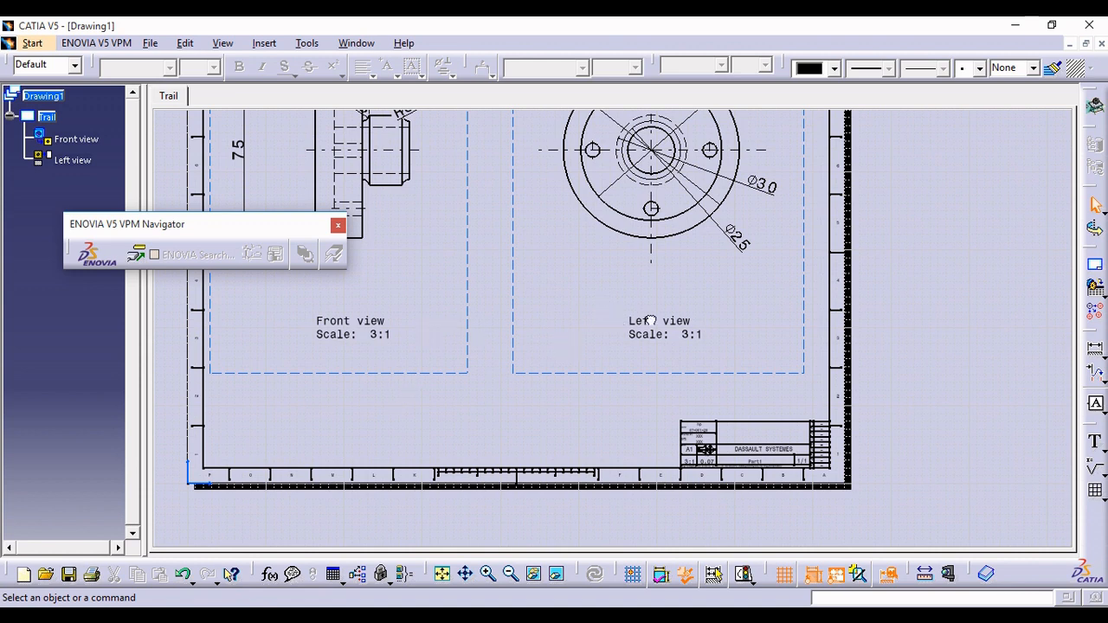
{"action": "middle_click_drag", "start_coordinate": [339, 341], "coordinate": [510, 391]}
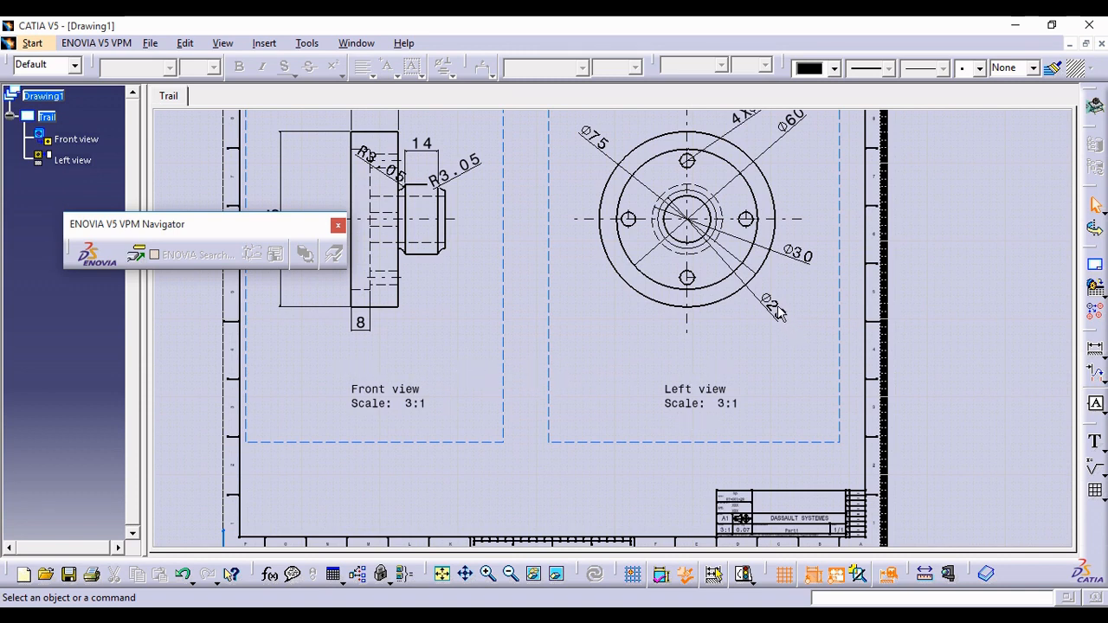
{"action": "mouse_move", "coordinate": [421, 347]}
{"action": "middle_mouse_down"}
{"action": "mouse_move", "coordinate": [442, 379]}
{"action": "mouse_move", "coordinate": [449, 325]}
{"action": "middle_mouse_up"}
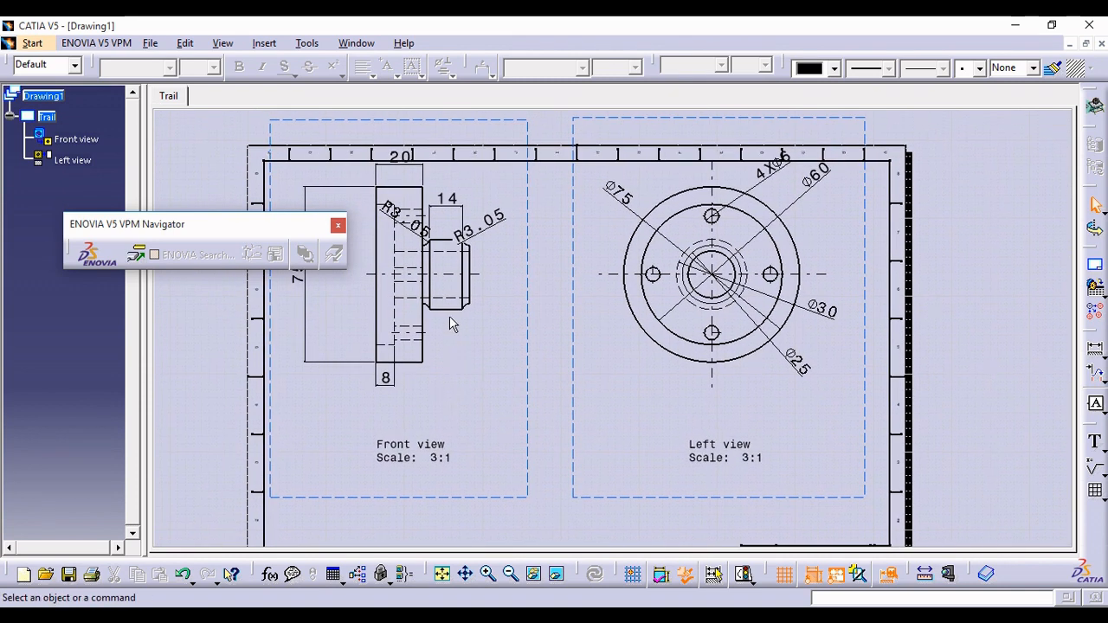
{"action": "middle_click_drag", "start_coordinate": [622, 501], "coordinate": [599, 395]}
{"action": "middle_click_drag", "start_coordinate": [721, 492], "coordinate": [658, 324]}
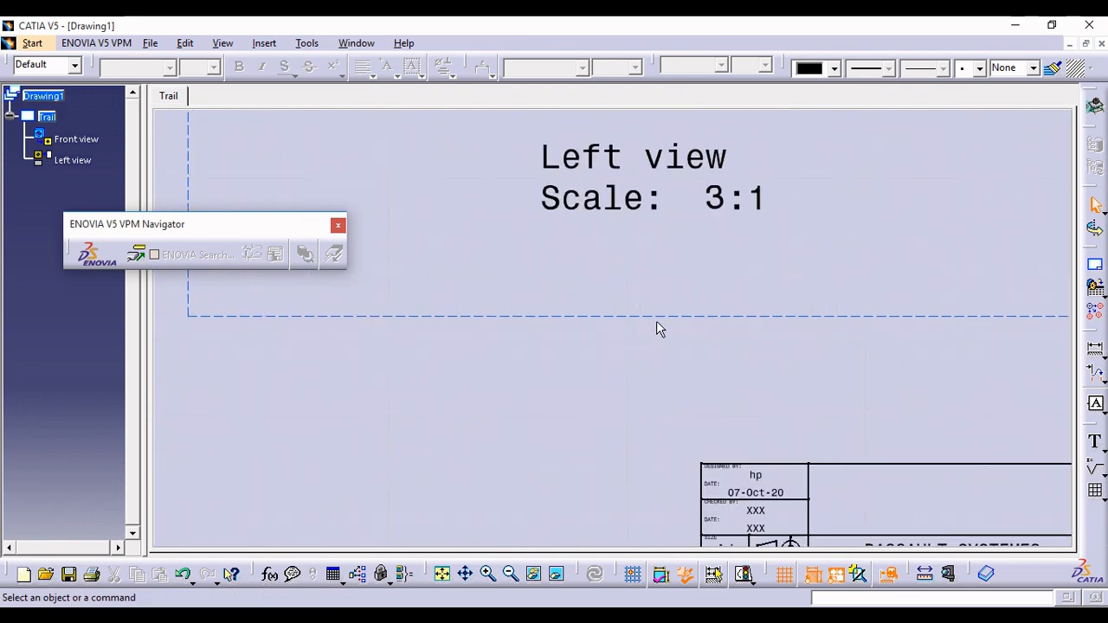
{"action": "middle_click_drag", "start_coordinate": [951, 517], "coordinate": [656, 326]}
{"action": "double_click", "coordinate": [629, 360]}
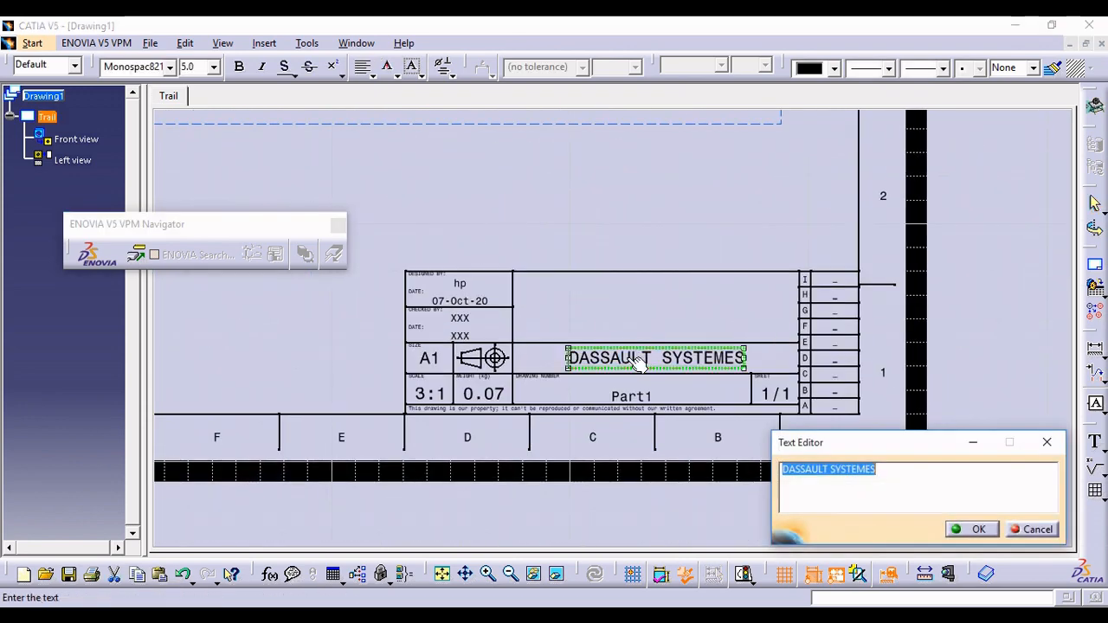
{"action": "type", "text": "X"}
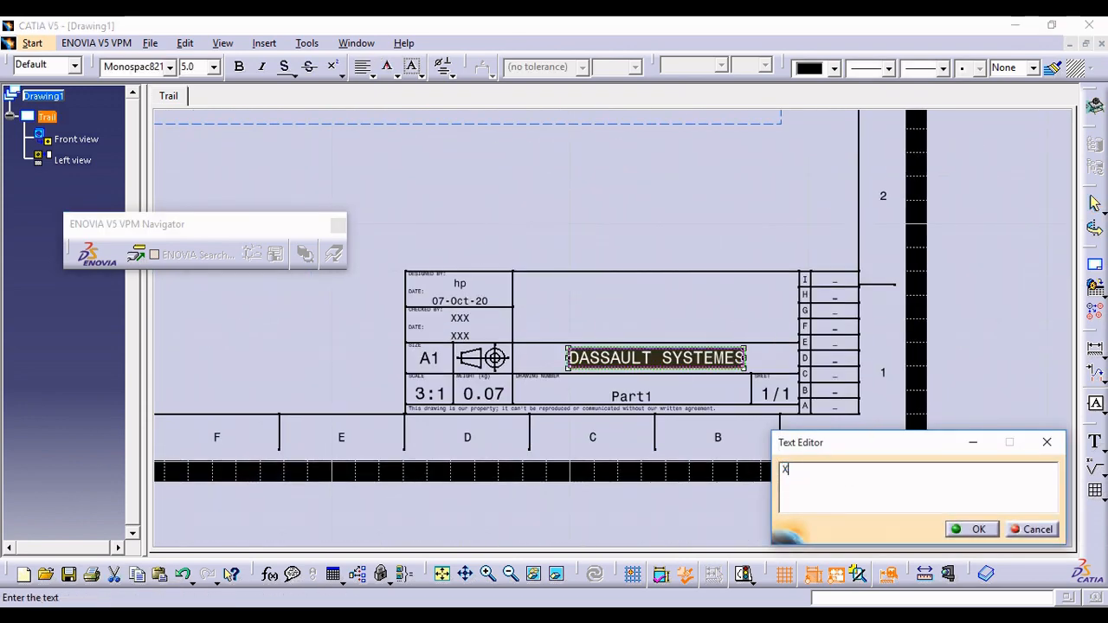
{"action": "type", "text": "YZ"}
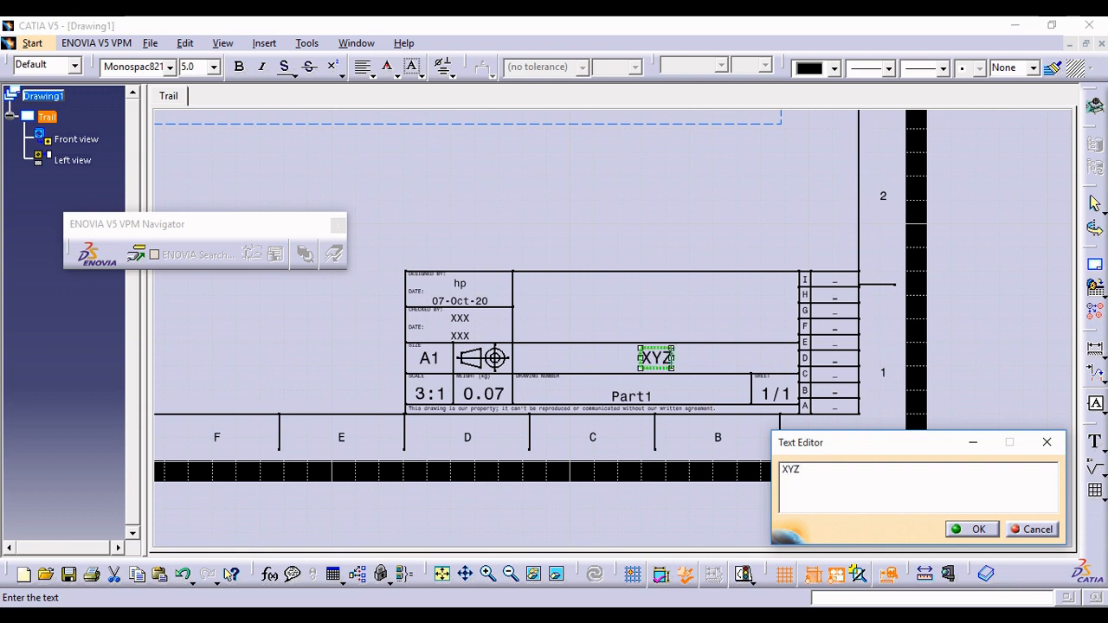
{"action": "left_click", "coordinate": [973, 529]}
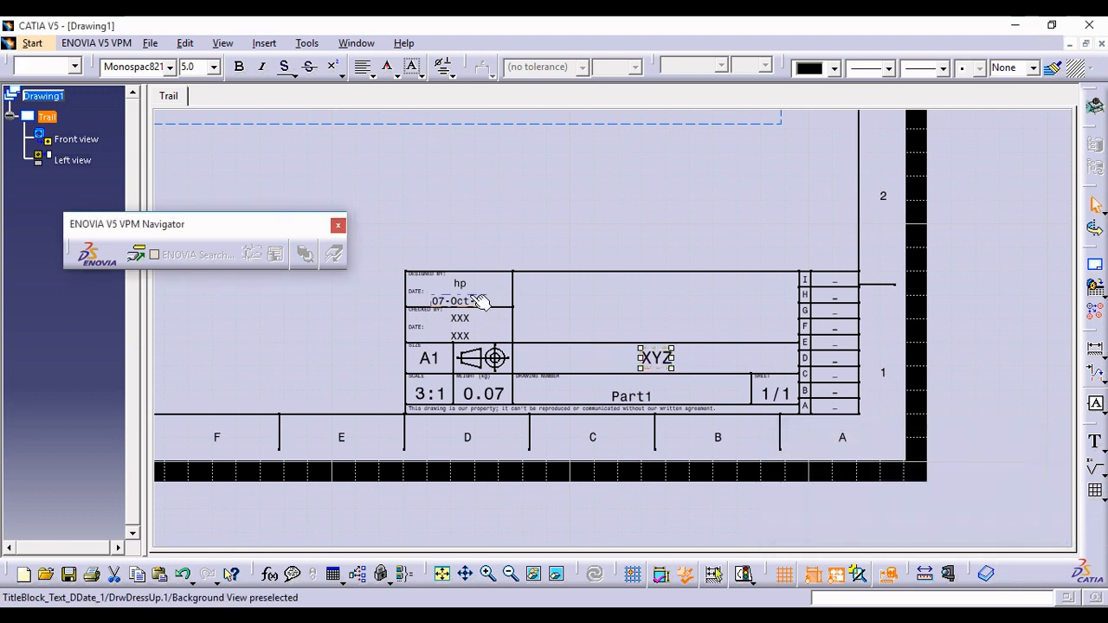
{"action": "middle_click_drag", "start_coordinate": [551, 350], "coordinate": [559, 379], "text": "ctrl"}
{"action": "mouse_move", "coordinate": [436, 256]}
{"action": "left_mouse_down"}
{"action": "mouse_move", "coordinate": [549, 345]}
{"action": "mouse_move", "coordinate": [862, 444]}
{"action": "left_mouse_up"}
{"action": "middle_click_drag", "start_coordinate": [724, 411], "coordinate": [725, 485], "text": "ctrl"}
{"action": "mouse_move", "coordinate": [475, 224]}
{"action": "middle_mouse_down", "text": "ctrl"}
{"action": "mouse_move", "coordinate": [527, 333]}
{"action": "mouse_move", "coordinate": [597, 360]}
{"action": "mouse_move", "coordinate": [581, 286]}
{"action": "middle_mouse_up", "text": "ctrl"}
{"action": "middle_click_drag", "start_coordinate": [652, 395], "coordinate": [552, 269]}
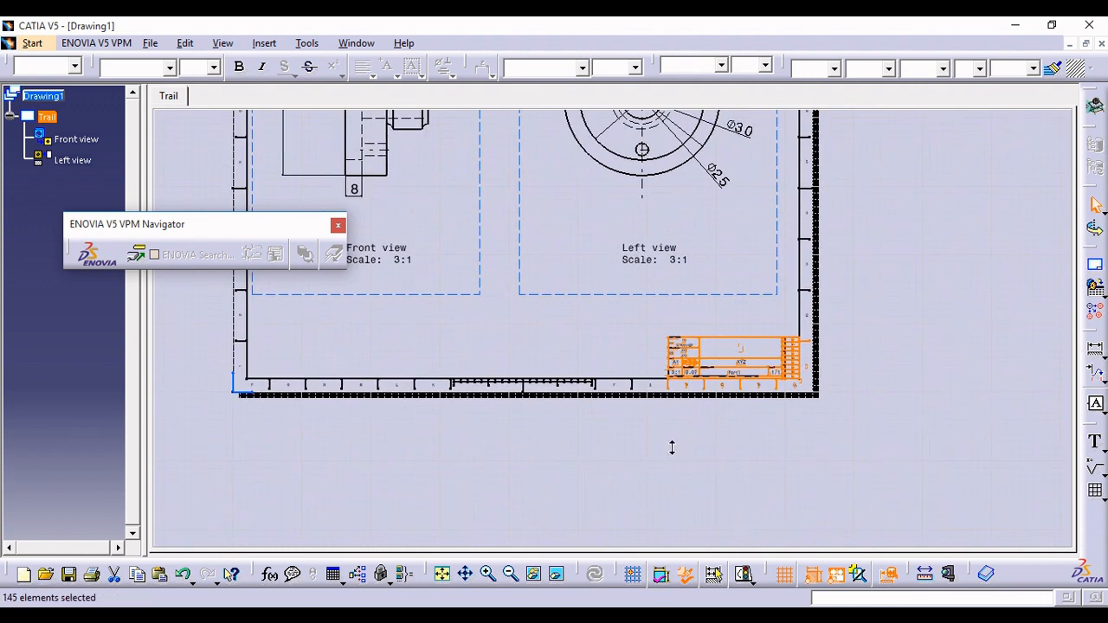
{"action": "middle_click_drag", "start_coordinate": [672, 448], "coordinate": [671, 407], "text": "ctrl"}
{"action": "left_click", "coordinate": [389, 510]}
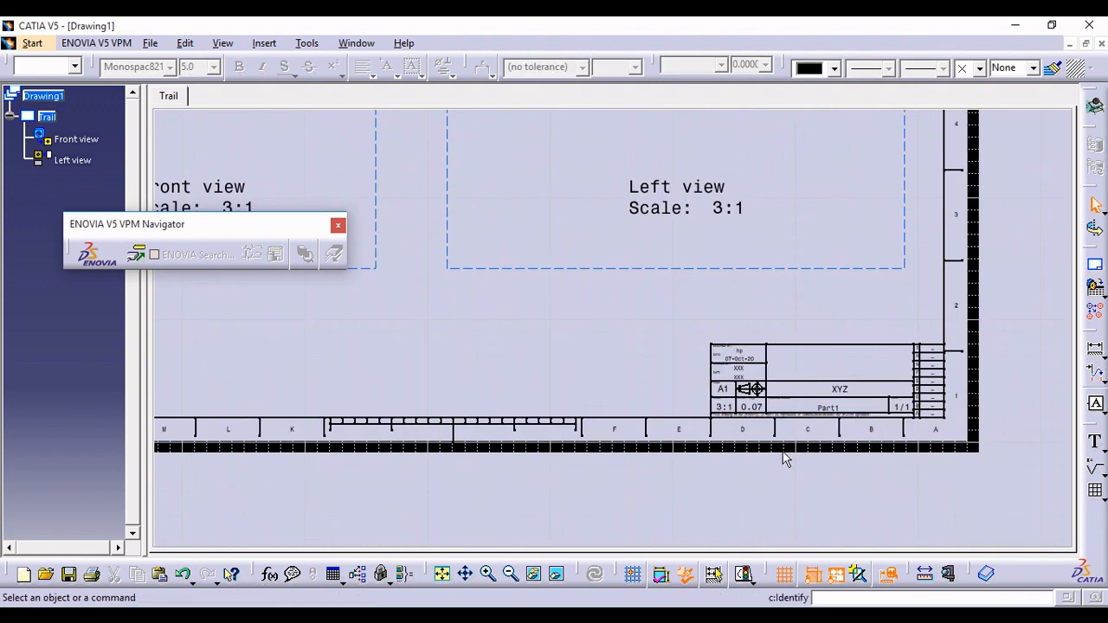
{"action": "left_click_drag", "start_coordinate": [673, 296], "coordinate": [996, 483]}
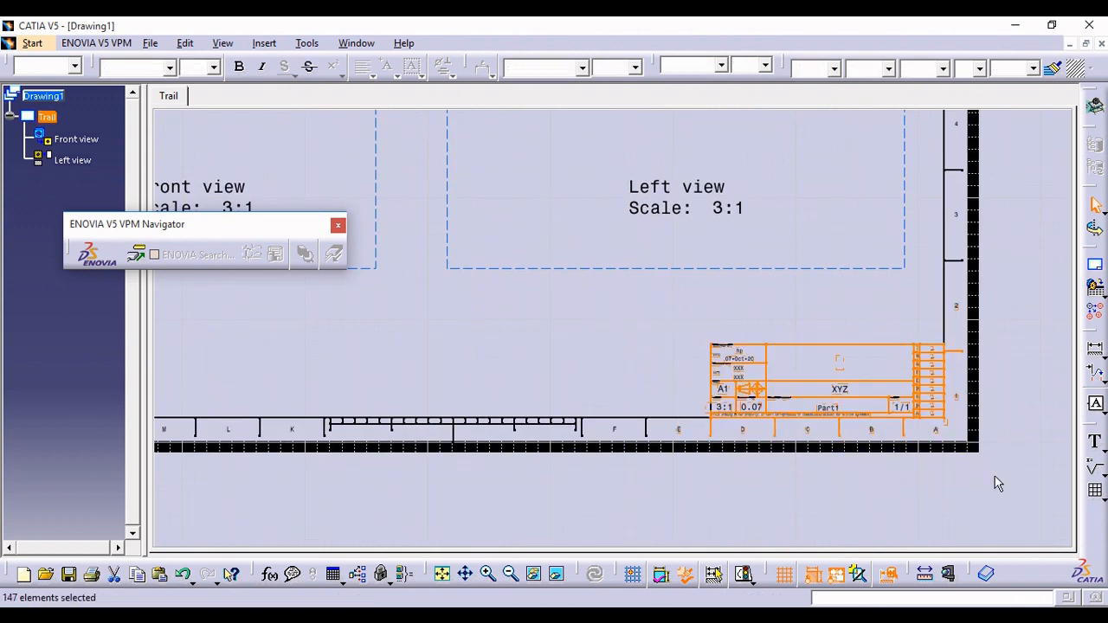
{"action": "left_click", "coordinate": [929, 494]}
Step: Switch from the sheet background back to editing the working views
{"action": "middle_click_drag", "start_coordinate": [537, 327], "coordinate": [539, 415], "text": "ctrl"}
{"action": "middle_click_drag", "start_coordinate": [507, 340], "coordinate": [555, 430]}
{"action": "left_click", "coordinate": [185, 43]}
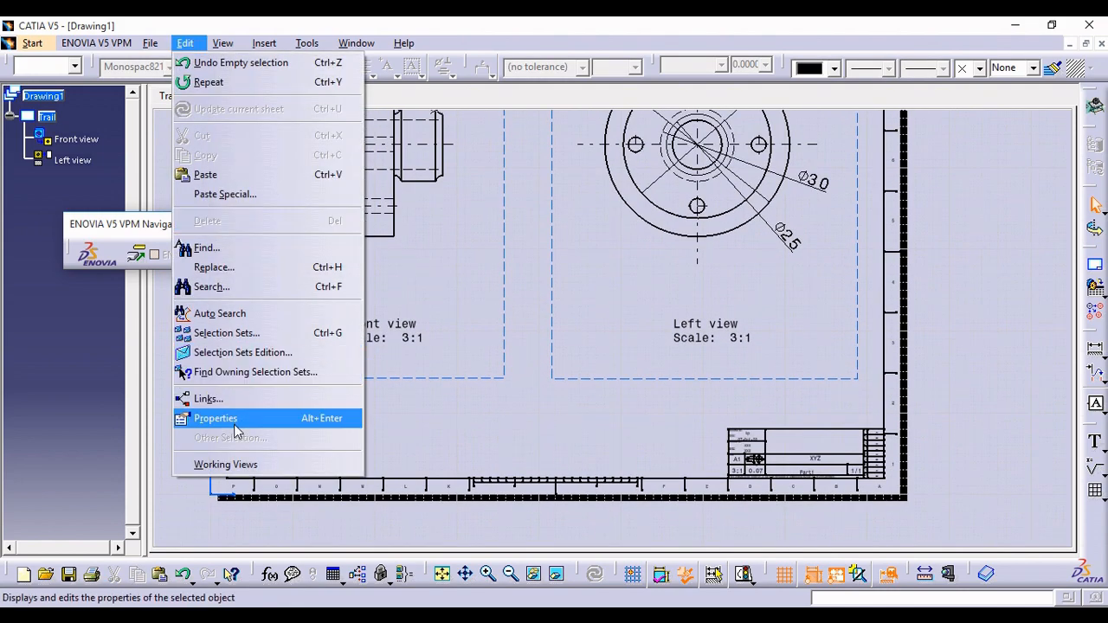
{"action": "left_click", "coordinate": [225, 465]}
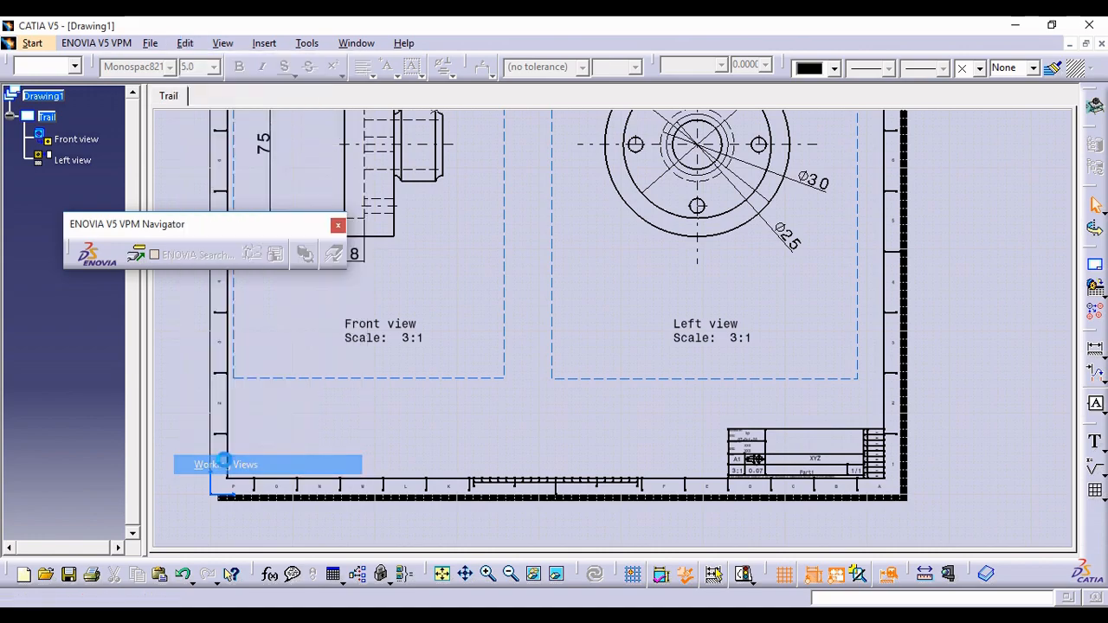
Step: Examine the title block up close and the complete sheet with its frame and both dimensioned views
{"action": "middle_click_drag", "start_coordinate": [468, 402], "coordinate": [460, 387], "text": "ctrl"}
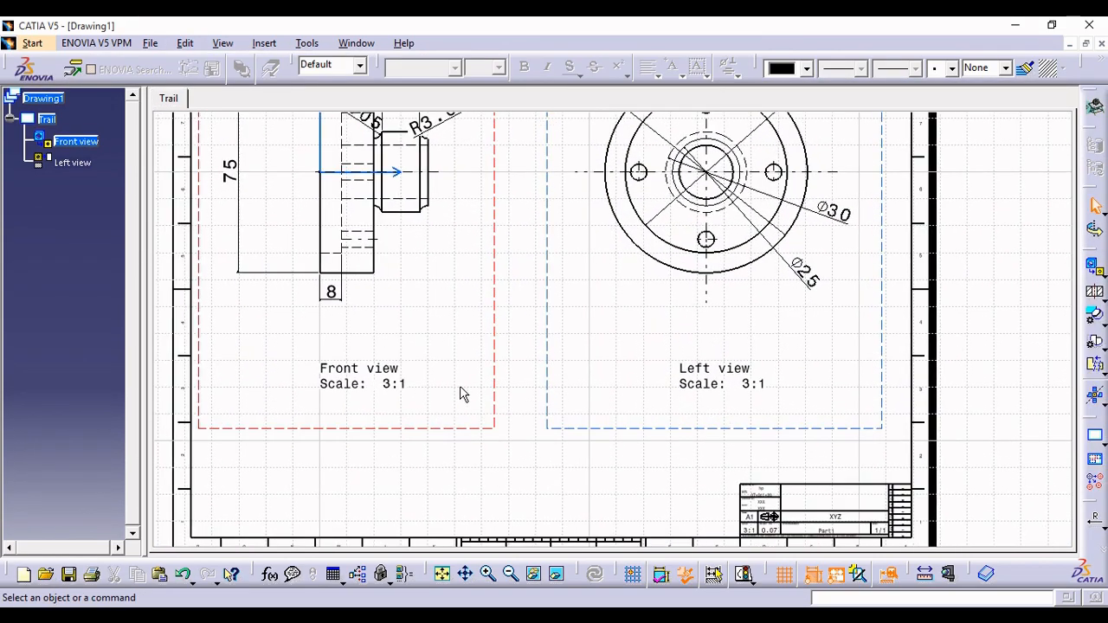
{"action": "mouse_move", "coordinate": [745, 505]}
{"action": "middle_mouse_down"}
{"action": "mouse_move", "coordinate": [651, 369]}
{"action": "mouse_move", "coordinate": [636, 277]}
{"action": "middle_mouse_up"}
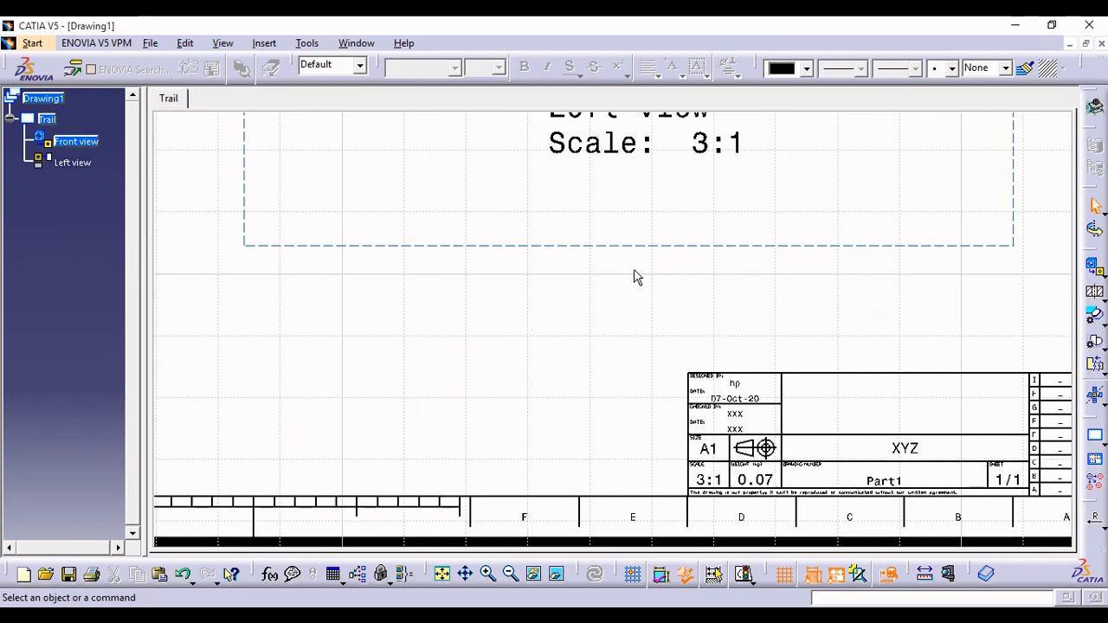
{"action": "mouse_move", "coordinate": [763, 389]}
{"action": "middle_mouse_down"}
{"action": "mouse_move", "coordinate": [534, 258]}
{"action": "mouse_move", "coordinate": [536, 221]}
{"action": "middle_mouse_up"}
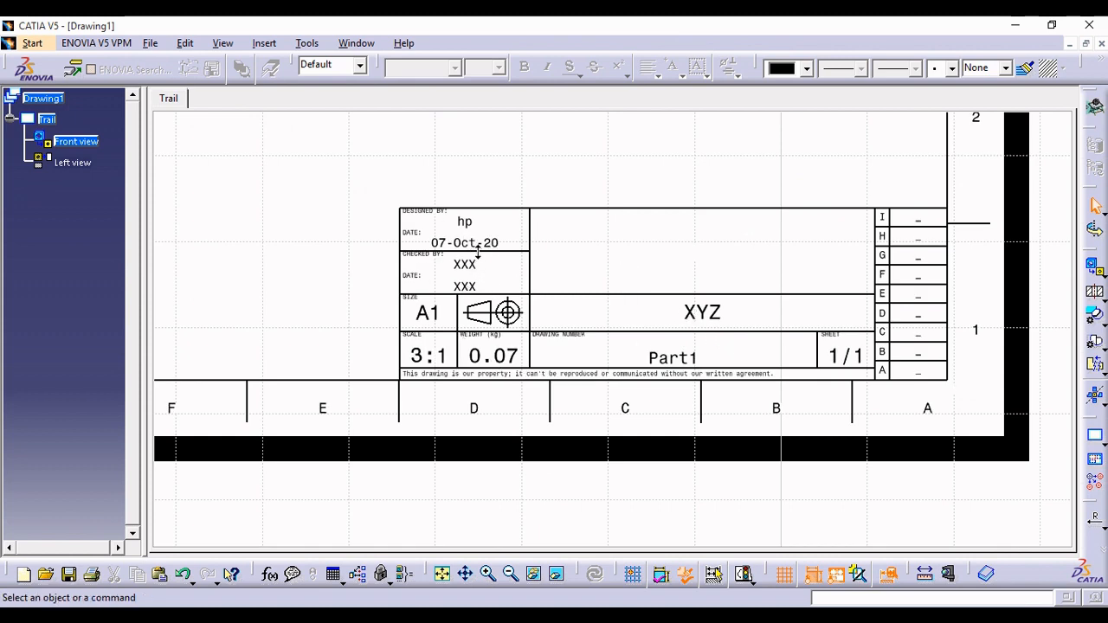
{"action": "middle_click_drag", "start_coordinate": [476, 251], "coordinate": [485, 343], "text": "ctrl"}
{"action": "left_click_drag", "start_coordinate": [461, 231], "coordinate": [874, 430]}
{"action": "mouse_move", "coordinate": [482, 284]}
{"action": "middle_mouse_down", "text": "ctrl"}
{"action": "mouse_move", "coordinate": [507, 334]}
{"action": "mouse_move", "coordinate": [554, 384]}
{"action": "mouse_move", "coordinate": [517, 378]}
{"action": "middle_mouse_up", "text": "ctrl"}
{"action": "middle_click_drag", "start_coordinate": [481, 298], "coordinate": [483, 308], "text": "ctrl"}
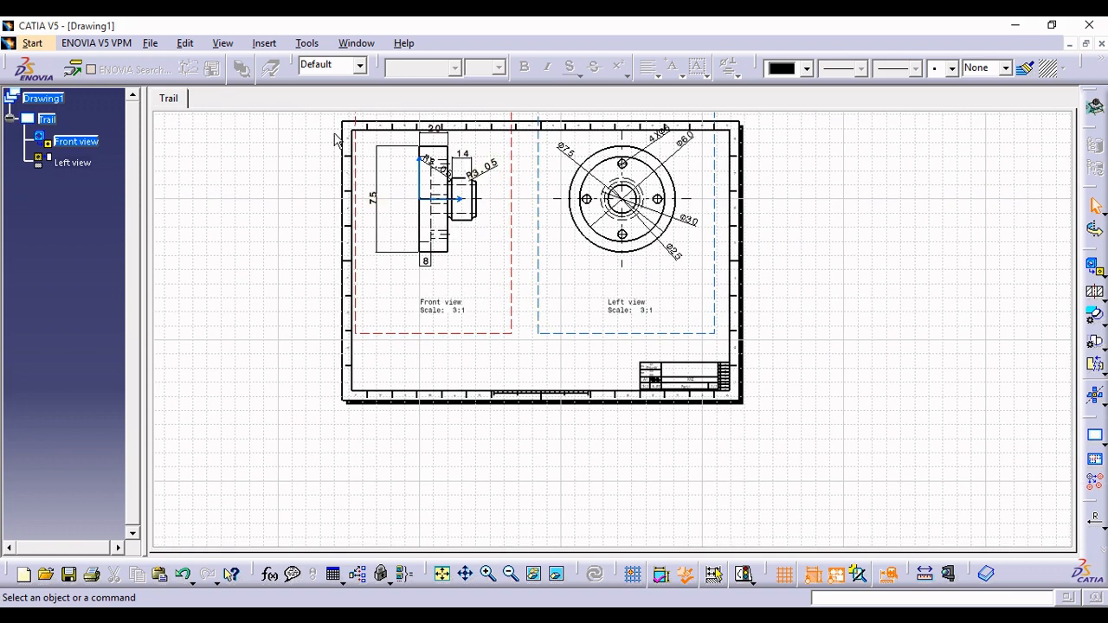
{"action": "mouse_move", "coordinate": [544, 349]}
{"action": "middle_mouse_down"}
{"action": "mouse_move", "coordinate": [552, 398]}
{"action": "mouse_move", "coordinate": [555, 371]}
{"action": "middle_mouse_up"}
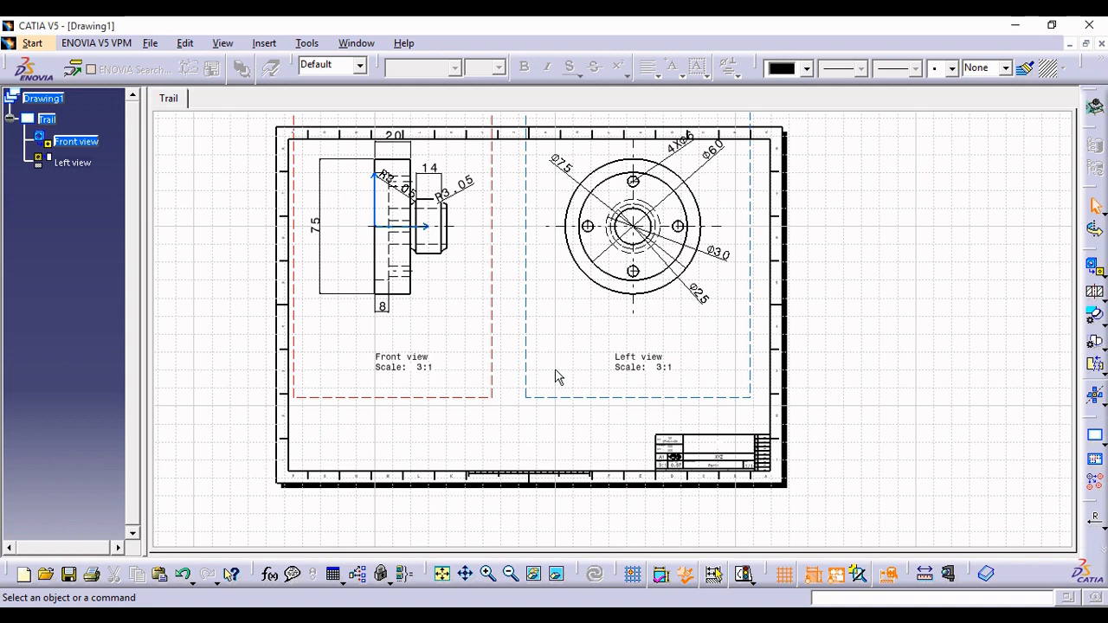
{"action": "mouse_move", "coordinate": [490, 368]}
{"action": "middle_mouse_down", "text": "ctrl"}
{"action": "mouse_move", "coordinate": [489, 307]}
{"action": "mouse_move", "coordinate": [521, 413]}
{"action": "mouse_move", "coordinate": [529, 361]}
{"action": "mouse_move", "coordinate": [524, 383]}
{"action": "middle_mouse_up", "text": "ctrl"}
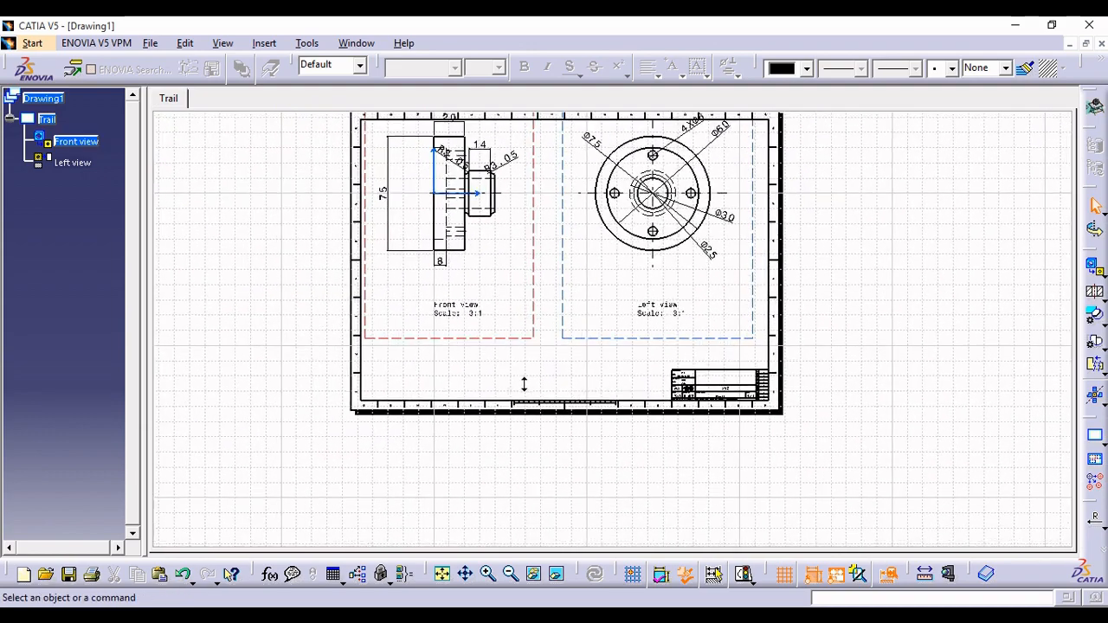
{"action": "middle_click_drag", "start_coordinate": [546, 347], "coordinate": [540, 397]}
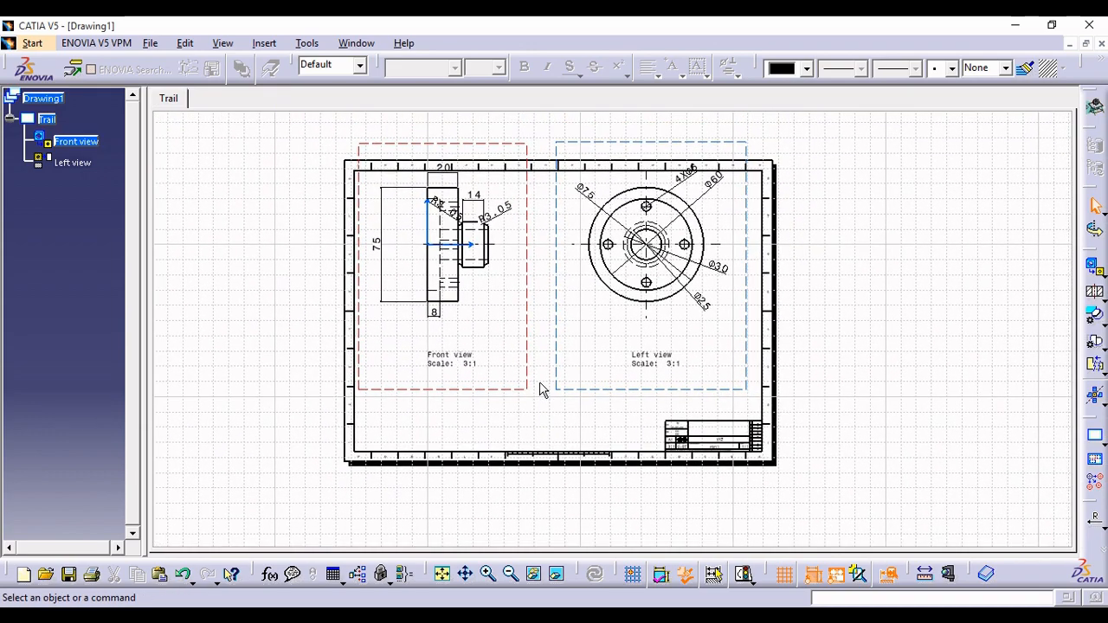